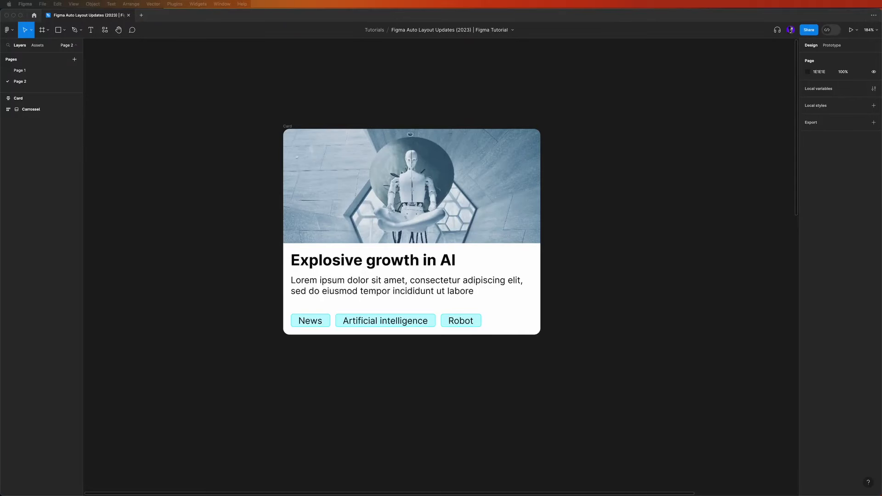
# Narrow the Card frame to about 371 px wide.
pyautogui.click(603, 153)
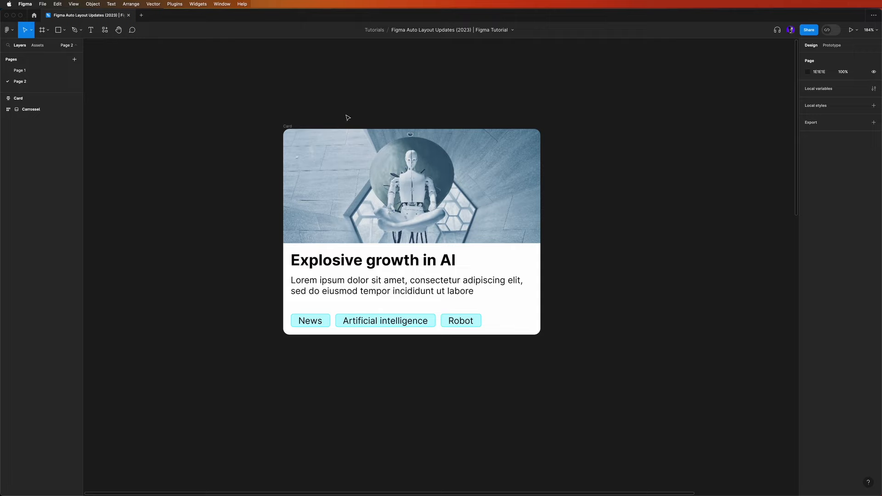
pyautogui.click(294, 125)
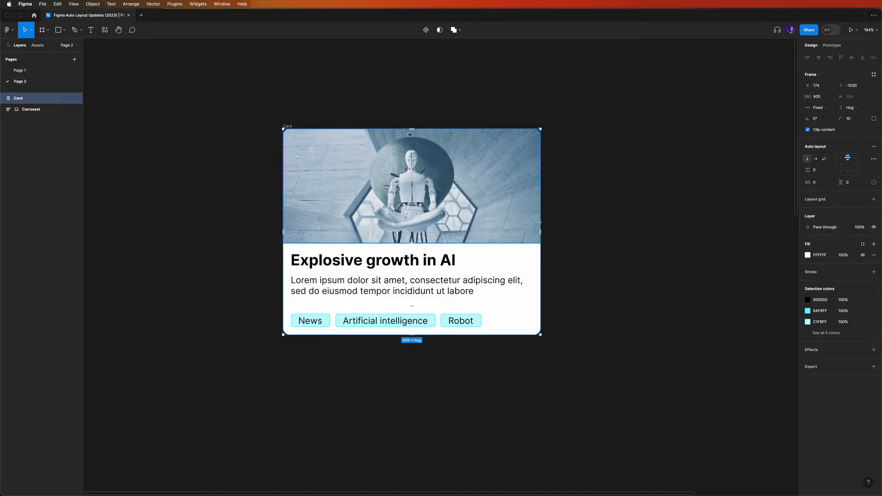
pyautogui.moveTo(540, 229); pyautogui.dragTo(519, 227)
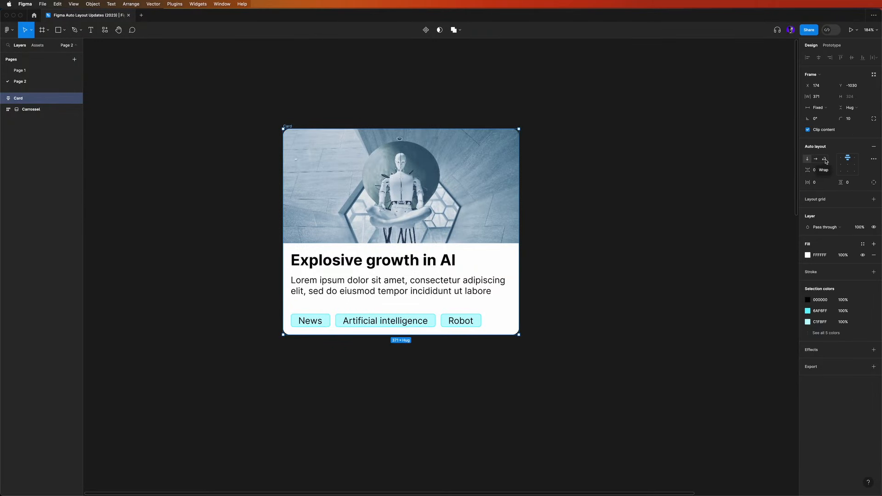
pyautogui.click(663, 287)
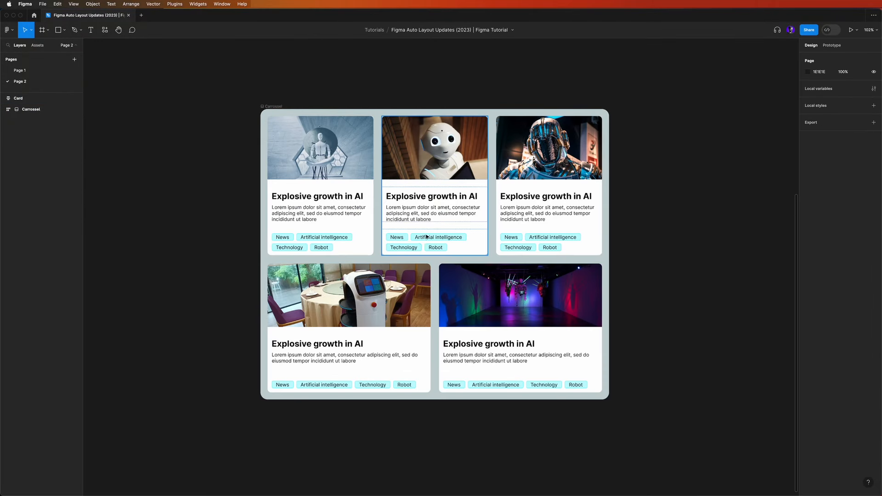
# Narrow the Carrossel frame to about 415 px wide so its cards wrap into a single column.
pyautogui.scroll(2, 424, 237)
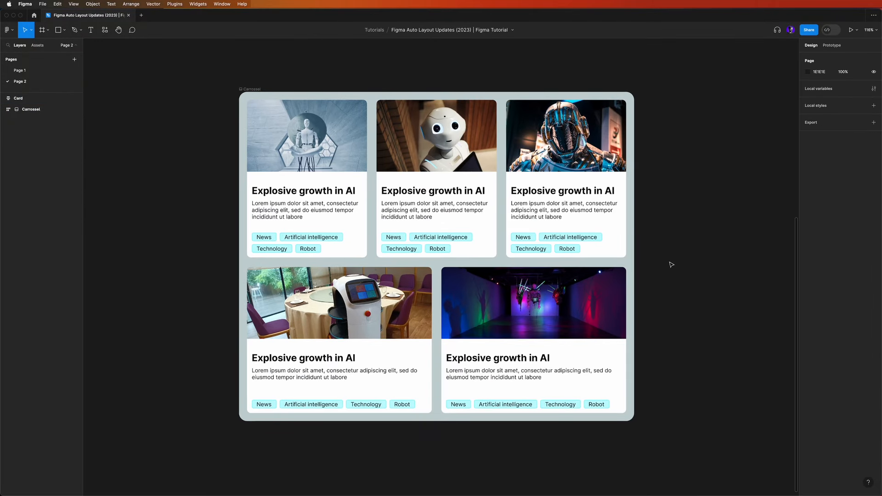
pyautogui.click(258, 89)
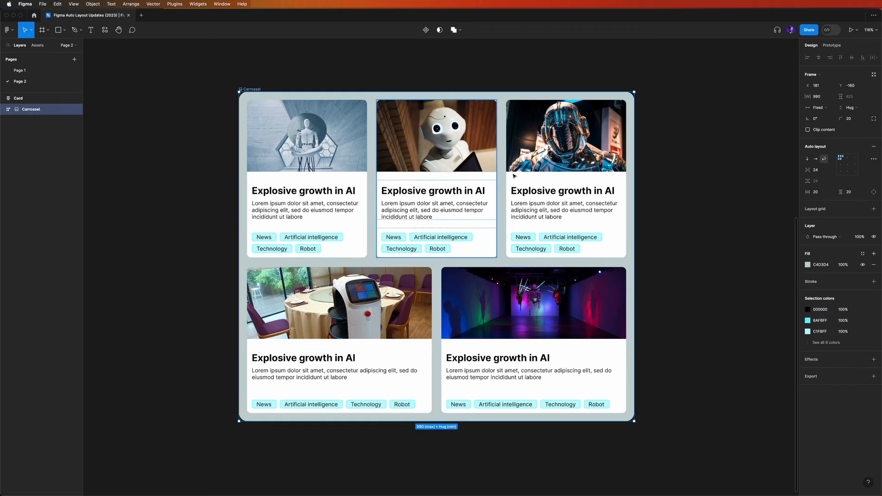
pyautogui.moveTo(636, 253); pyautogui.dragTo(403, 259)
pyautogui.scroll(-5, 349, 299)
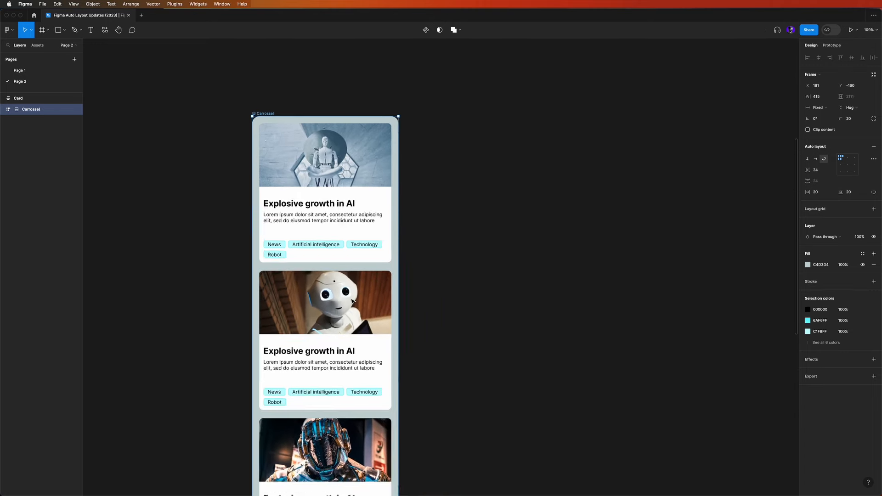
pyautogui.scroll(-5, 351, 304)
pyautogui.scroll(1, 367, 257)
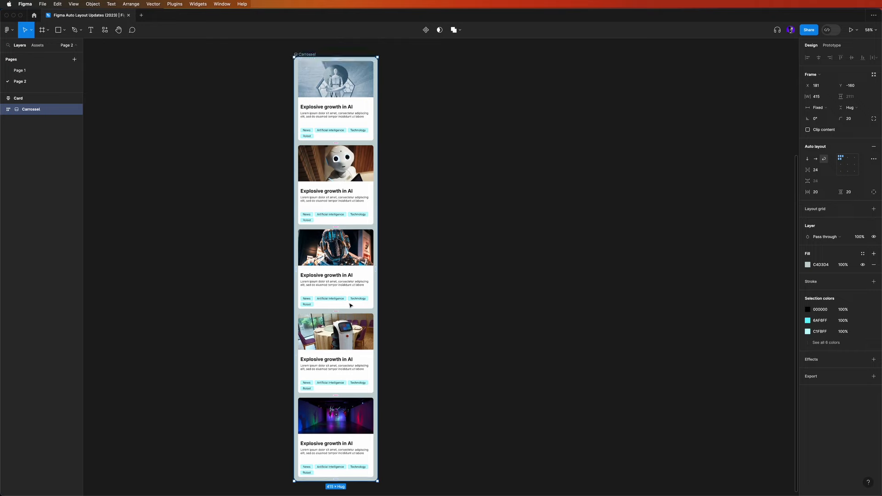
# Widen the Carrossel frame to its maximum width of 990 px and try to stretch it further.
pyautogui.moveTo(379, 227); pyautogui.dragTo(496, 221)
pyautogui.scroll(2, 435, 216)
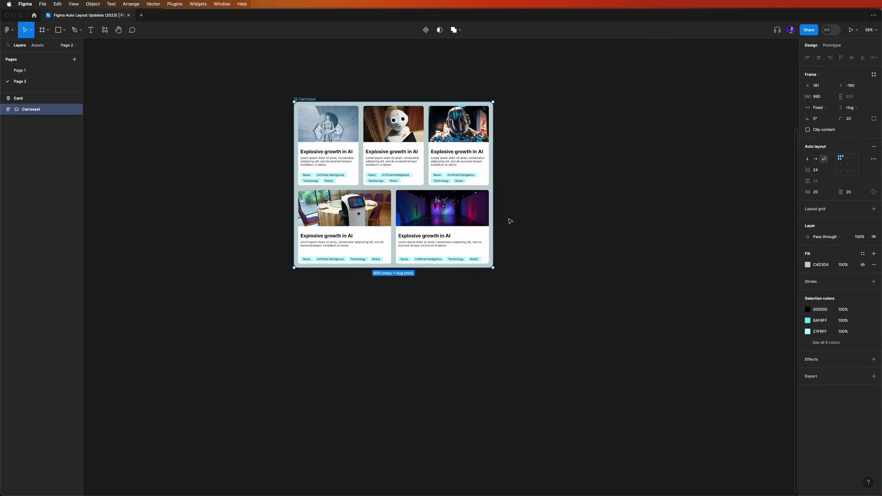
pyautogui.scroll(5, 403, 223)
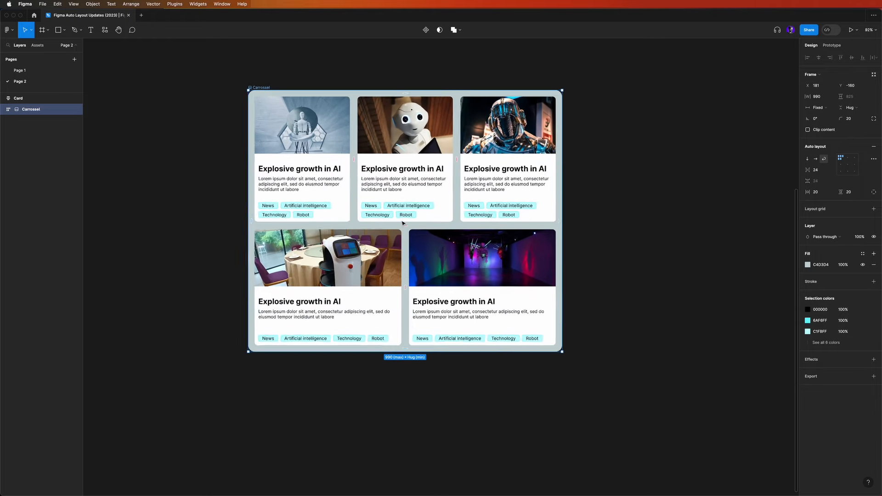
pyautogui.scroll(3, 403, 223)
pyautogui.scroll(2, 409, 225)
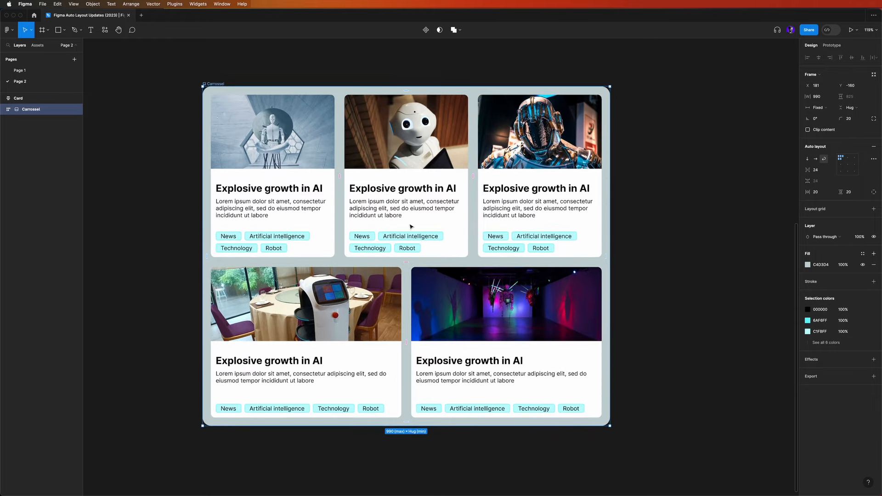
pyautogui.scroll(-1, 410, 226)
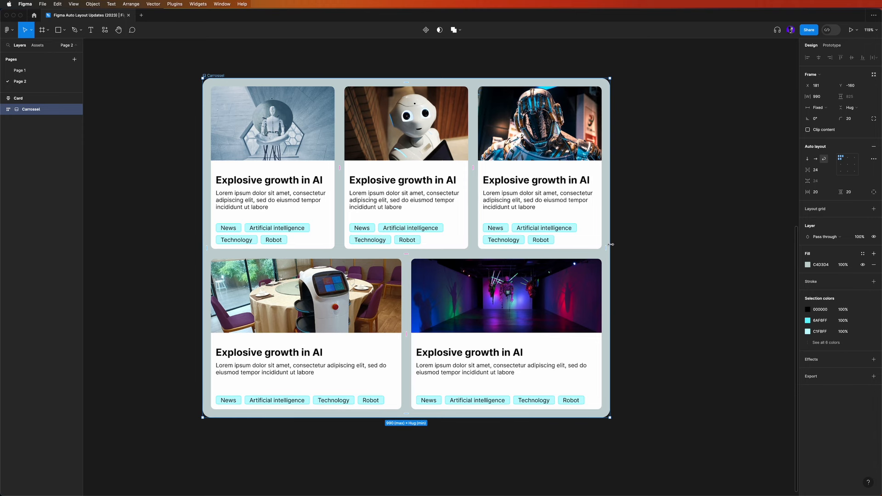
pyautogui.moveTo(611, 244); pyautogui.dragTo(638, 233)
pyautogui.press('super+Tab')
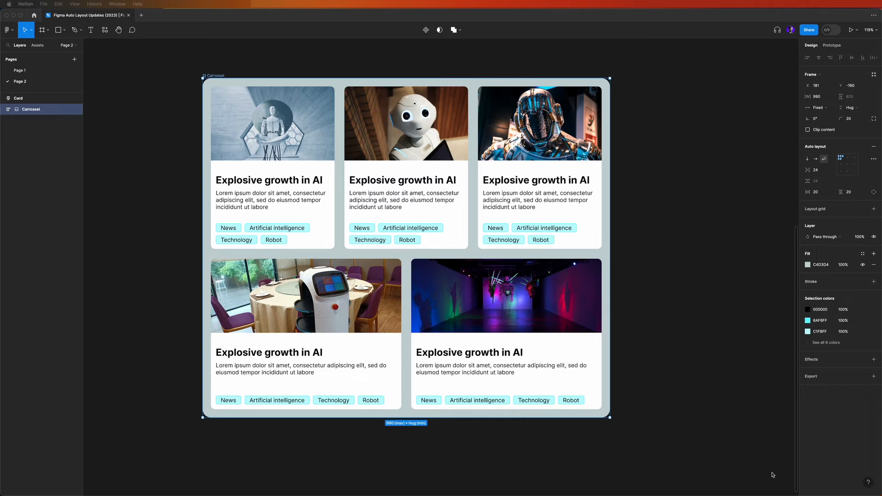
pyautogui.press('super+Tab')
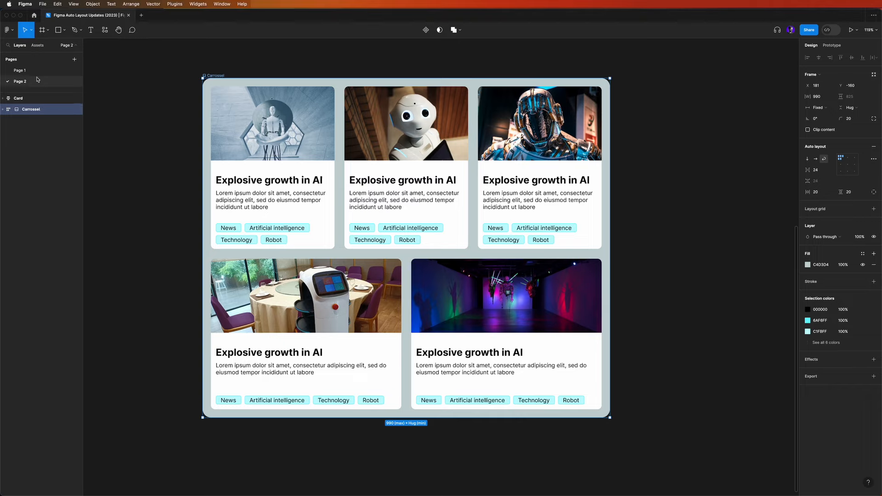
# Open Page 1 and draw a square of about 303 × 303 px on the empty canvas.
pyautogui.click(19, 71)
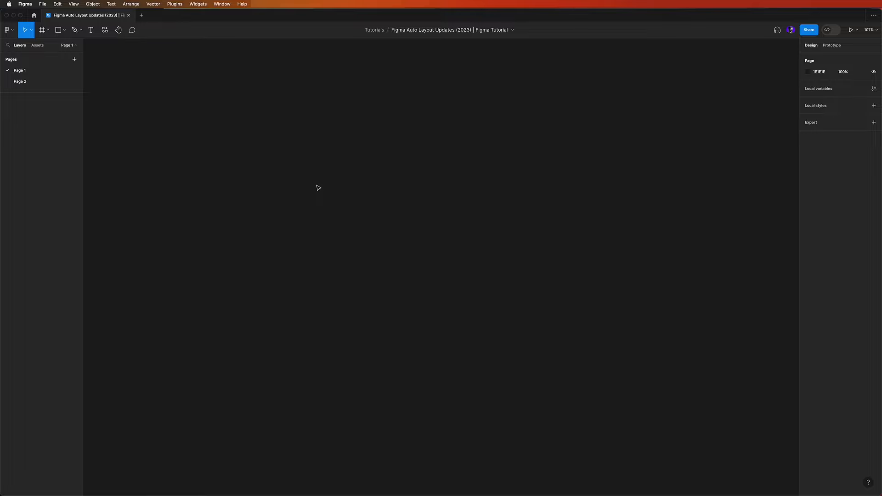
pyautogui.press('r')
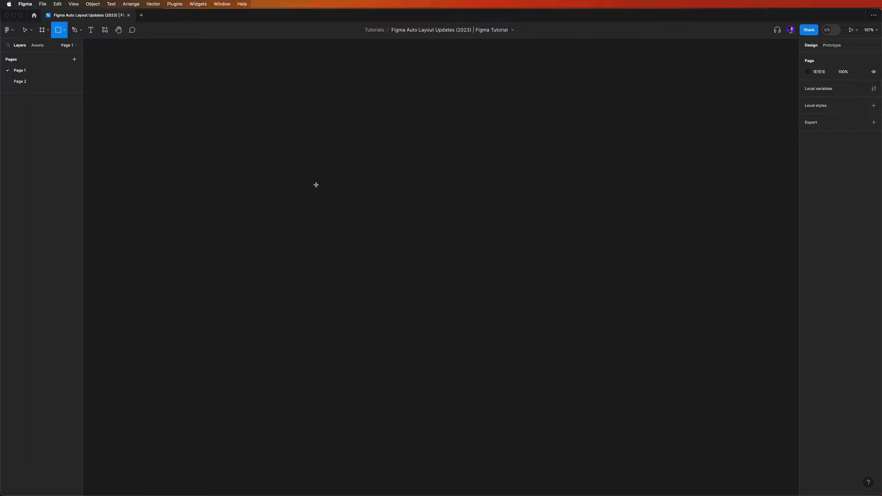
pyautogui.moveTo(295, 166); pyautogui.dragTo(406, 276)
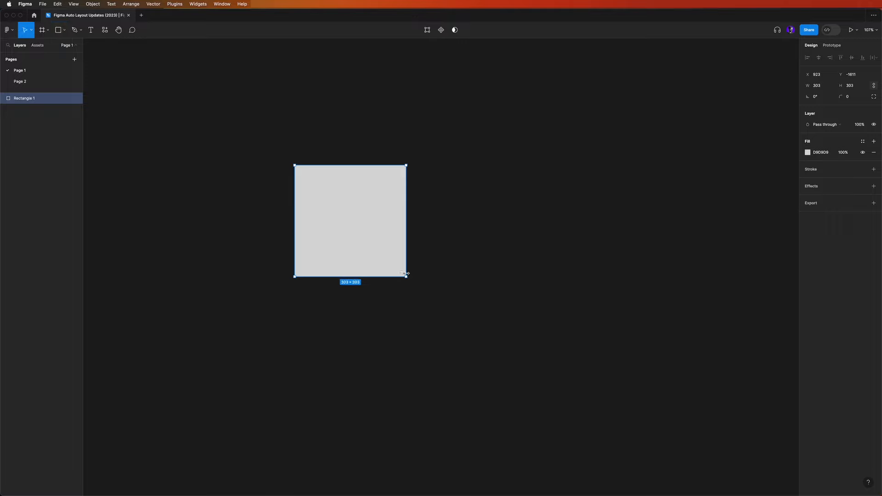
pyautogui.click(428, 295)
pyautogui.click(390, 222)
# Go to Page 2, try to widen the Carrossel frame beyond its maximum width, and return to Page 1.
pyautogui.click(62, 81)
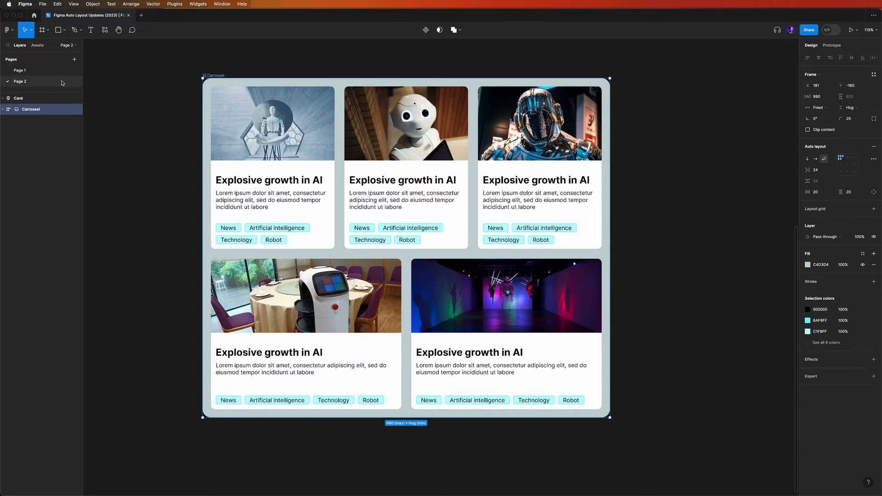
pyautogui.click(610, 250)
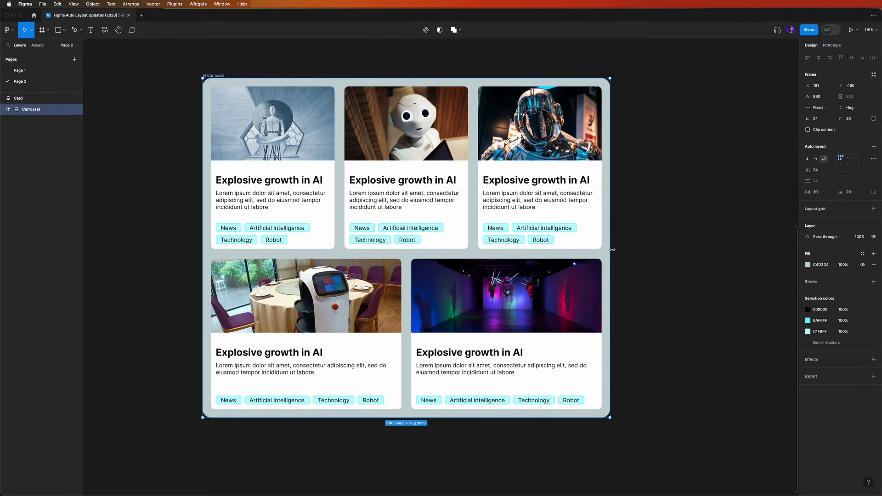
pyautogui.moveTo(611, 250); pyautogui.dragTo(634, 240)
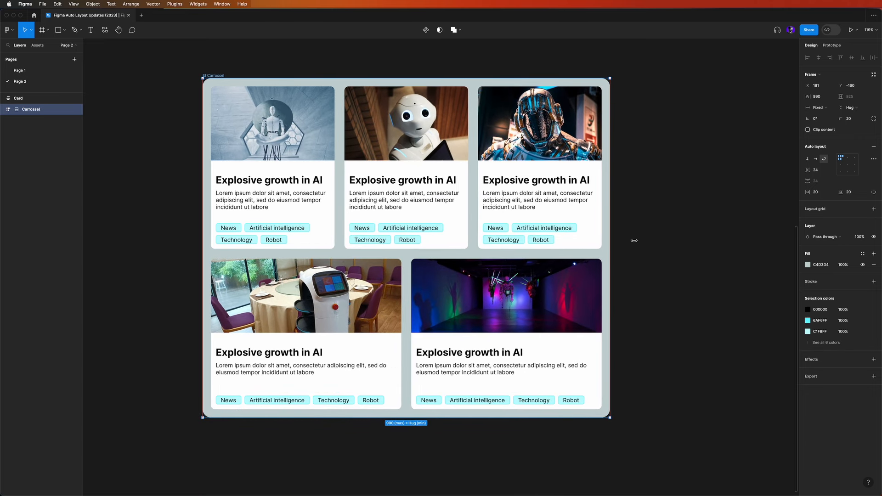
pyautogui.click(20, 70)
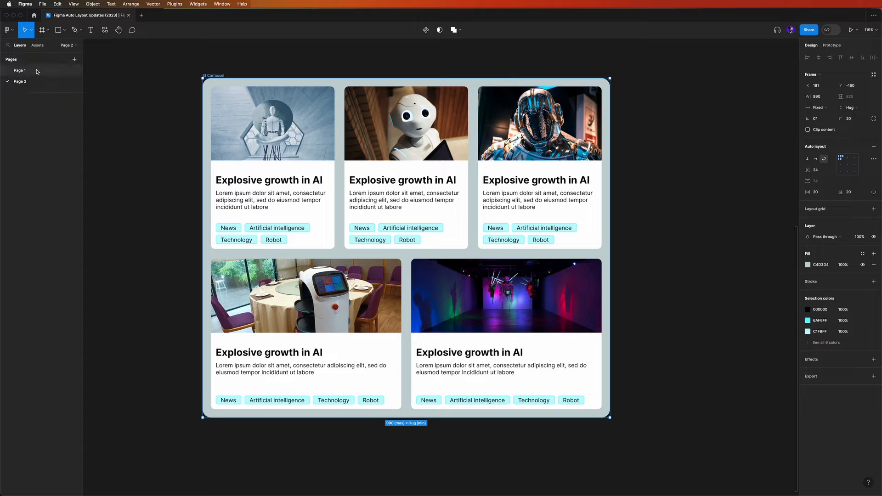
# Duplicate the square to its right with a gap of about 65 px and combine both in an auto layout frame.
pyautogui.click(363, 144)
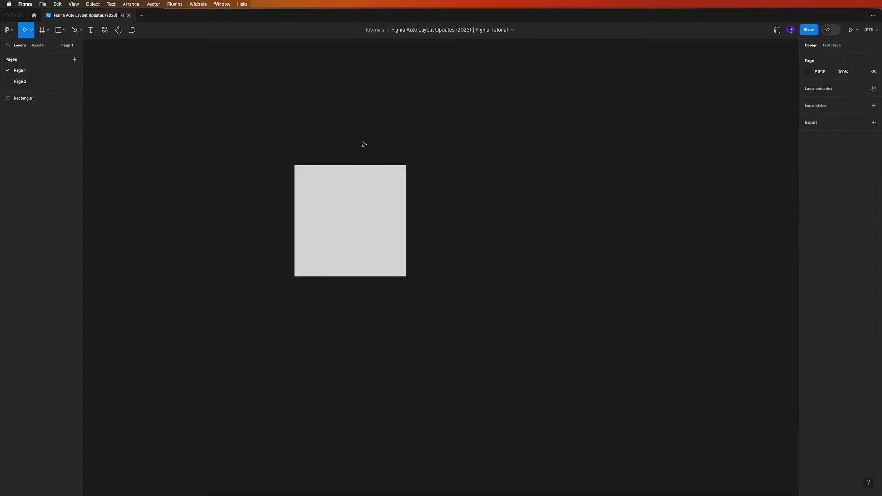
pyautogui.moveTo(348, 252); pyautogui.dragTo(477, 250)
pyautogui.keyDown('shift'); pyautogui.click(352, 204); pyautogui.keyUp('shift')
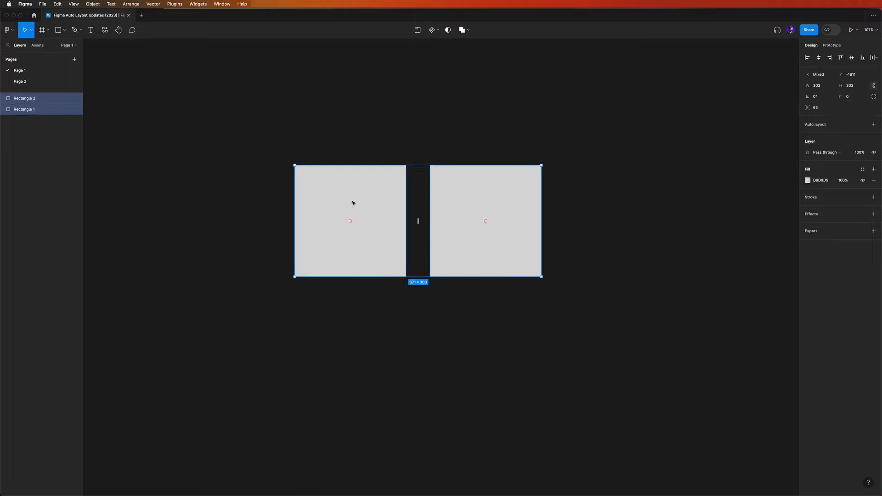
pyautogui.hotkey('shift', 'a')
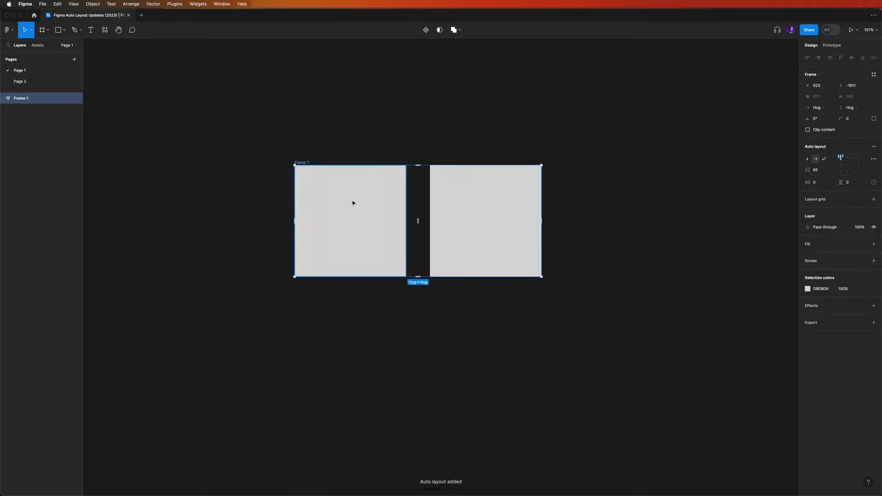
# Set the two-square frame's auto layout to Wrap and narrow the frame to about 578 px wide.
pyautogui.click(3, 98)
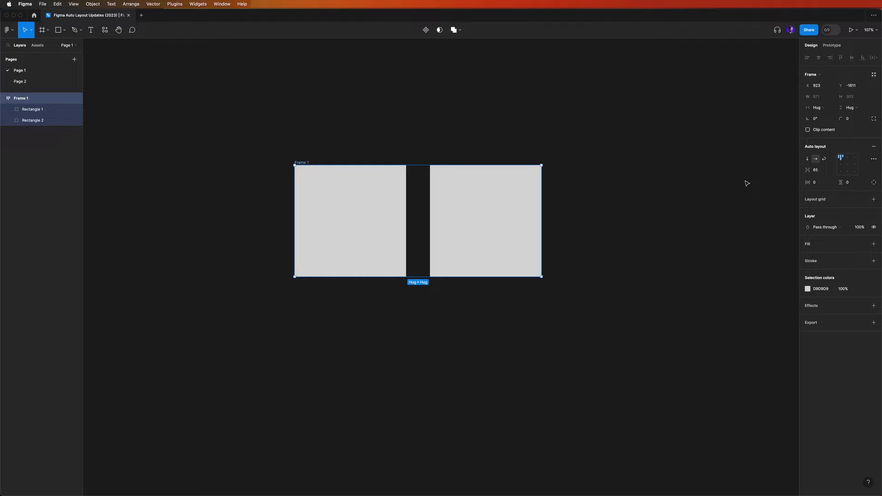
pyautogui.click(825, 160)
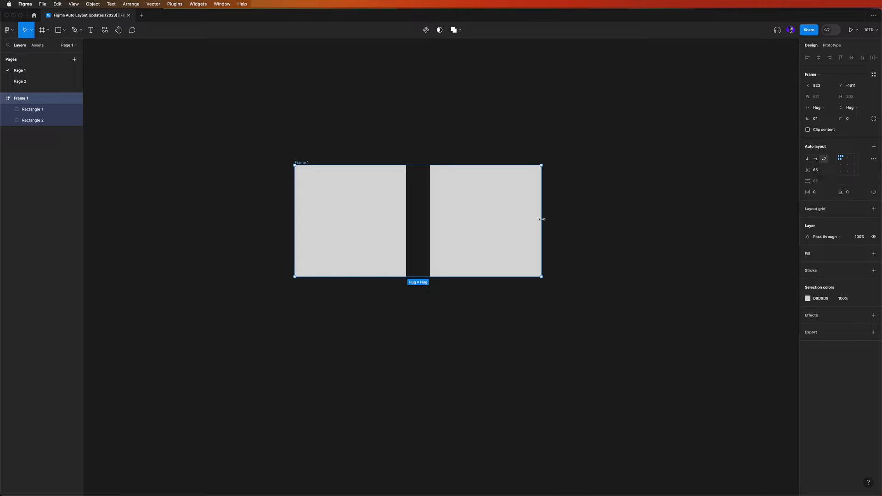
pyautogui.moveTo(544, 219); pyautogui.dragTo(507, 217)
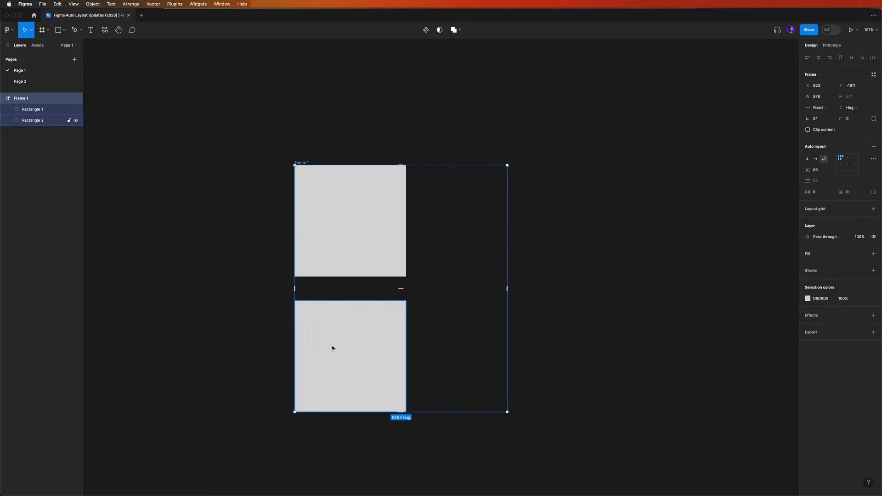
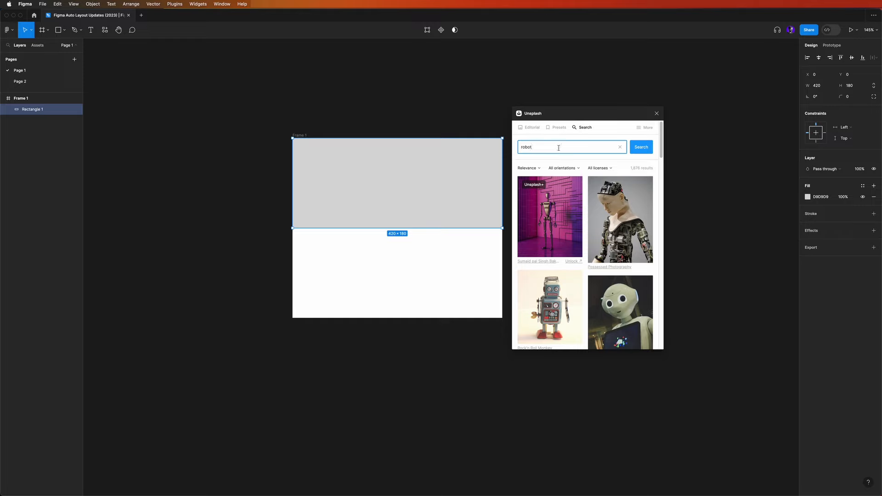
# Filter the Unsplash robot photos to Landscape and fill the 420 × 180 rectangle with the pale-blue image of the seated robot.
pyautogui.click(561, 168)
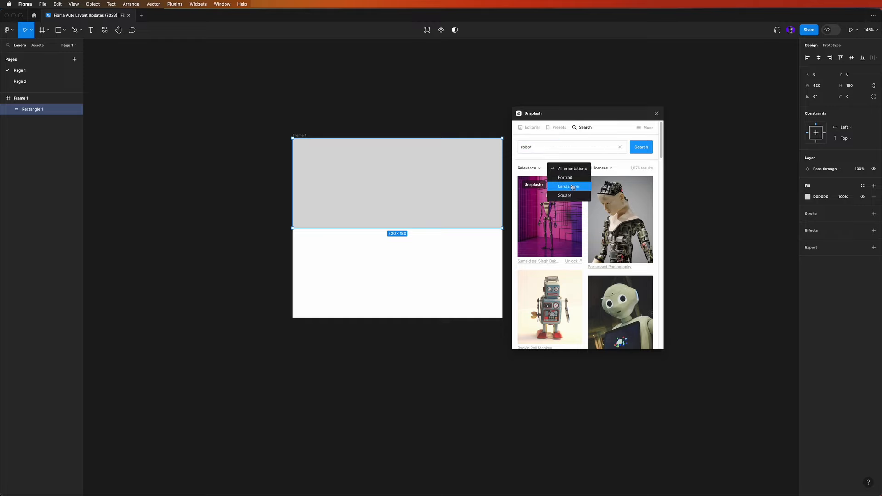
pyautogui.click(573, 187)
pyautogui.scroll(-3, 578, 202)
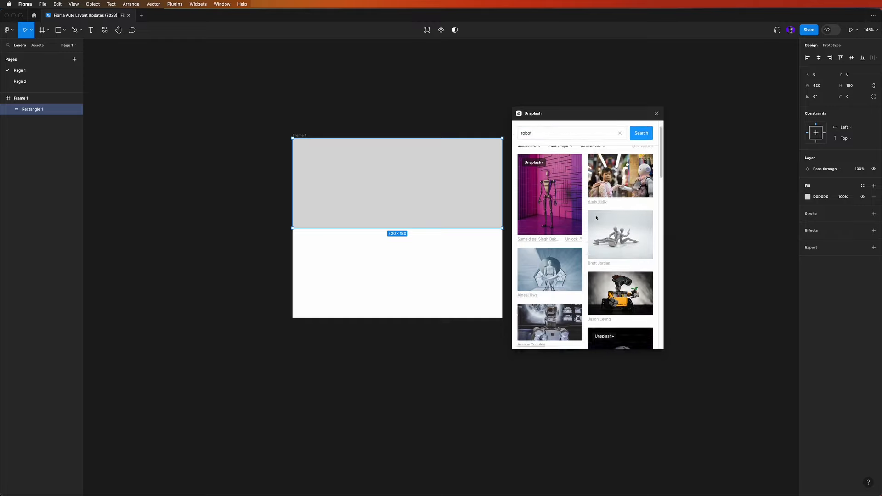
pyautogui.scroll(-1, 592, 220)
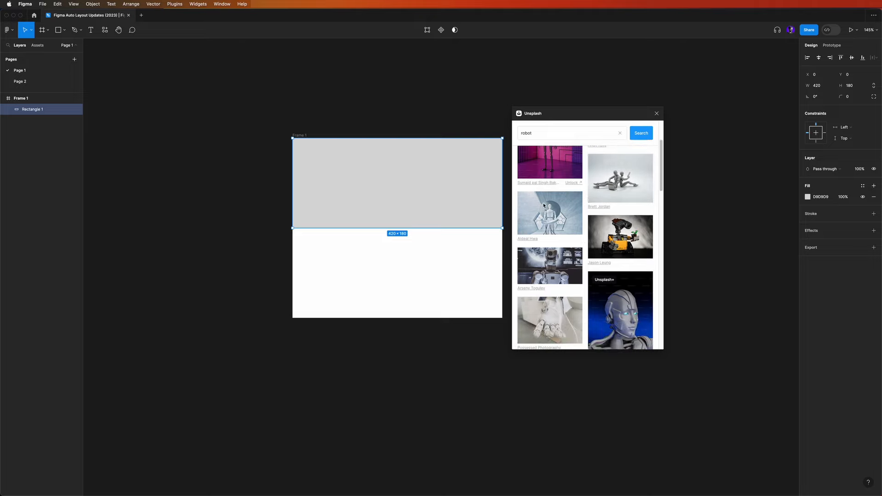
pyautogui.scroll(-1, 545, 215)
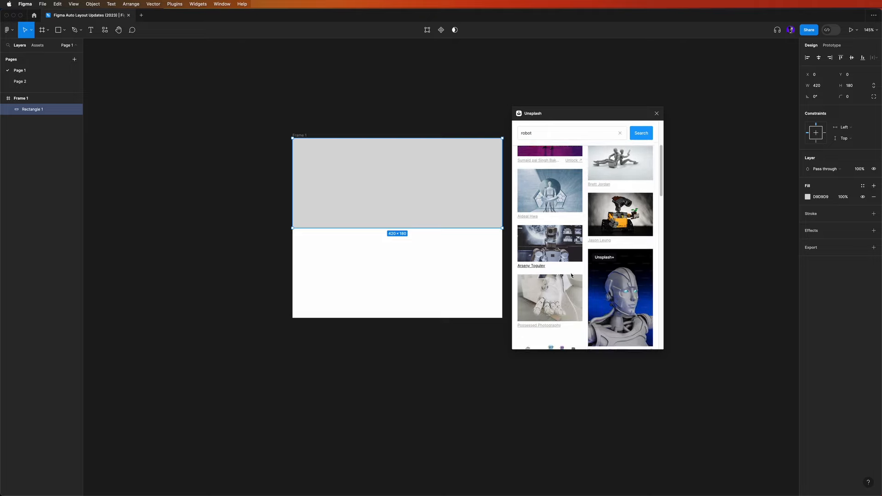
pyautogui.scroll(1, 571, 275)
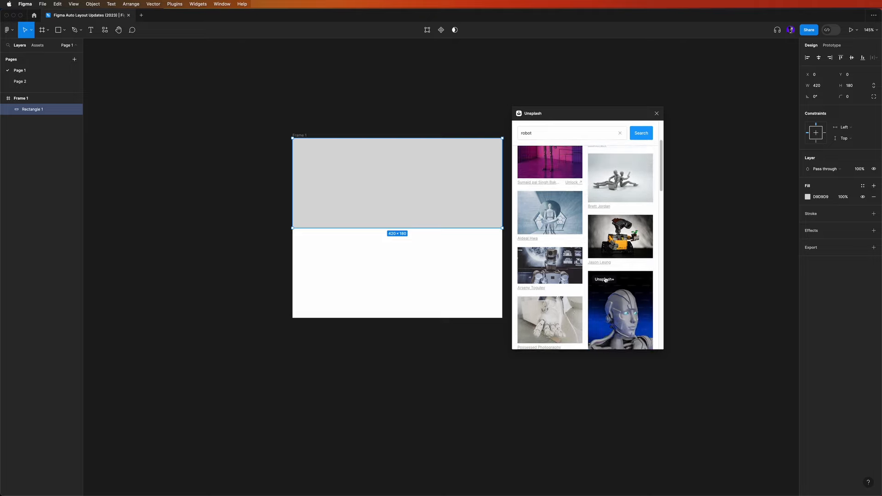
pyautogui.click(546, 216)
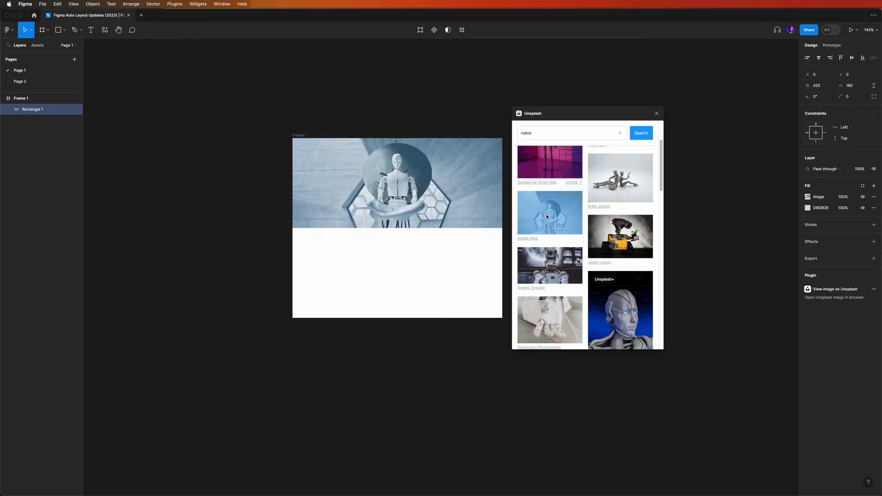
pyautogui.click(657, 114)
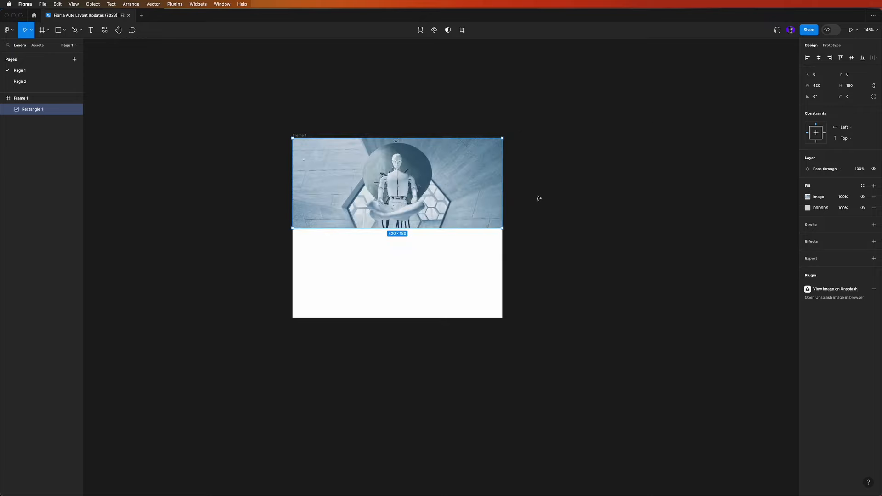
# Add the heading text "Explosive growth in AI" to the card frame, just below the image near its left edge.
pyautogui.click(377, 271)
pyautogui.press('t')
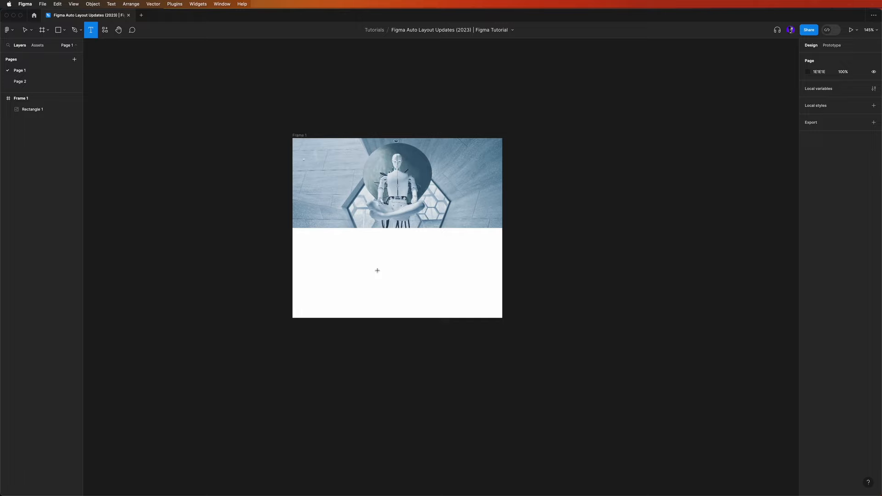
pyautogui.click(312, 243)
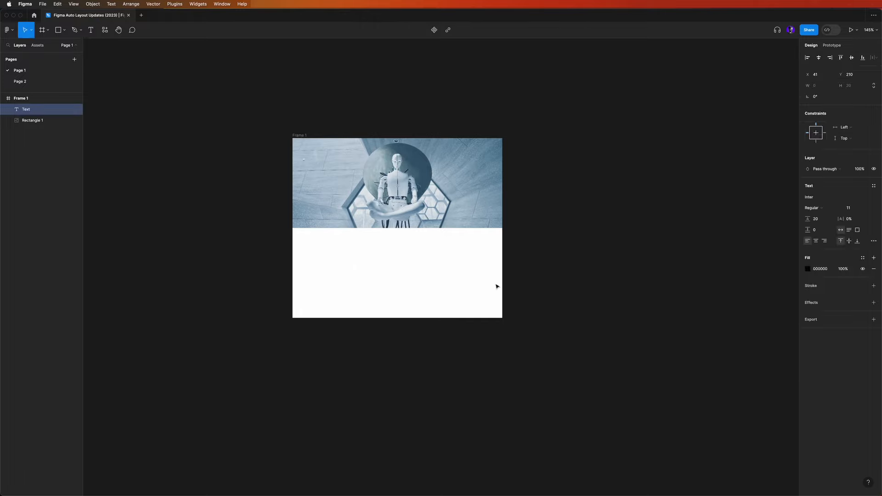
pyautogui.write('Explosive growth in AI')
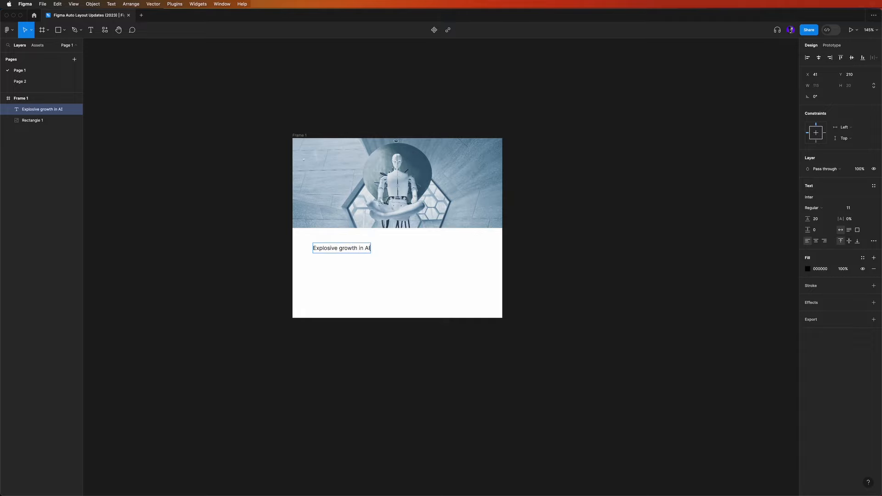
pyautogui.press('Escape')
pyautogui.moveTo(356, 249); pyautogui.dragTo(348, 244)
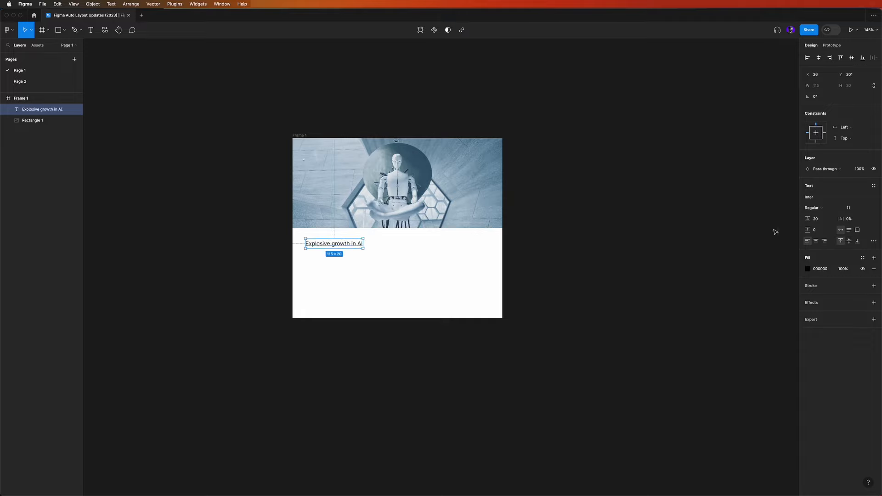
# Set the heading's font weight to Bold and its size to 24.
pyautogui.click(812, 208)
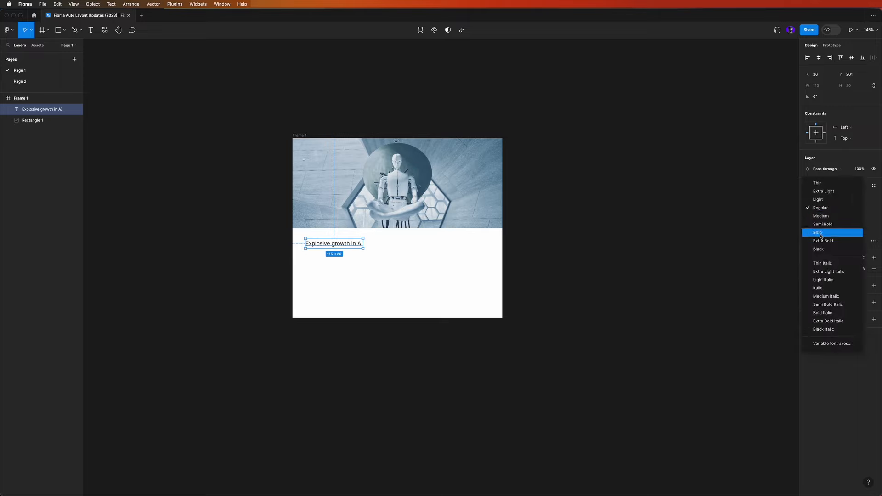
pyautogui.click(818, 232)
pyautogui.click(851, 209)
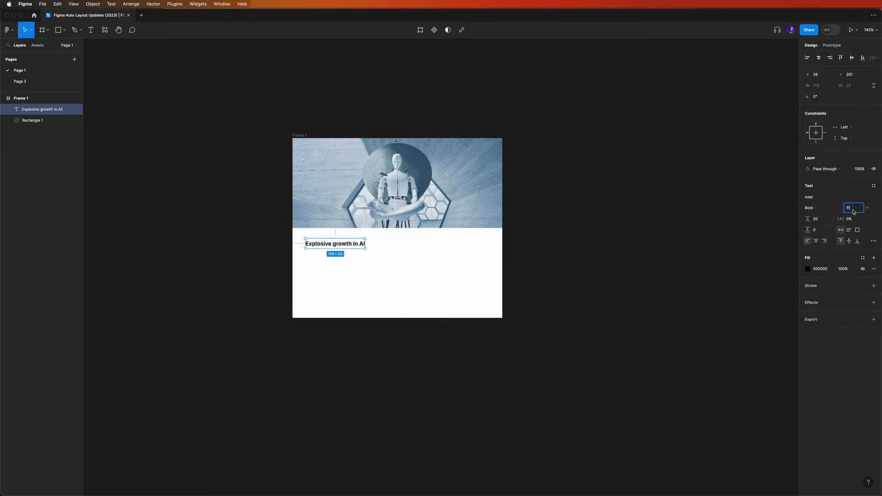
pyautogui.press('Return')
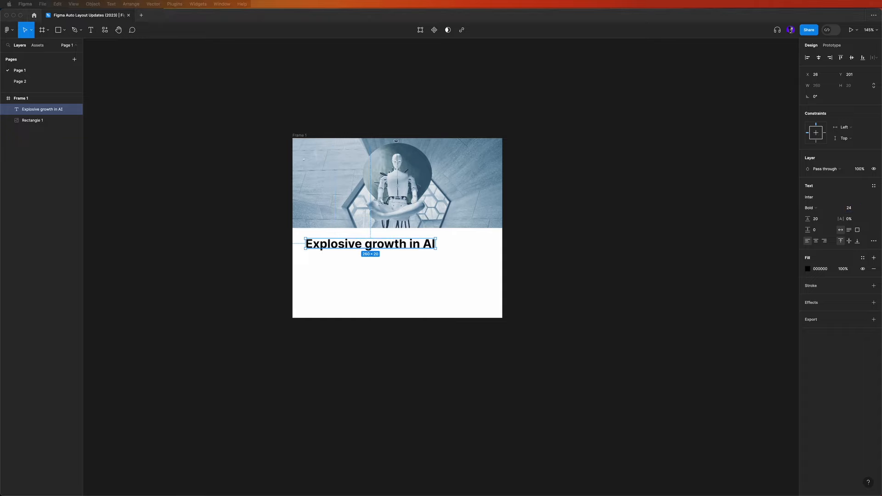
# Shift the heading to X 18 and duplicate it directly beneath, at about Y 237.
pyautogui.click(348, 281)
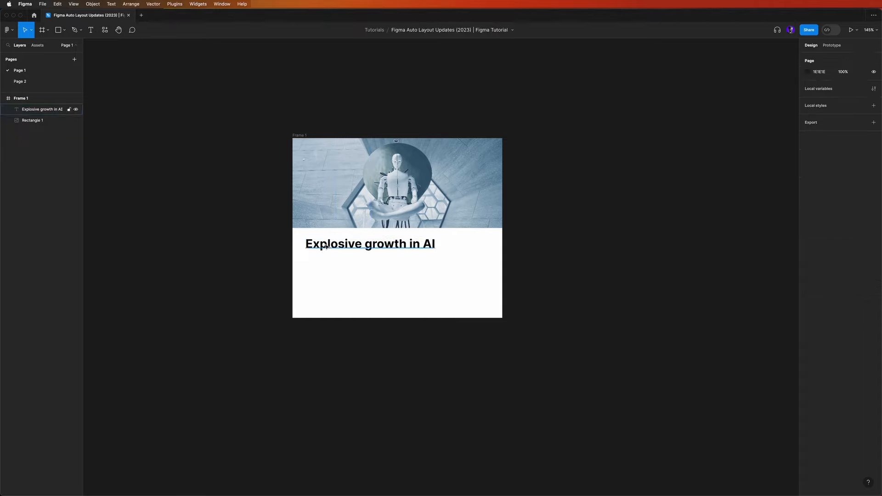
pyautogui.moveTo(336, 248); pyautogui.dragTo(333, 266)
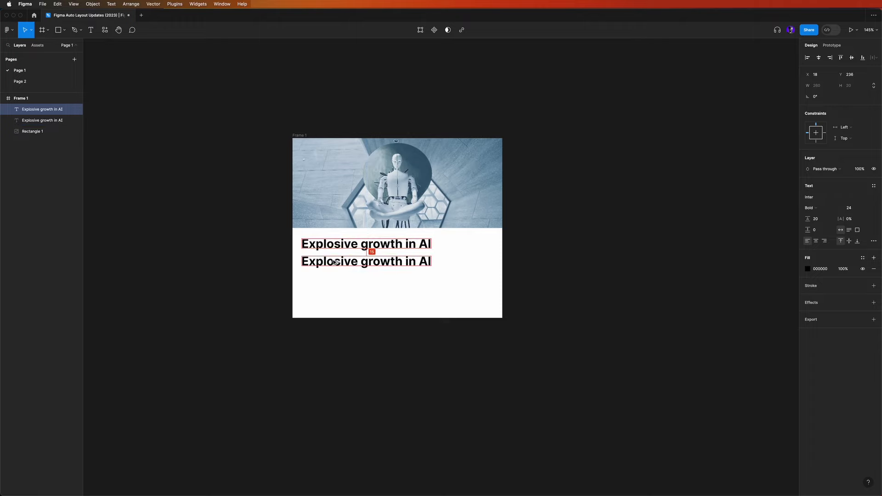
pyautogui.click(361, 310)
pyautogui.click(363, 244)
pyautogui.click(364, 264)
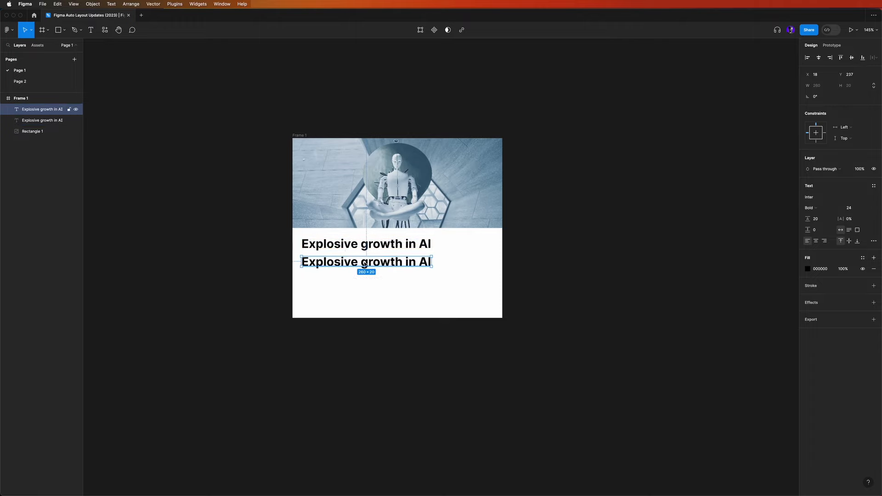
# Replace the duplicated heading's text with the first Lorem Ipsum passage from the Content Reel plugin.
pyautogui.click(174, 4)
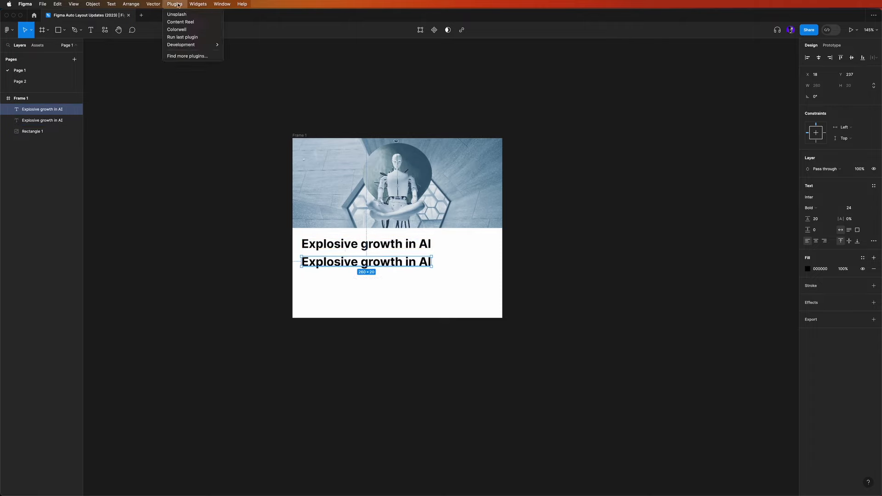
pyautogui.click(181, 22)
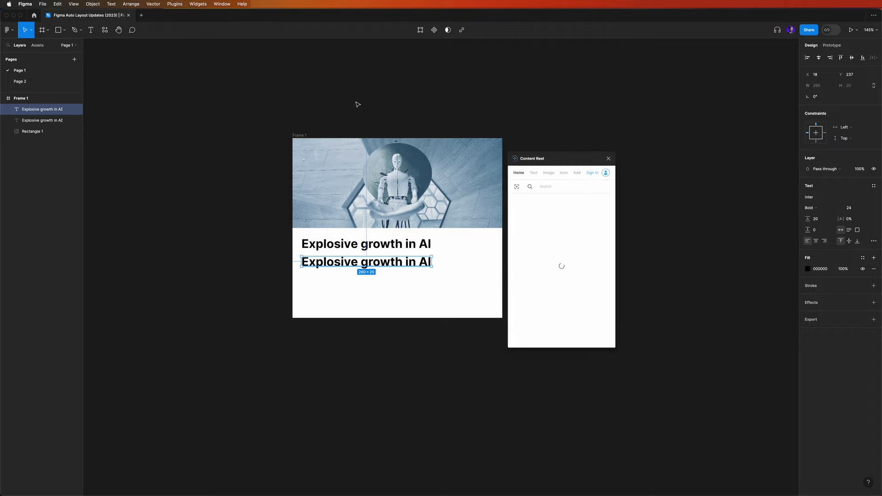
pyautogui.click(533, 174)
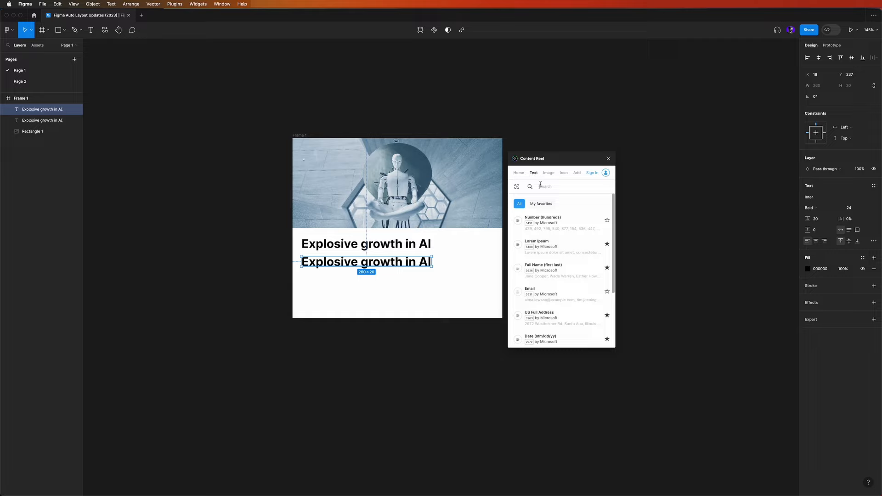
pyautogui.click(548, 251)
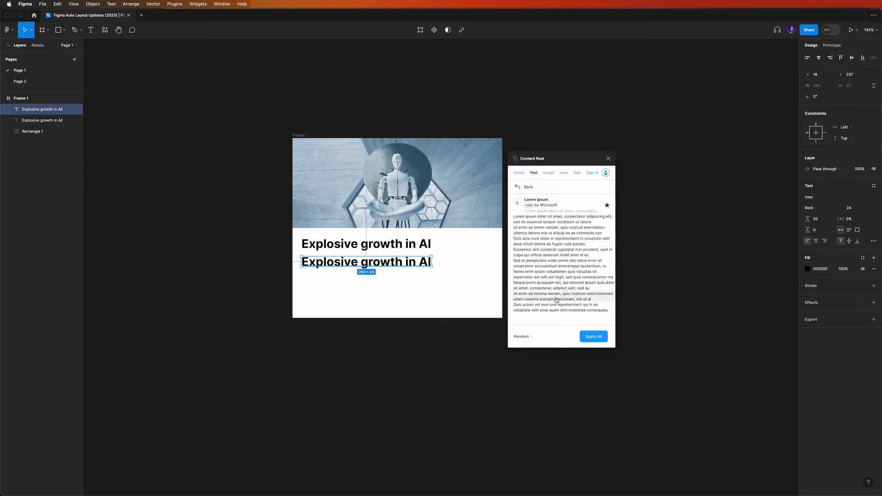
pyautogui.click(555, 222)
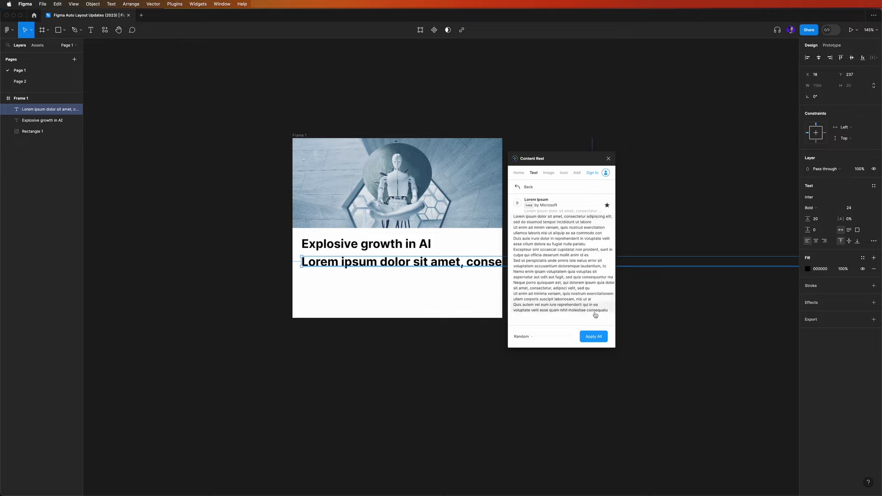
pyautogui.click(609, 159)
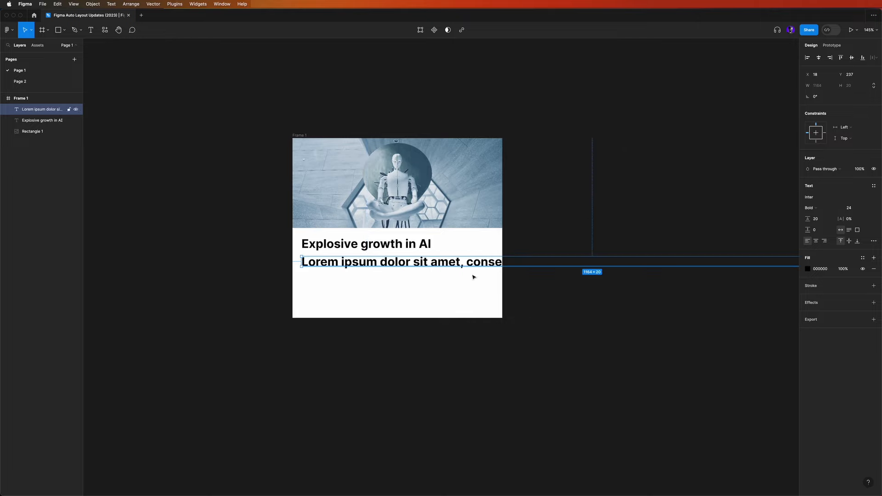
# Narrow the Lorem ipsum text box to 385 px wide so it wraps inside the card.
pyautogui.hscroll(5, 427, 301)
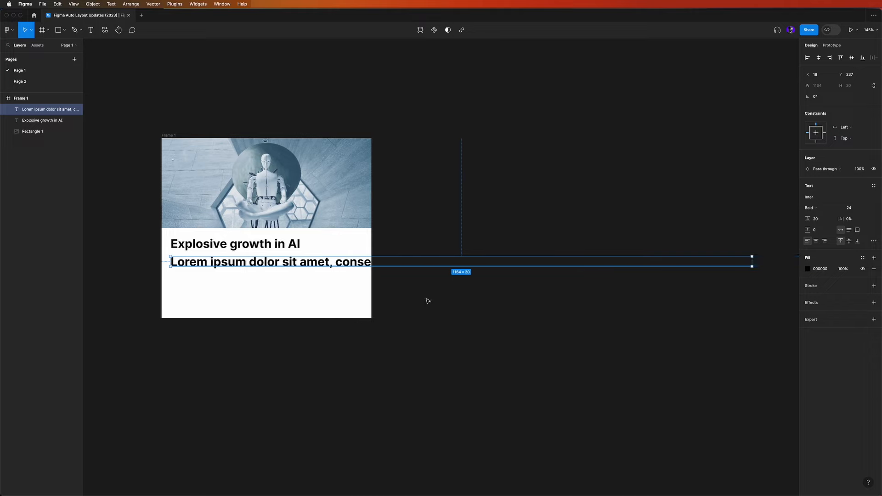
pyautogui.press('Escape')
pyautogui.click(394, 265)
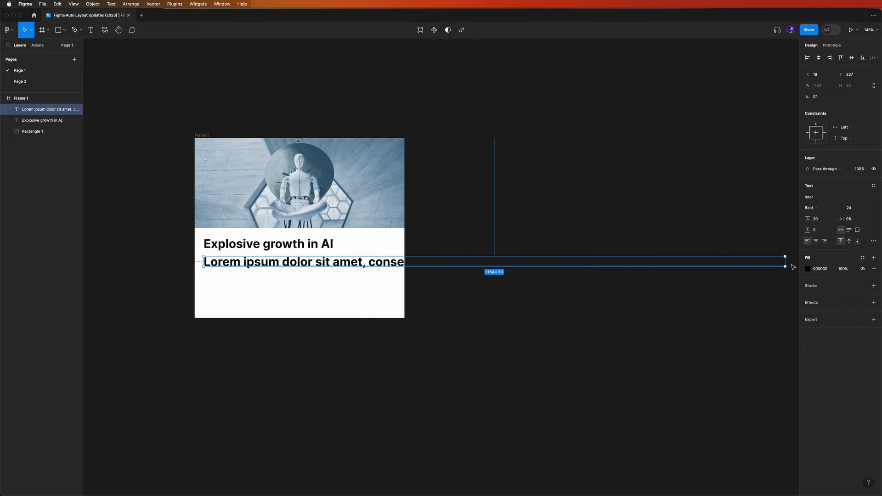
pyautogui.moveTo(787, 261); pyautogui.dragTo(396, 262)
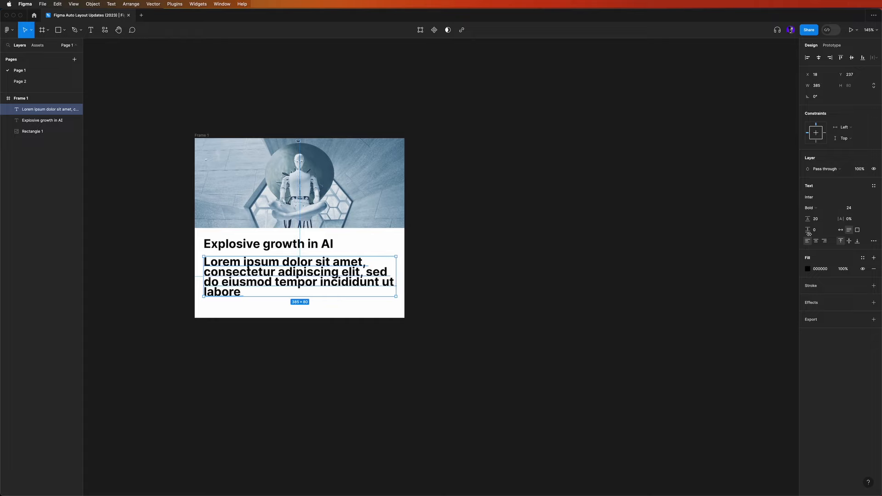
# Format the Lorem ipsum paragraph with font size 14, Regular weight and a line height of 20.
pyautogui.click(853, 208)
pyautogui.write('14')
pyautogui.press('Return')
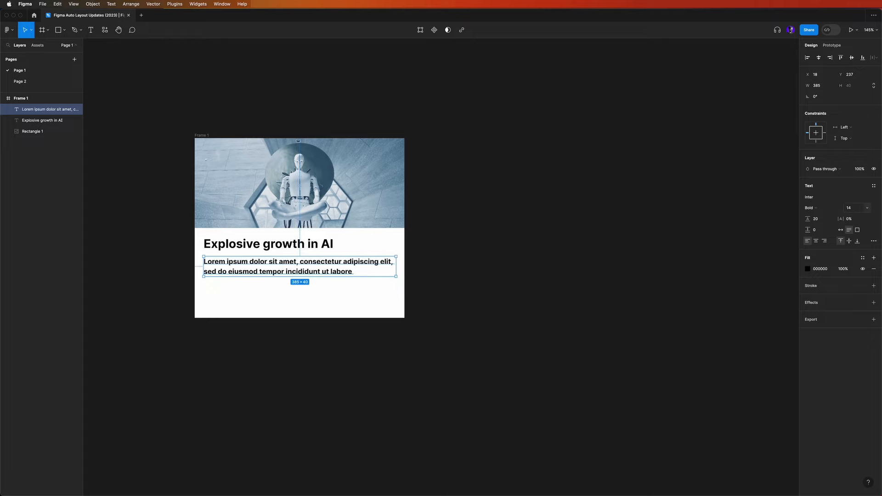
pyautogui.click(827, 208)
pyautogui.click(822, 185)
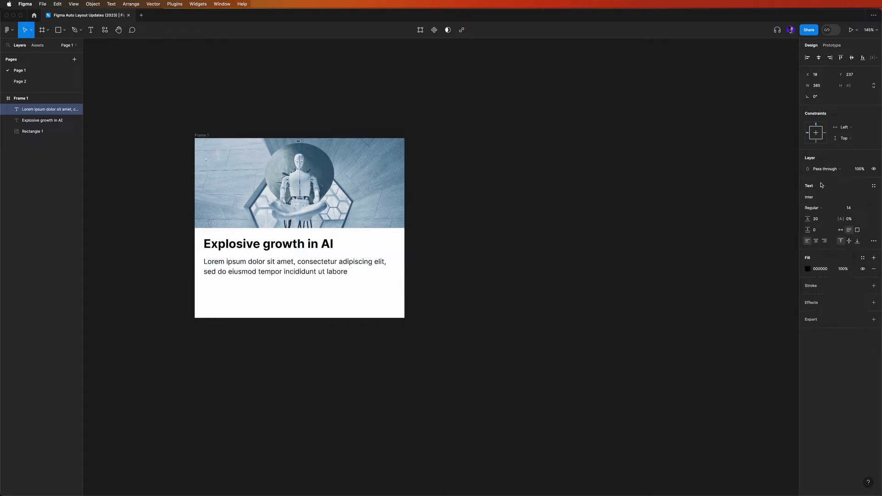
pyautogui.click(821, 219)
pyautogui.write('20')
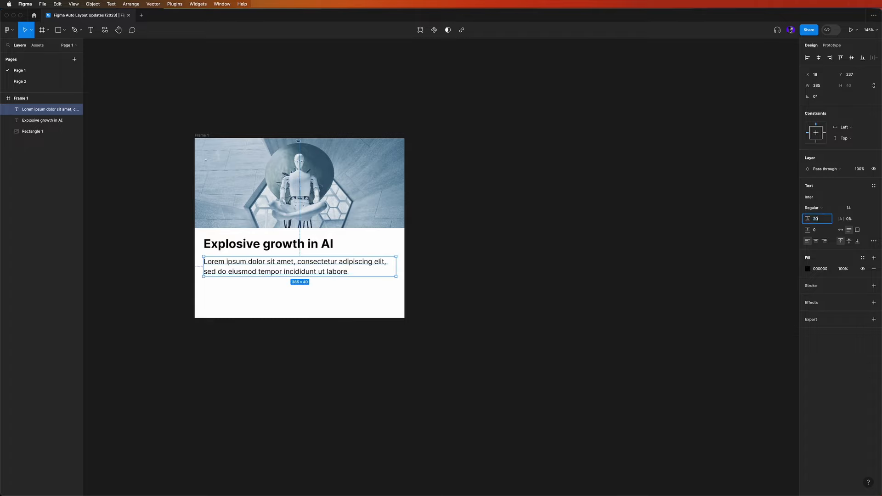
pyautogui.press('Return')
# Round the corners of the card frame slightly.
pyautogui.hscroll(-2, 376, 311)
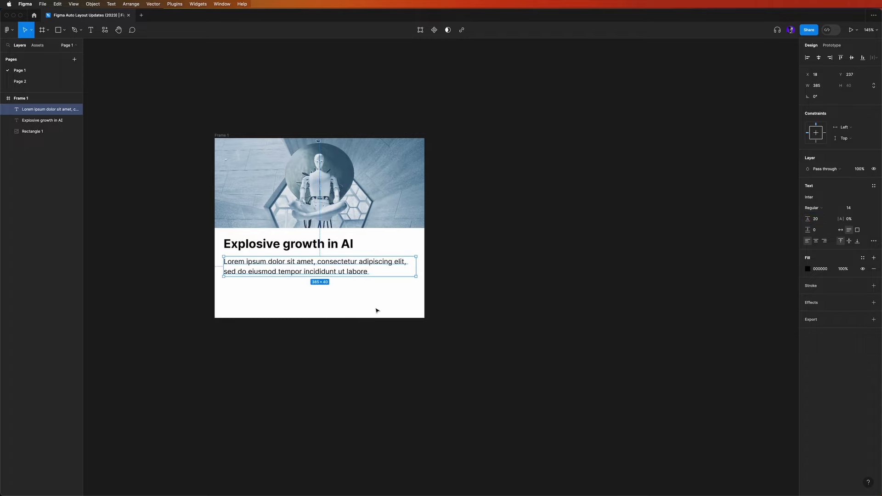
pyautogui.hscroll(-5, 381, 328)
pyautogui.click(375, 330)
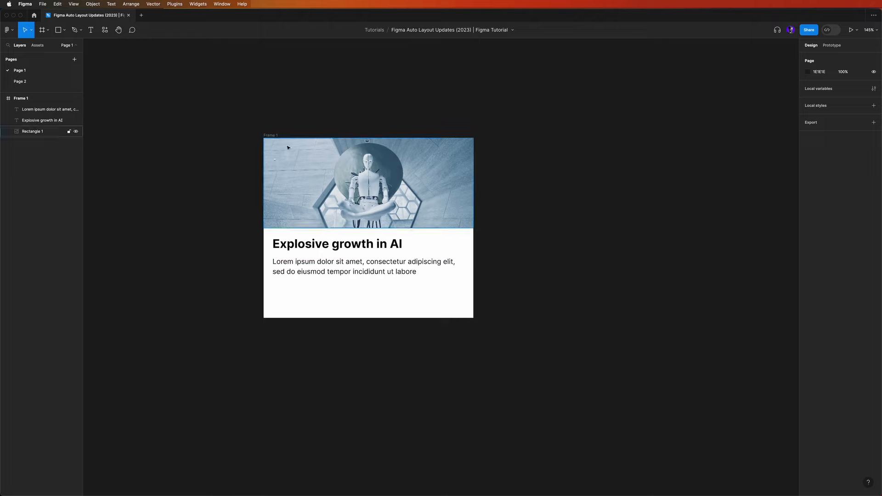
pyautogui.click(275, 137)
# Draw a rectangle about 63 × 33 px below the paragraph, aligned with its left edge, and add a black 1 px stroke.
pyautogui.press('r')
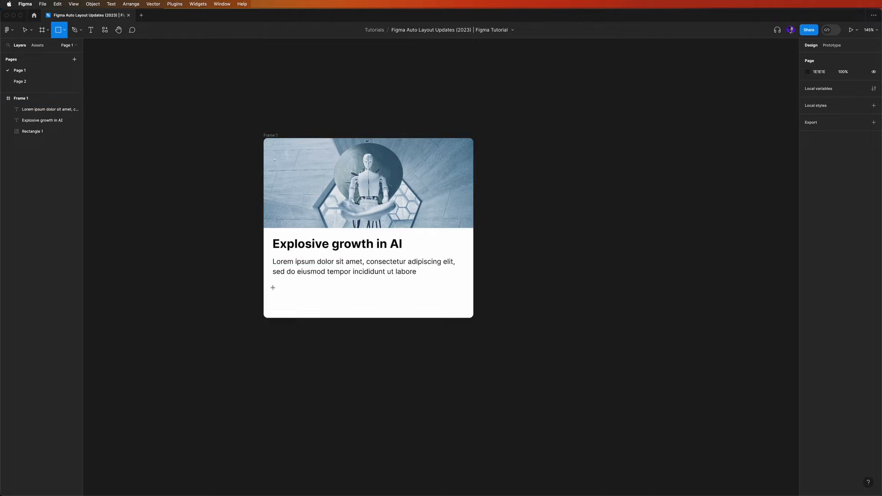
pyautogui.moveTo(272, 288)
pyautogui.mouseDown()
pyautogui.moveTo(297, 306)
pyautogui.moveTo(305, 301)
pyautogui.moveTo(293, 304)
pyautogui.mouseUp()
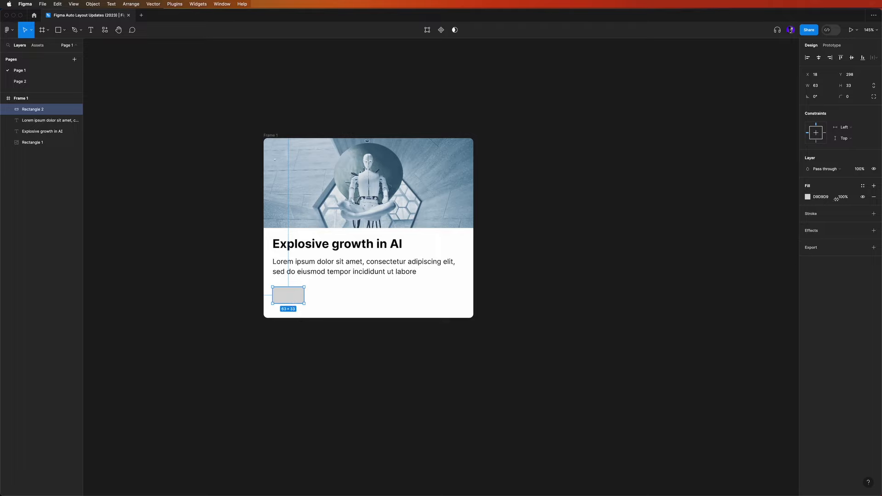
pyautogui.click(873, 214)
# Add the text "News" on the small grey rectangle and center it there.
pyautogui.press('t')
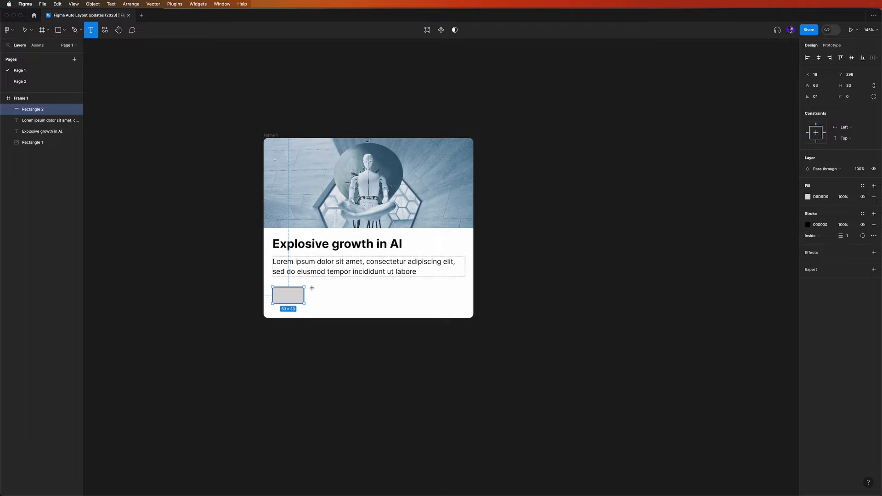
pyautogui.click(278, 295)
pyautogui.write('News')
pyautogui.click(291, 311)
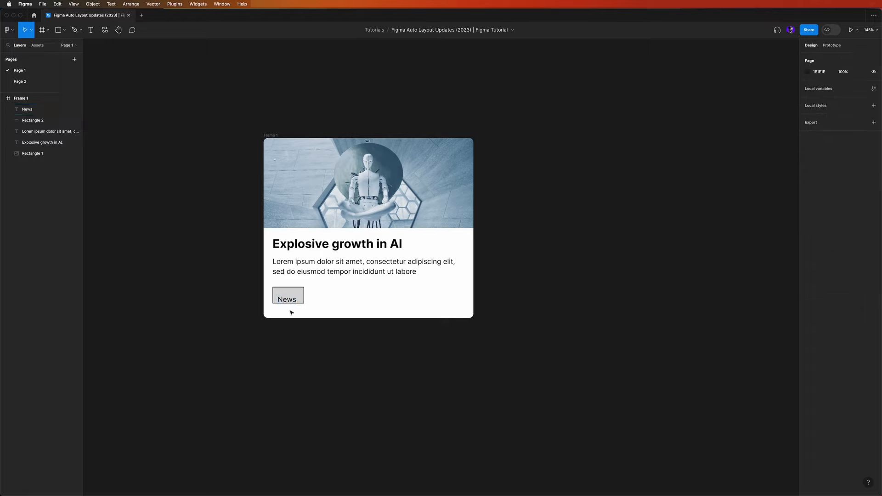
pyautogui.moveTo(289, 304); pyautogui.dragTo(292, 300)
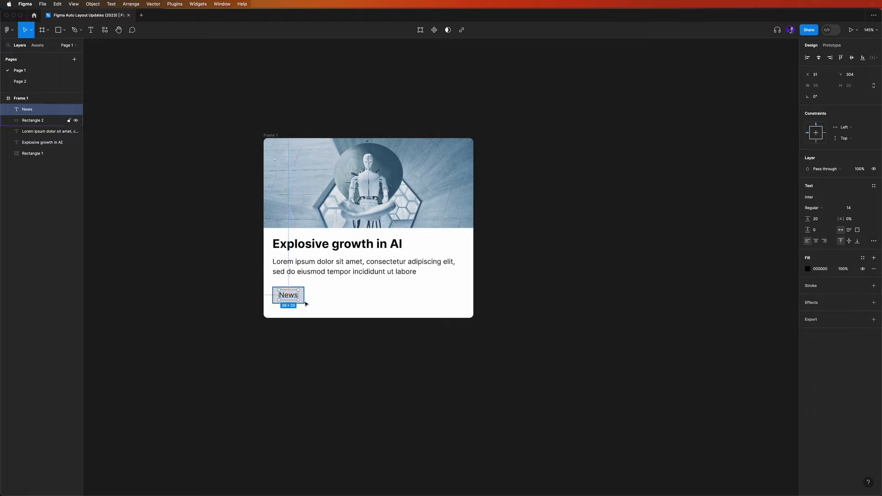
# Combine the "News" text and its rectangle in an auto layout frame and name the frame "Tag News".
pyautogui.keyDown('shift'); pyautogui.click(305, 301); pyautogui.keyUp('shift')
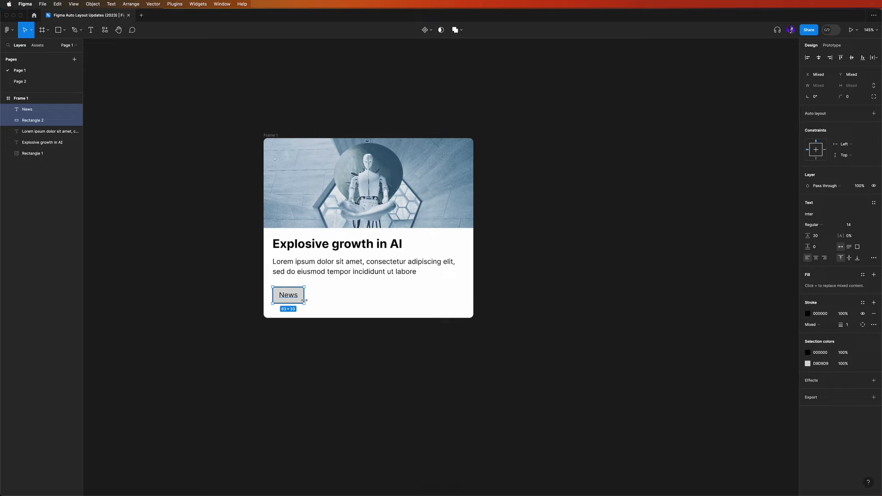
pyautogui.hotkey('shift', 'a')
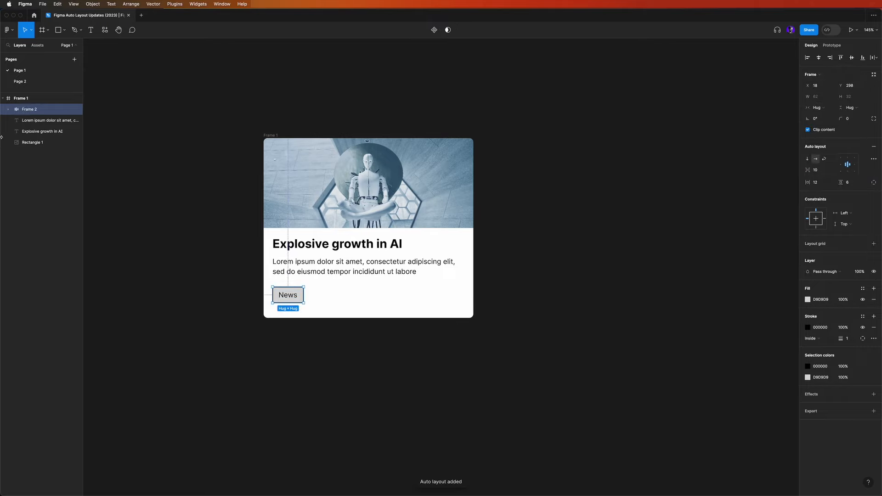
pyautogui.doubleClick(33, 110)
pyautogui.write('Tag')
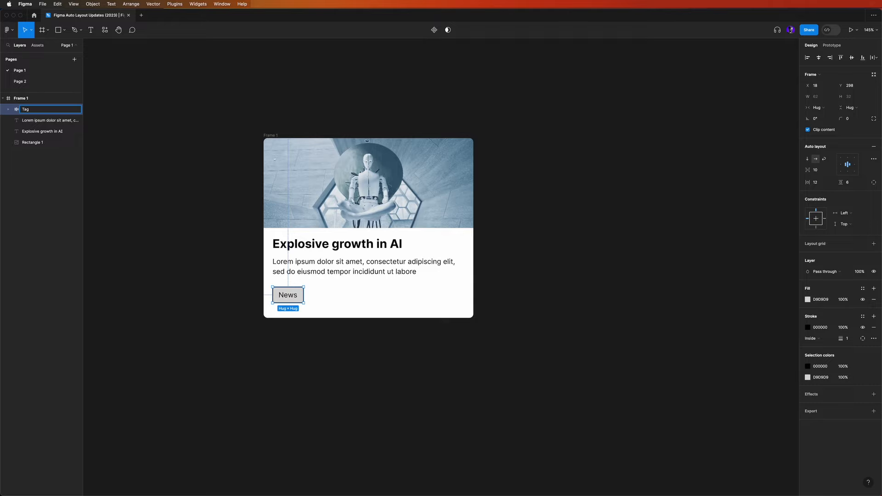
pyautogui.write(' News')
pyautogui.press('Return')
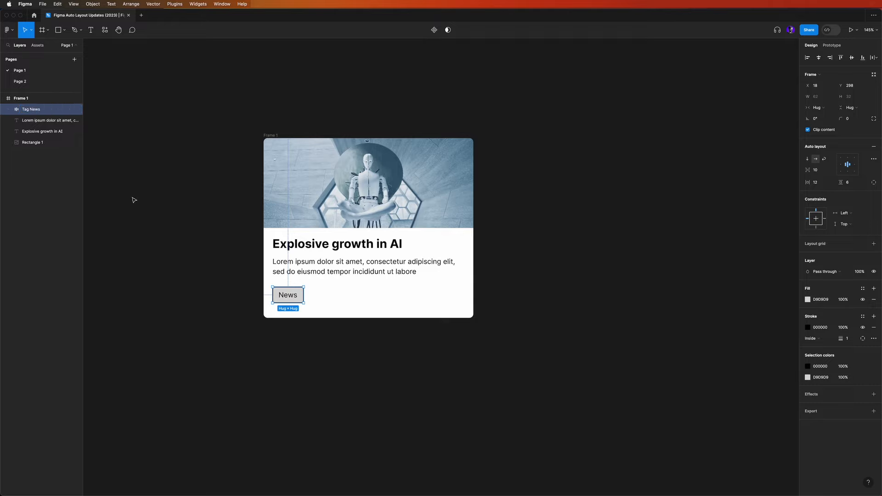
# Set the Tag News frame's horizontal padding to 12, vertical padding to 2 and corner radius to 4.
pyautogui.click(821, 184)
pyautogui.press('Return')
pyautogui.click(849, 184)
pyautogui.press('Return')
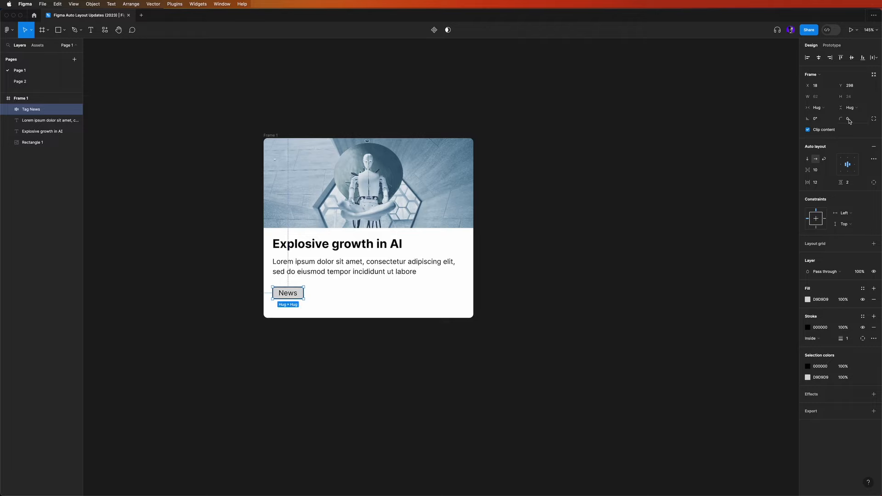
pyautogui.write('4')
pyautogui.press('Return')
pyautogui.click(288, 303)
pyautogui.click(298, 295)
pyautogui.moveTo(302, 293)
pyautogui.mouseDown()
pyautogui.moveTo(292, 293)
pyautogui.moveTo(301, 292)
pyautogui.mouseUp()
pyautogui.doubleClick(302, 292)
pyautogui.click(309, 351)
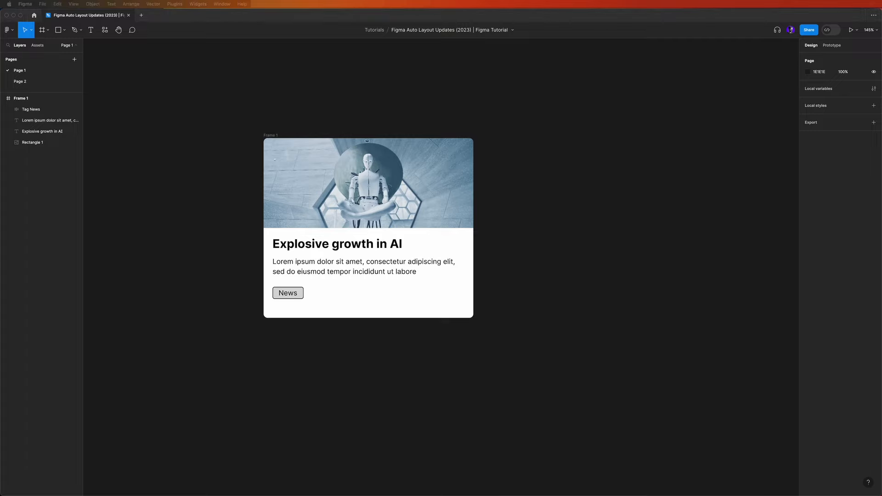
# Change the Tag News frame's fill to light turquoise BCFFF7.
pyautogui.click(338, 328)
pyautogui.click(289, 300)
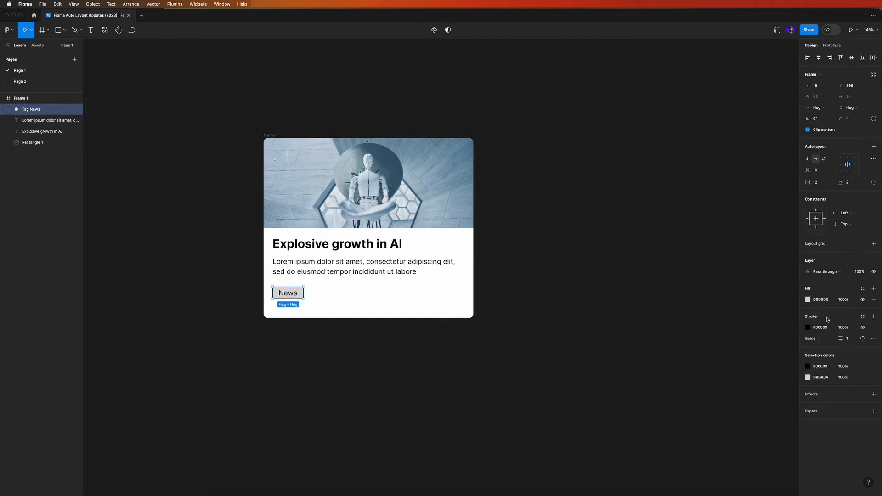
pyautogui.click(808, 300)
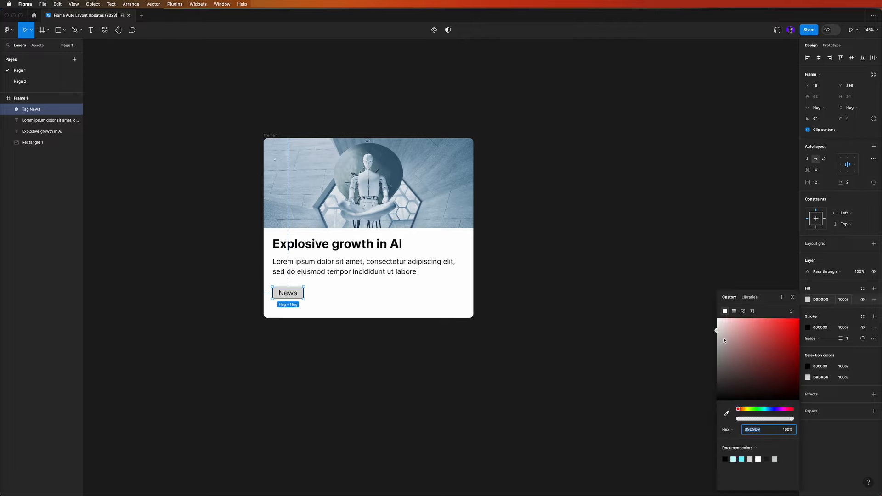
pyautogui.moveTo(743, 409); pyautogui.dragTo(764, 410)
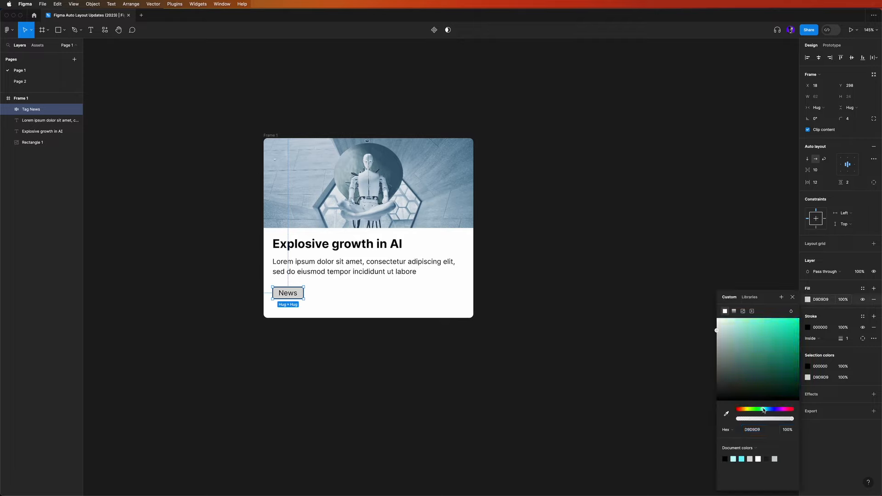
pyautogui.moveTo(740, 324)
pyautogui.mouseDown()
pyautogui.moveTo(747, 318)
pyautogui.moveTo(739, 318)
pyautogui.mouseUp()
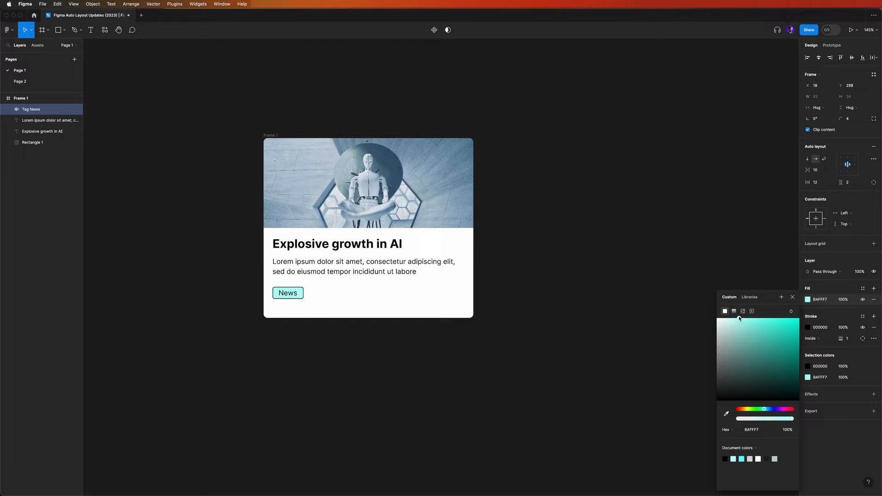
# Sample the tag's turquoise fill for its stroke and darken the stroke color to 6BCBBF.
pyautogui.click(808, 327)
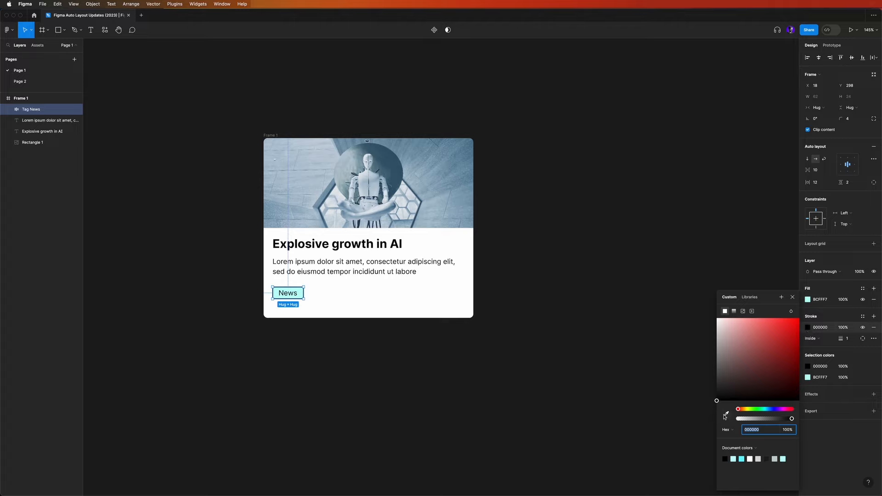
pyautogui.click(726, 414)
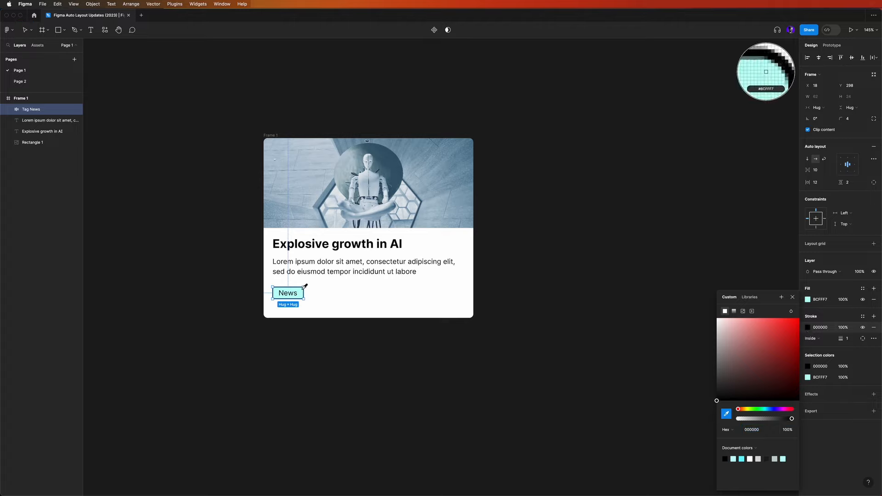
pyautogui.click(301, 291)
pyautogui.moveTo(739, 325); pyautogui.dragTo(756, 338)
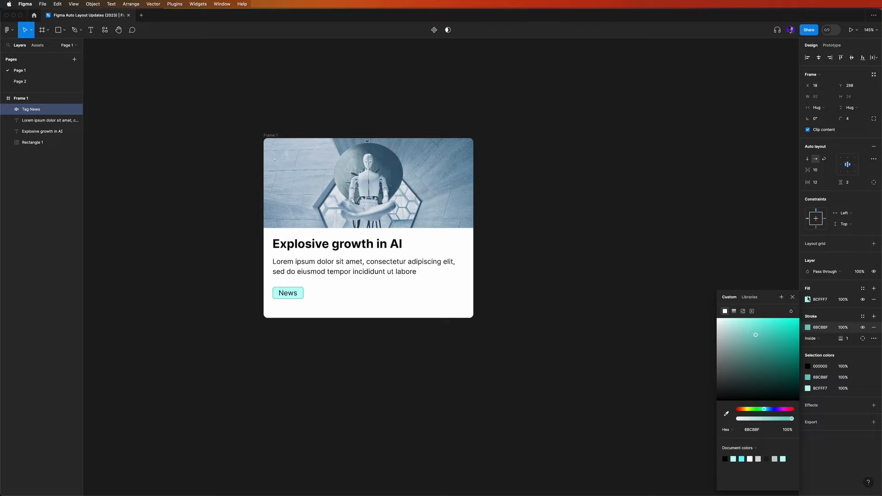
pyautogui.click(792, 297)
# Set the font size of the "News" tag text to 12.
pyautogui.doubleClick(292, 295)
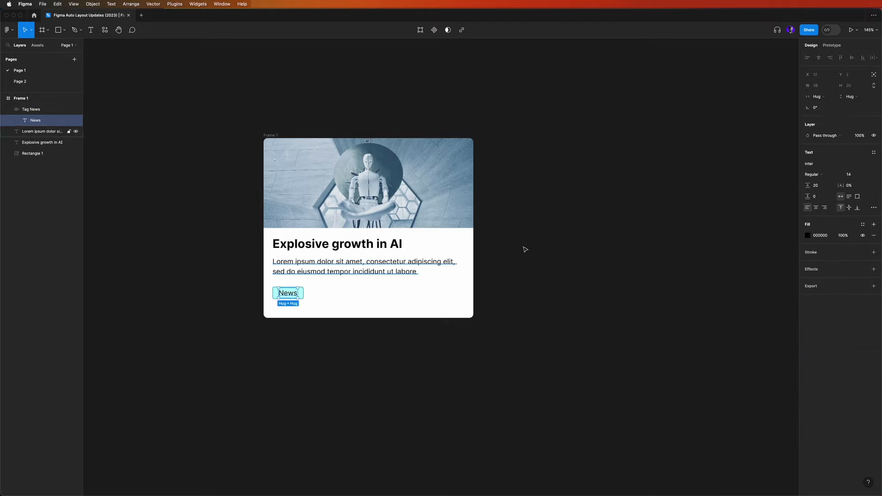
pyautogui.click(850, 174)
pyautogui.write('12')
pyautogui.press('Return')
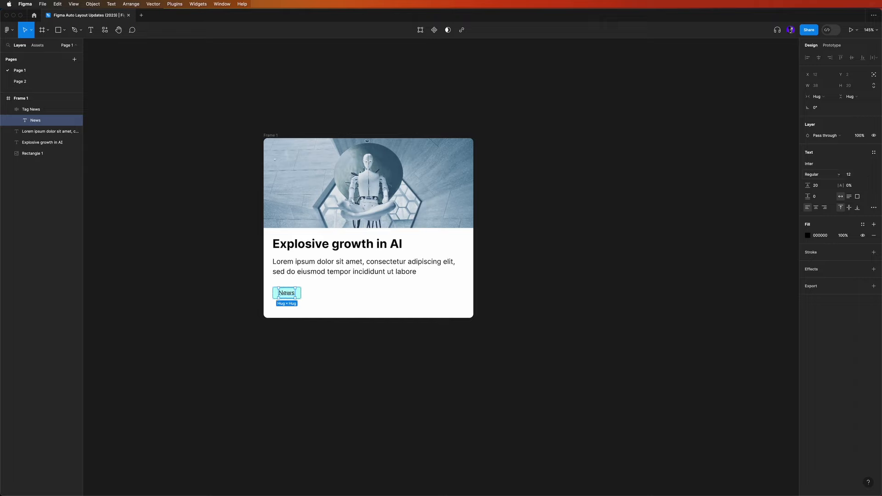
pyautogui.click(286, 361)
# Duplicate the News tag 8 px to its right and change the copy's text to "Artificial Intelligence".
pyautogui.click(291, 299)
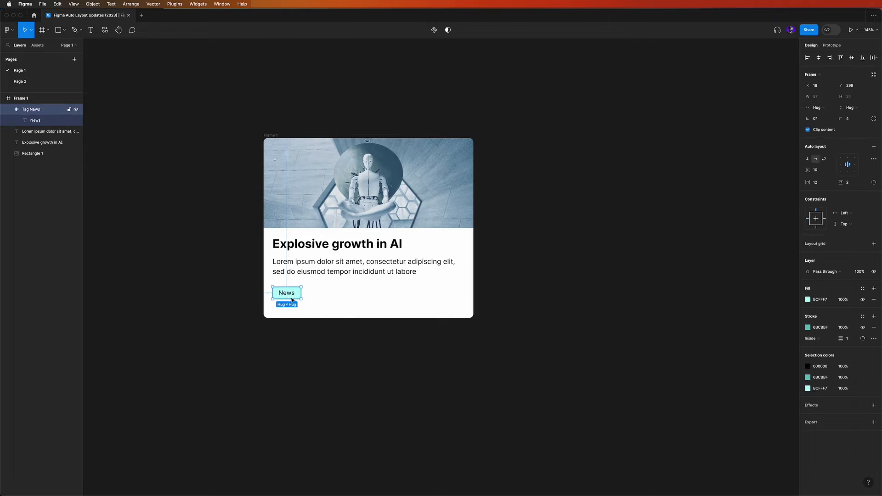
pyautogui.keyDown('alt'); pyautogui.moveTo(289, 297); pyautogui.dragTo(319, 292); pyautogui.keyUp('alt')
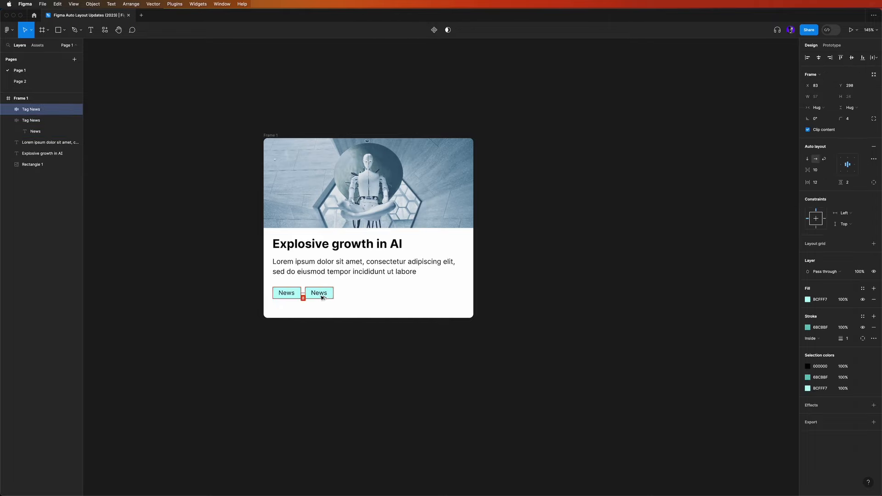
pyautogui.doubleClick(320, 294)
pyautogui.write('Artificial In')
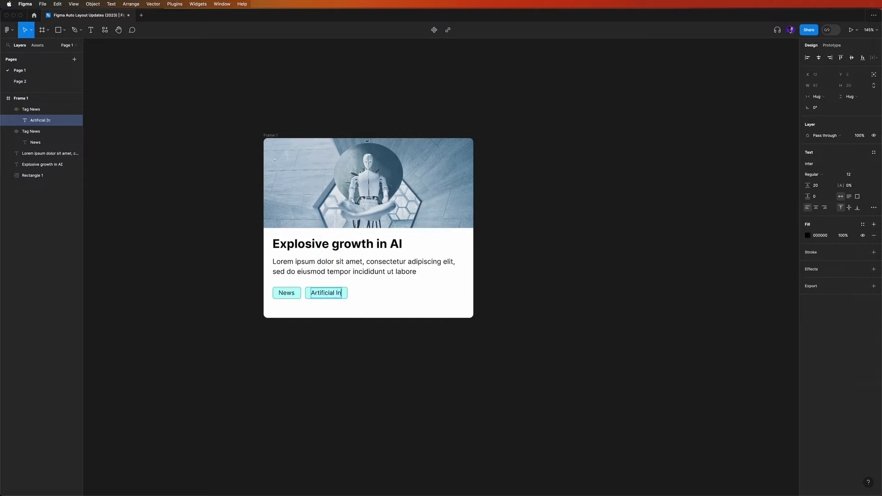
pyautogui.write('telligence')
pyautogui.press('Escape')
pyautogui.press('Escape')
# Duplicate the Artificial Intelligence tag at the same spacing and change the copy's text to "Technology".
pyautogui.press('super+d')
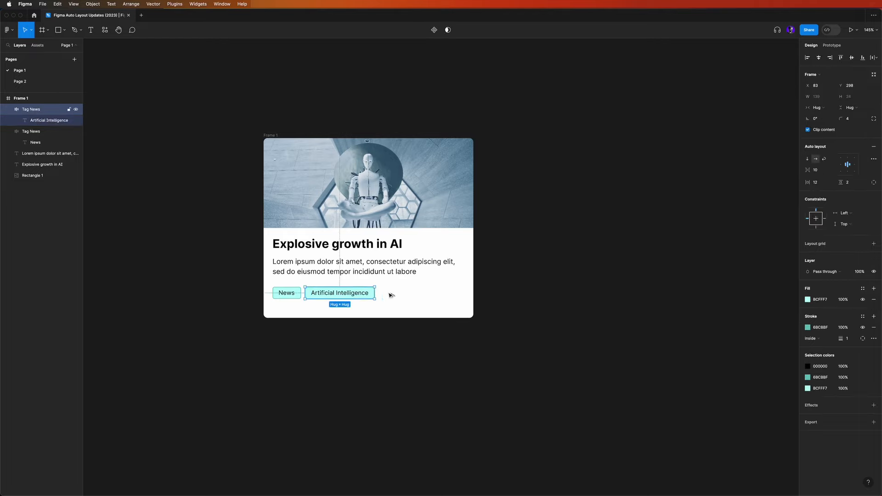
pyautogui.doubleClick(404, 294)
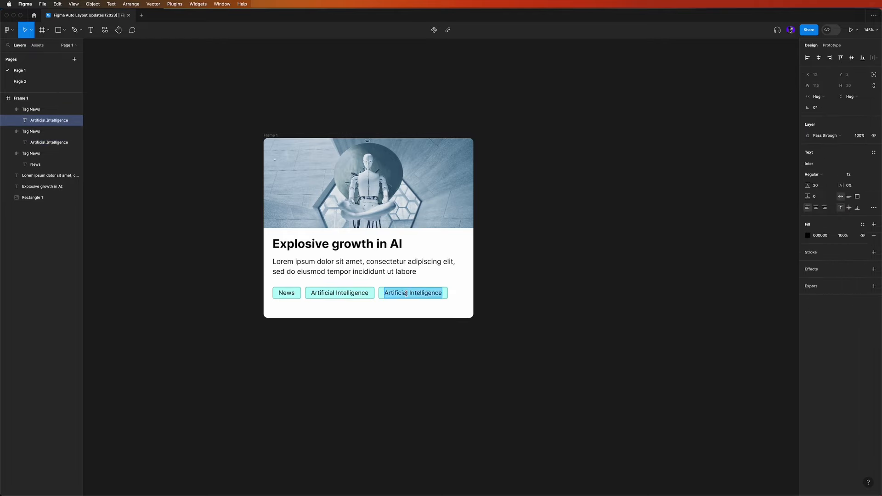
pyautogui.write('Technology')
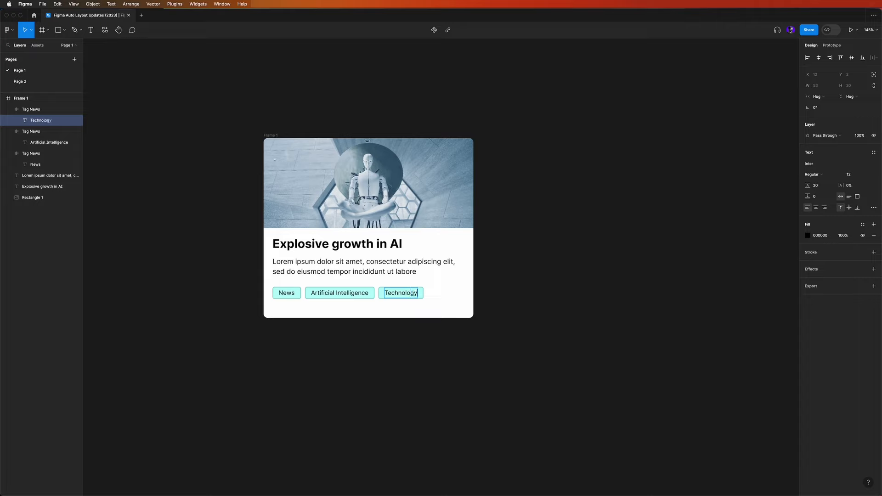
pyautogui.press('Escape')
pyautogui.press('Escape')
# Duplicate the Technology tag at the same spacing and change the copy's text to "Robots".
pyautogui.press('super+d')
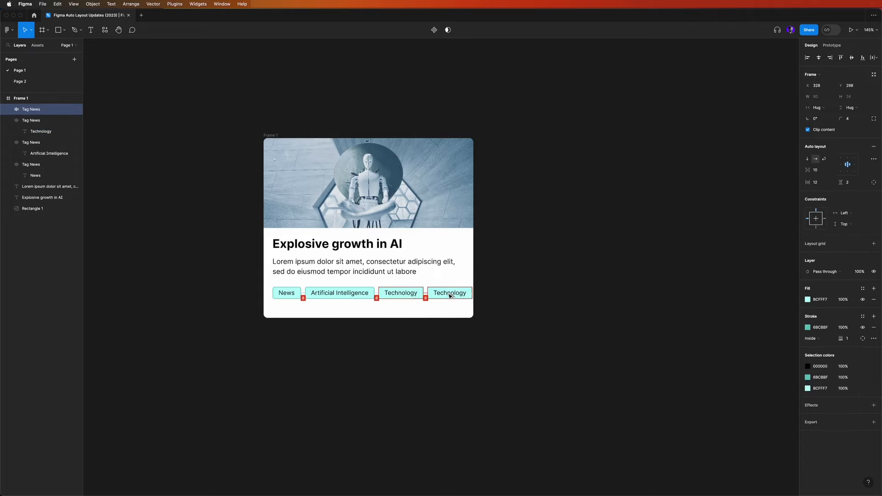
pyautogui.doubleClick(449, 294)
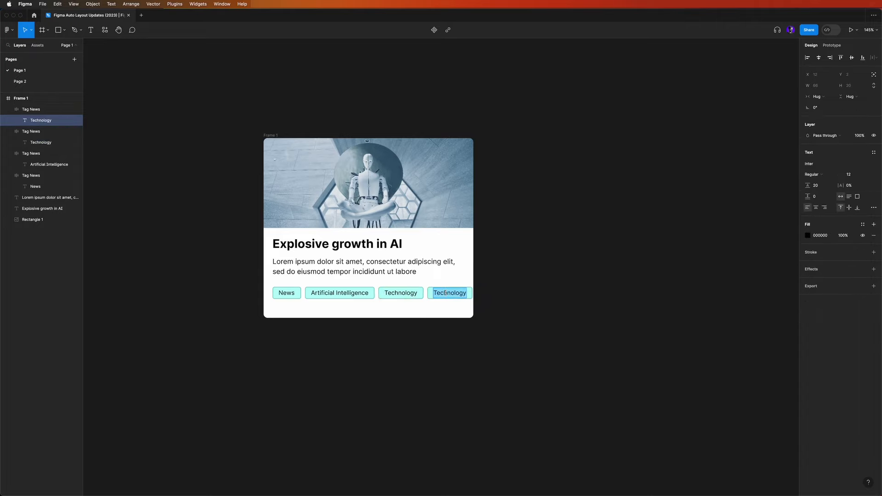
pyautogui.write('Robots')
pyautogui.press('Escape')
pyautogui.press('Escape')
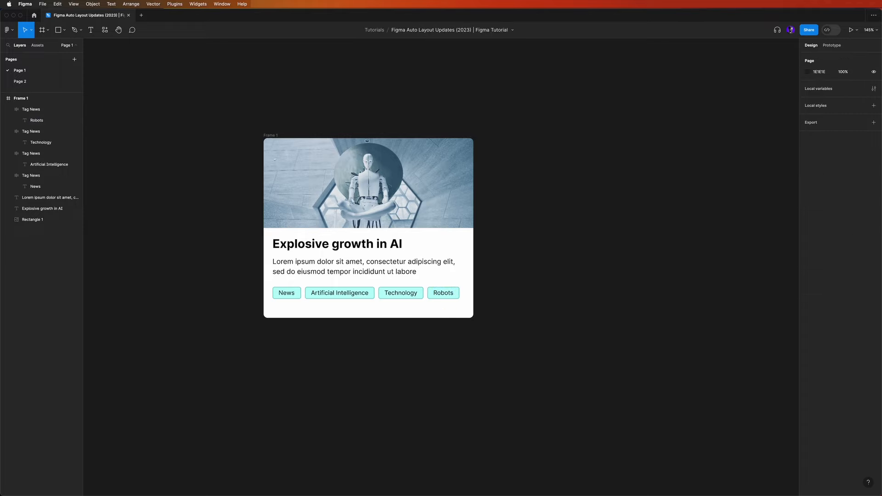
pyautogui.click(553, 295)
# Collapse the four Tag News layers in the layer list.
pyautogui.moveTo(514, 306); pyautogui.dragTo(523, 315)
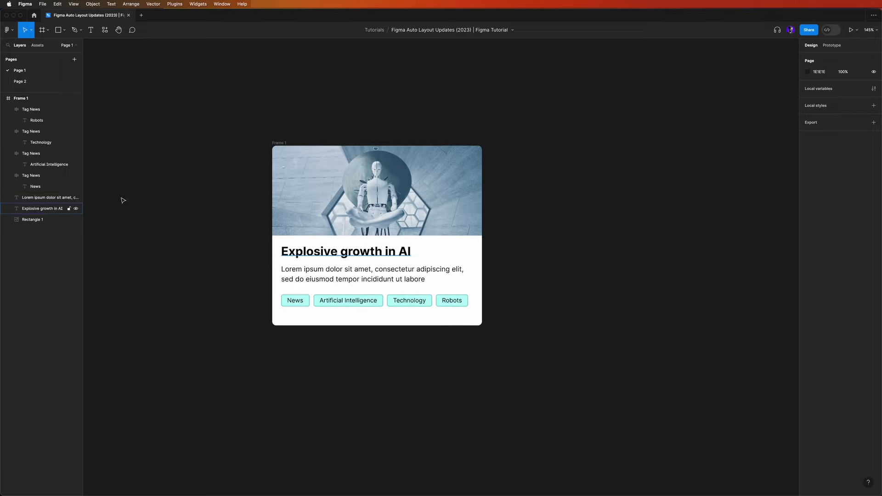
pyautogui.click(8, 109)
pyautogui.click(8, 120)
pyautogui.click(8, 131)
pyautogui.click(7, 143)
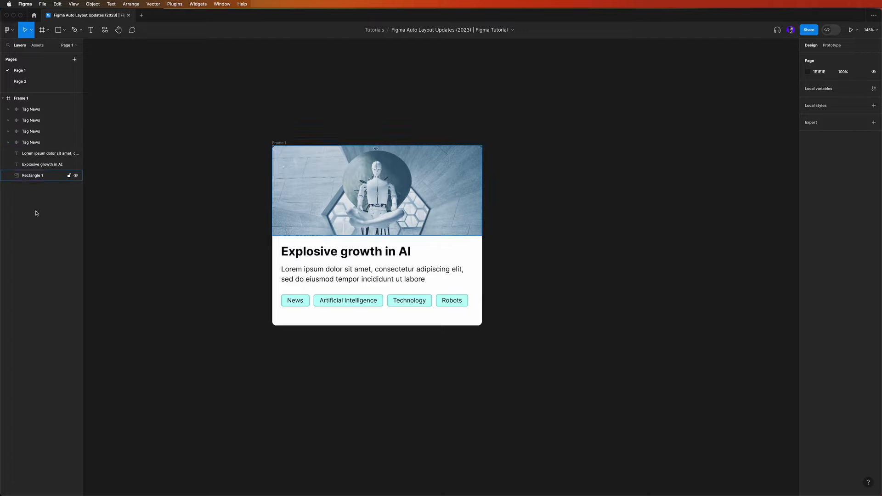
# Rename the outer frame from Frame 1 to "Card".
pyautogui.click(276, 142)
pyautogui.moveTo(482, 237); pyautogui.dragTo(421, 228)
pyautogui.doubleClick(277, 143)
pyautogui.write('Card')
pyautogui.press('Return')
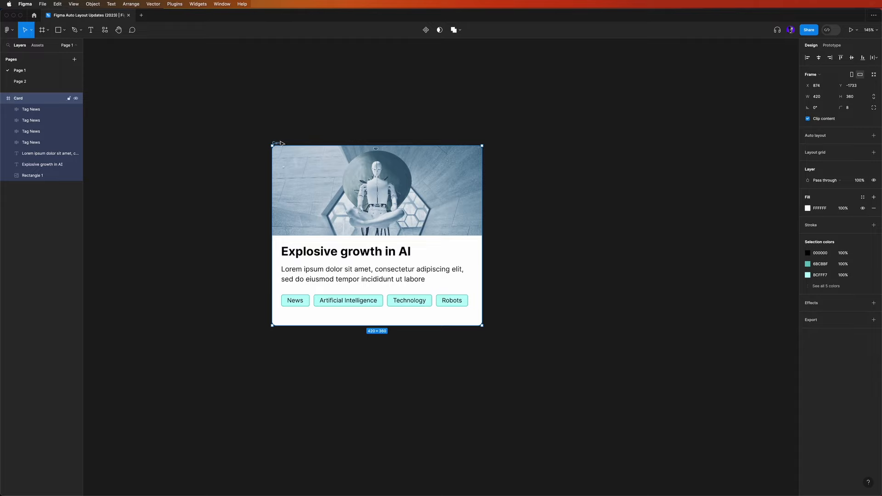
pyautogui.click(228, 285)
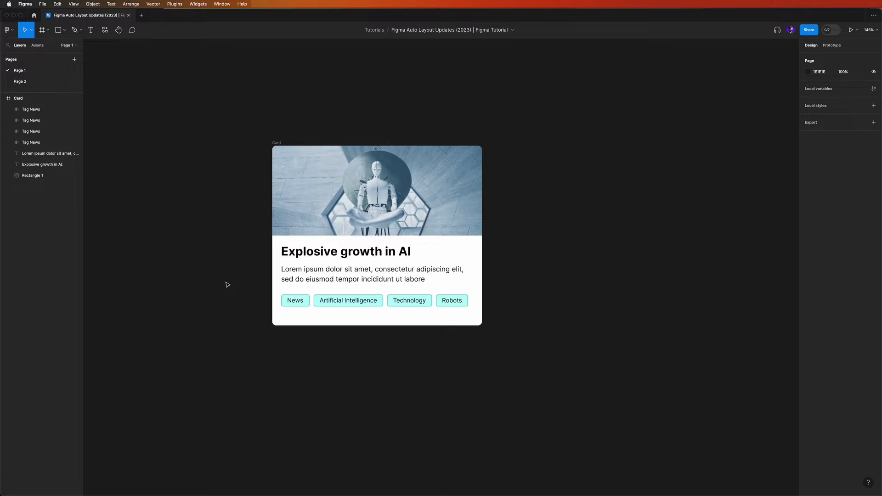
# Combine the heading and the paragraph below it in a vertical auto layout frame.
pyautogui.scroll(1, 235, 287)
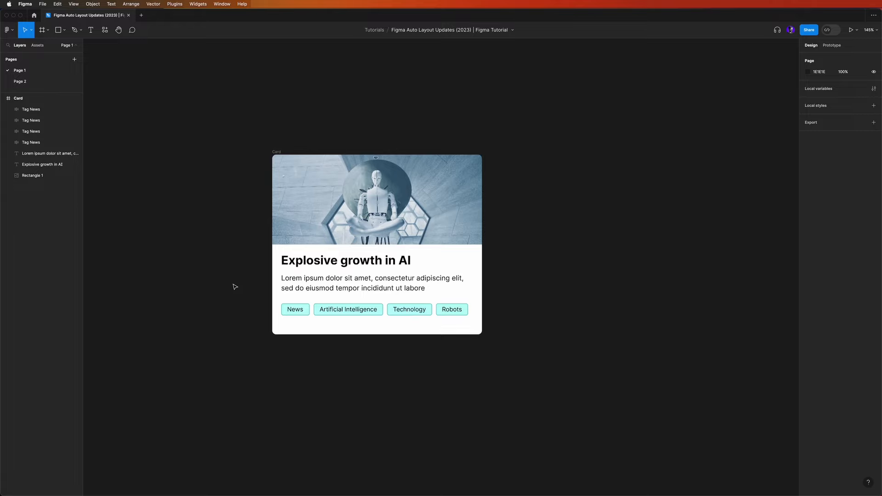
pyautogui.click(324, 263)
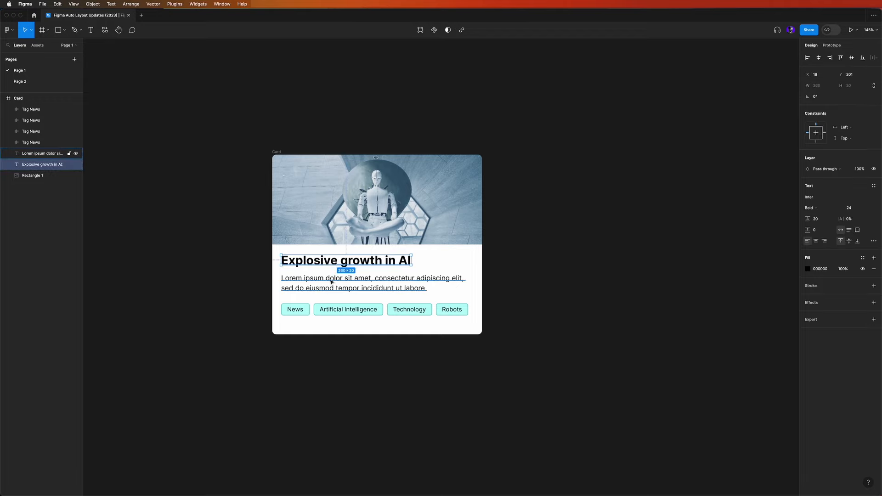
pyautogui.keyDown('shift'); pyautogui.click(331, 281); pyautogui.keyUp('shift')
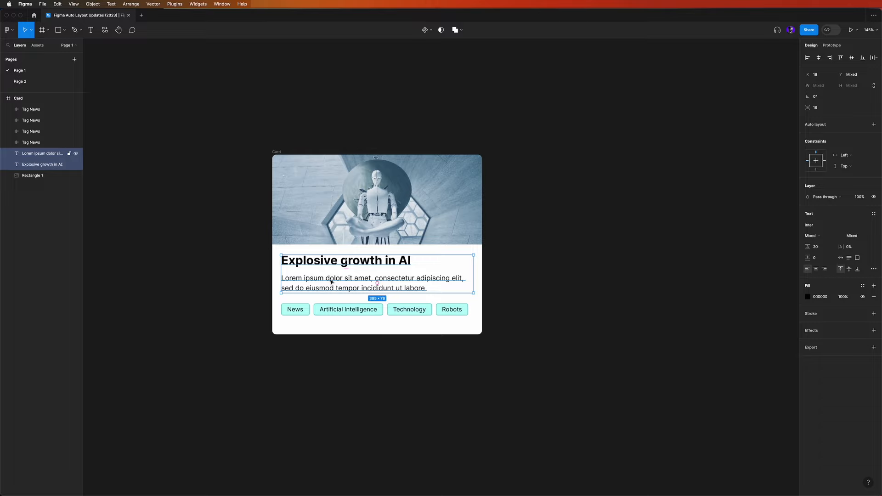
pyautogui.hotkey('shift', 'a')
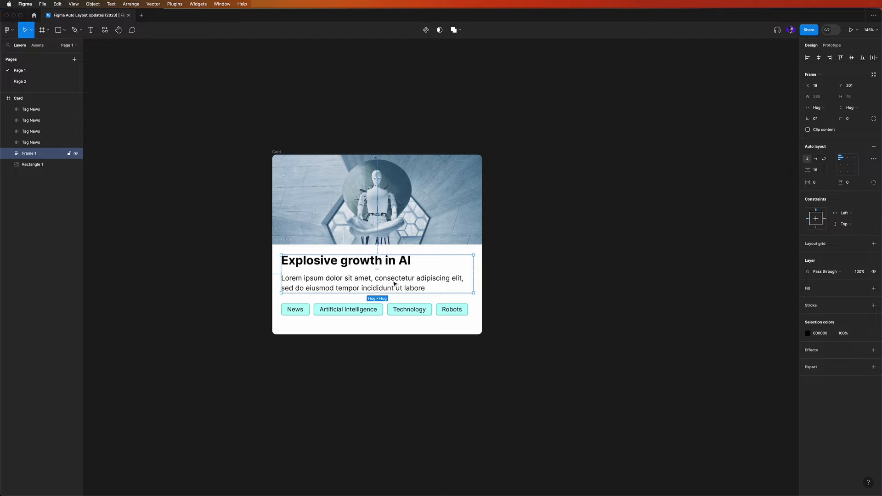
pyautogui.click(390, 386)
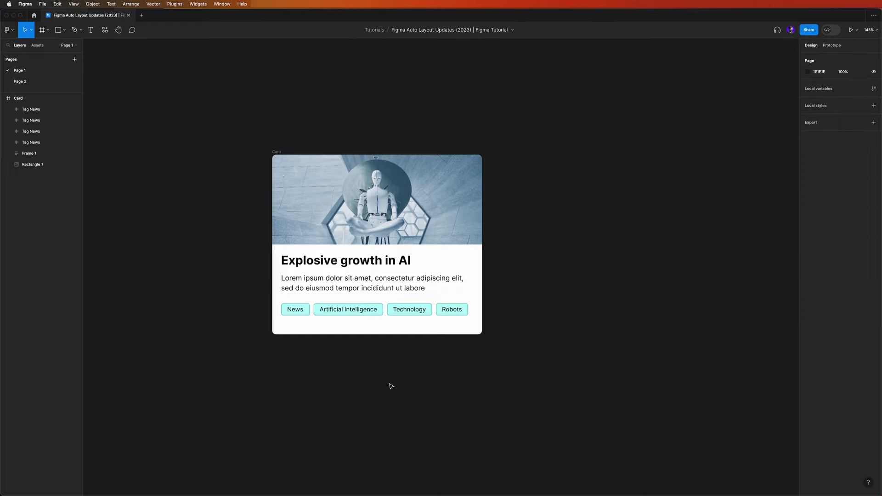
# Set the vertical gap between heading and paragraph in their auto layout frame to 8.
pyautogui.click(405, 277)
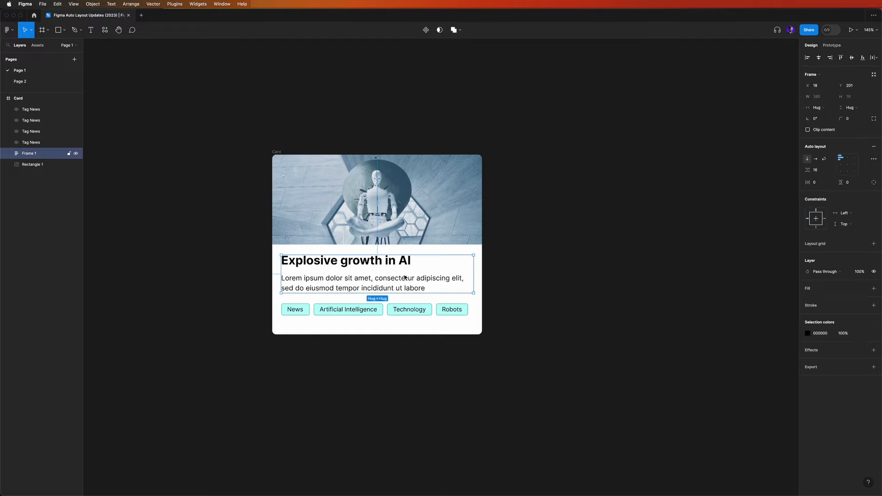
pyautogui.click(818, 170)
pyautogui.write('8')
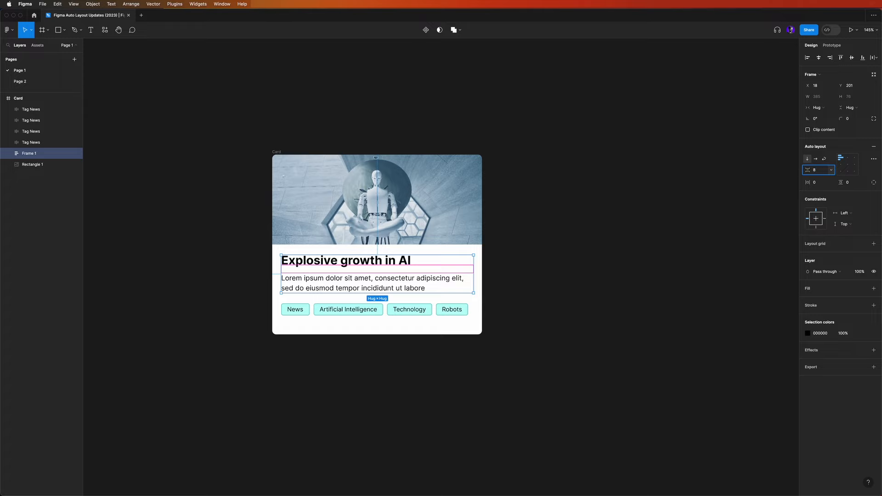
pyautogui.press('Return')
pyautogui.click(266, 370)
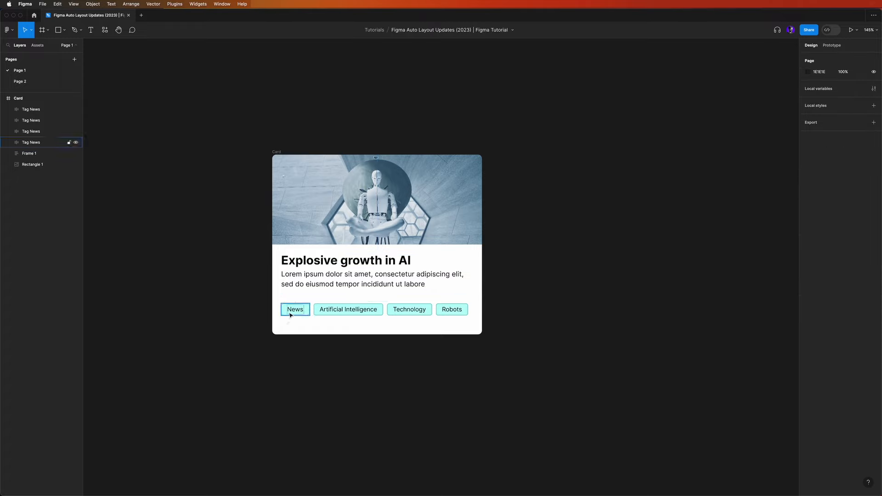
# Combine the four tags in one horizontal auto layout frame.
pyautogui.click(289, 316)
pyautogui.keyDown('shift'); pyautogui.click(374, 311); pyautogui.keyUp('shift')
pyautogui.keyDown('shift'); pyautogui.click(409, 310); pyautogui.keyUp('shift')
pyautogui.keyDown('shift'); pyautogui.click(457, 309); pyautogui.keyUp('shift')
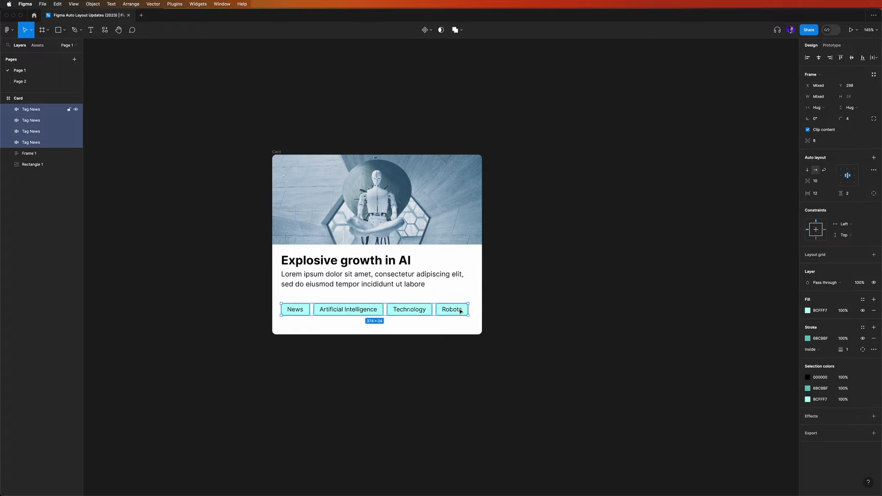
pyautogui.hotkey('shift', 'a')
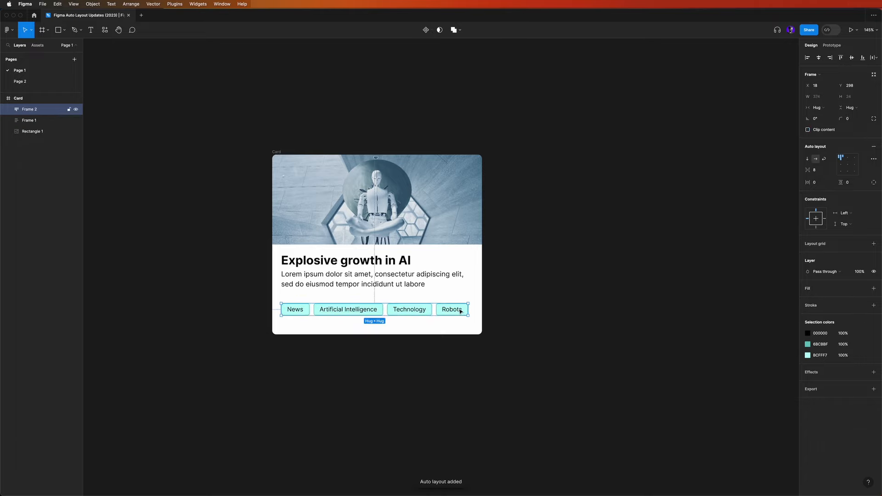
pyautogui.click(816, 159)
# Set the vertical spacing between the heading-and-paragraph frame and the tags frame to 16.
pyautogui.click(401, 268)
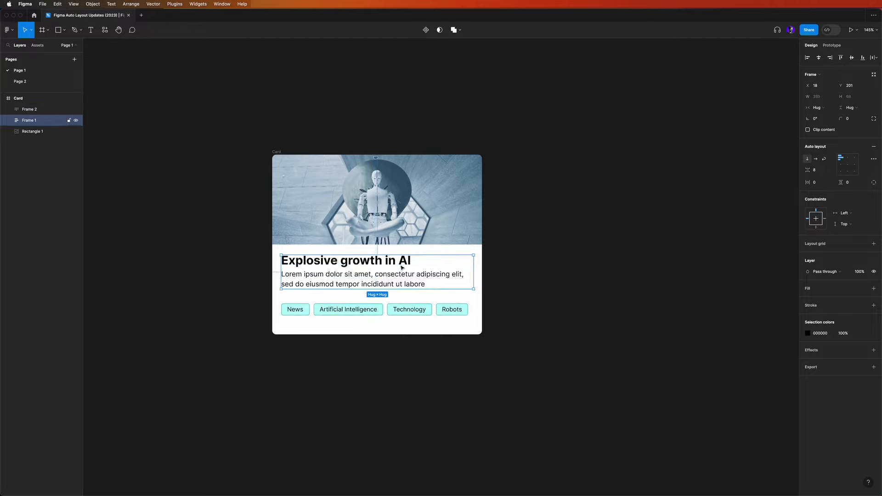
pyautogui.keyDown('shift'); pyautogui.click(402, 314); pyautogui.keyUp('shift')
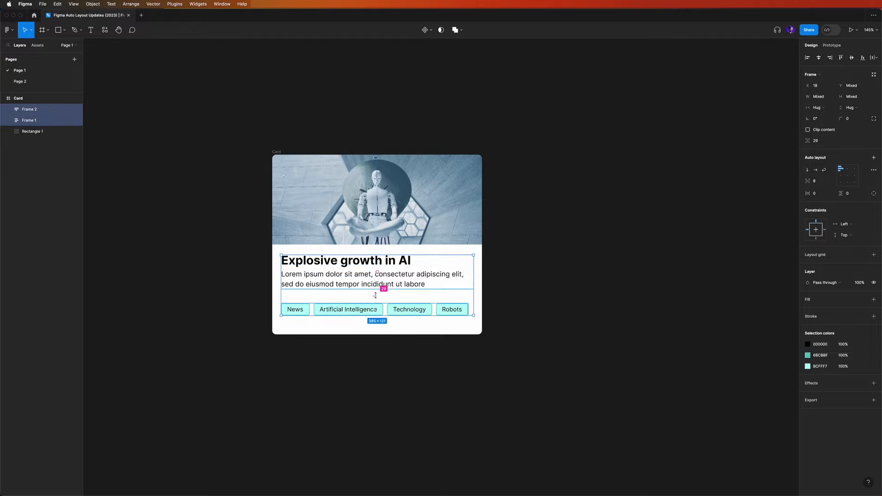
pyautogui.click(811, 140)
pyautogui.write('16')
pyautogui.press('Return')
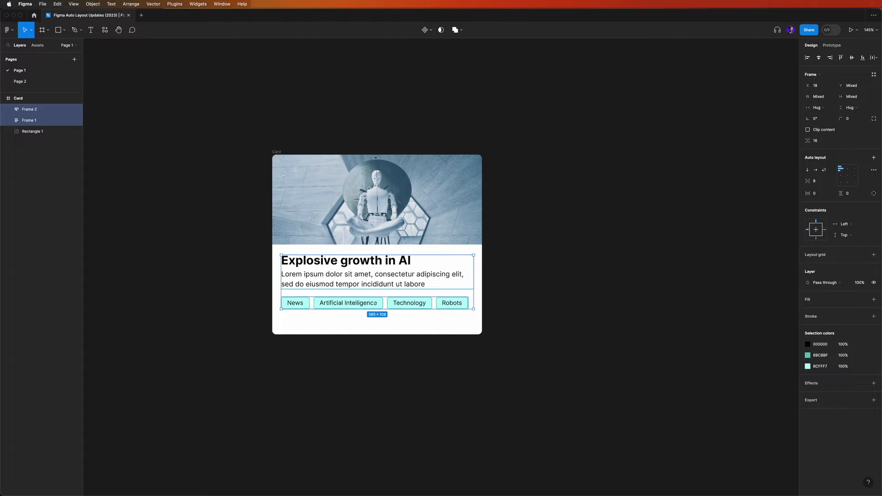
# Rename the frame holding the heading and paragraph as text-block.
pyautogui.click(552, 274)
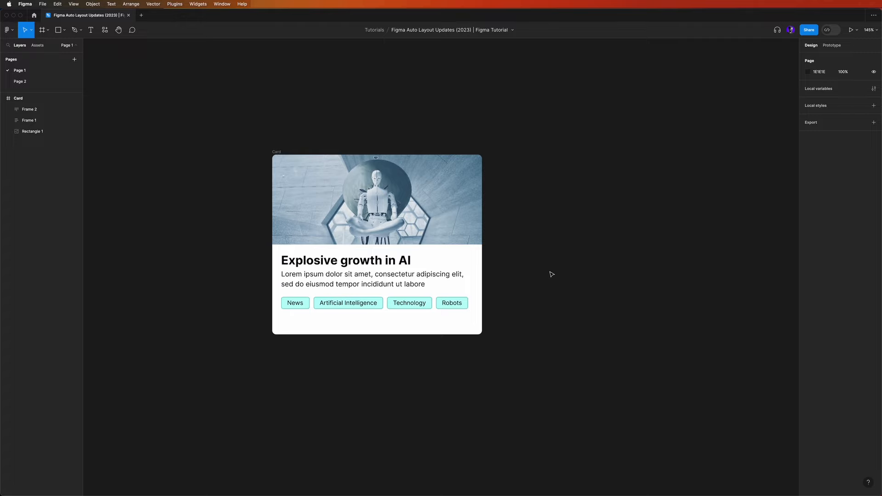
pyautogui.click(30, 120)
pyautogui.doubleClick(31, 120)
pyautogui.write('text-block')
pyautogui.press('Return')
pyautogui.click(8, 122)
# Rename the frame holding the four tags as Tags and collapse the text-block layer.
pyautogui.click(29, 109)
pyautogui.doubleClick(30, 110)
pyautogui.write('T')
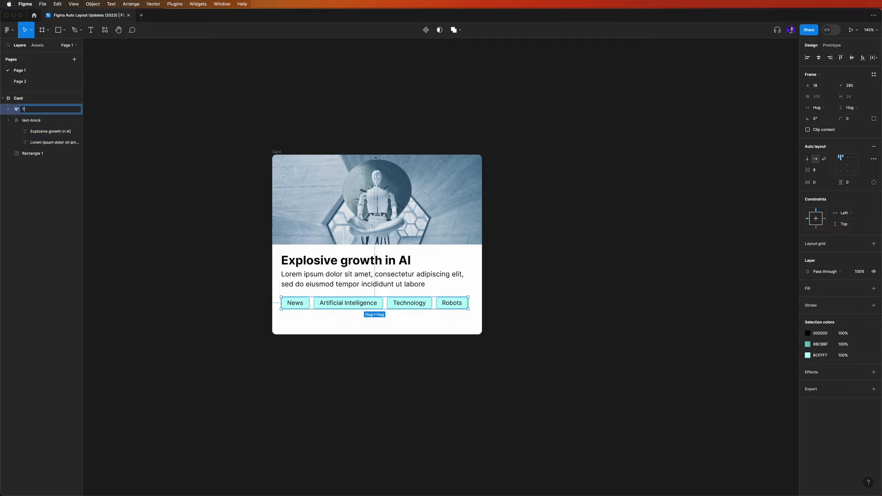
pyautogui.write('ags')
pyautogui.press('Return')
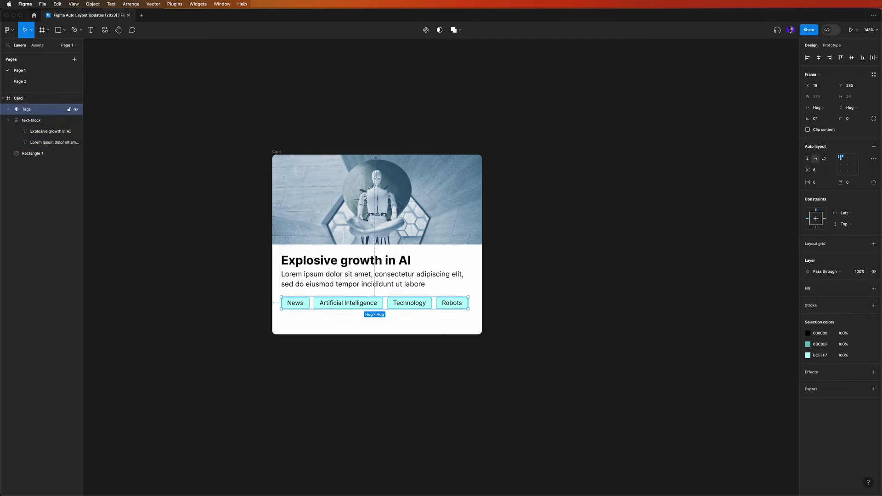
pyautogui.click(9, 120)
pyautogui.click(166, 179)
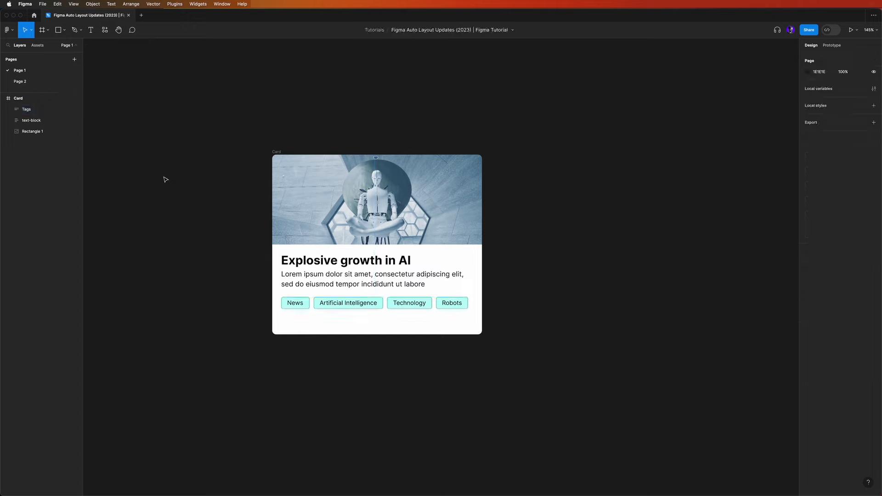
# Set the horizontal resizing of the heading "Explosive growth in AI" in text-block to Fill container.
pyautogui.click(275, 153)
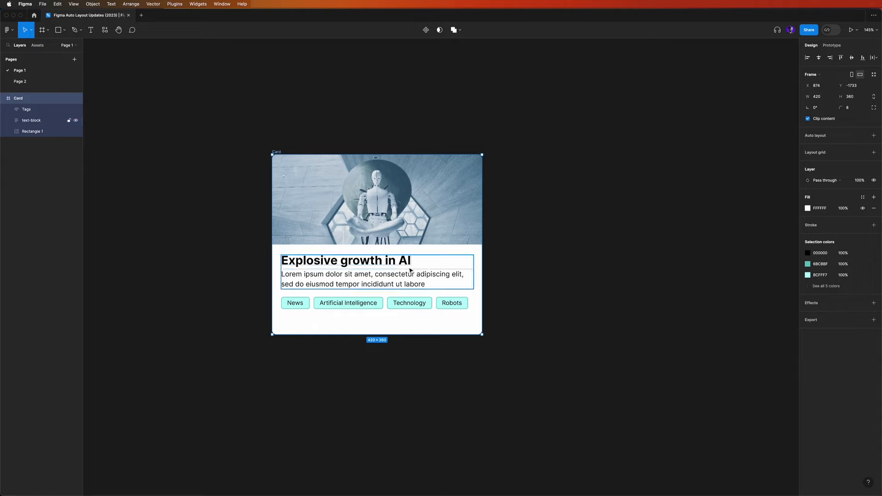
pyautogui.click(412, 271)
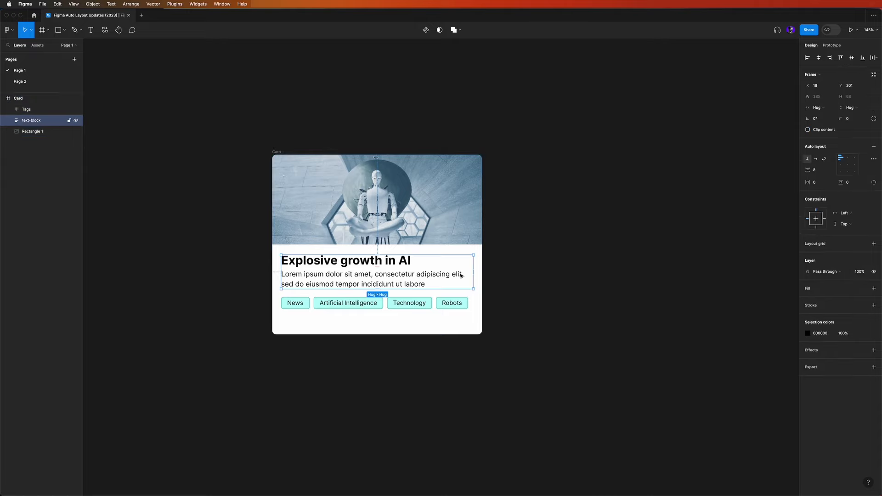
pyautogui.click(830, 109)
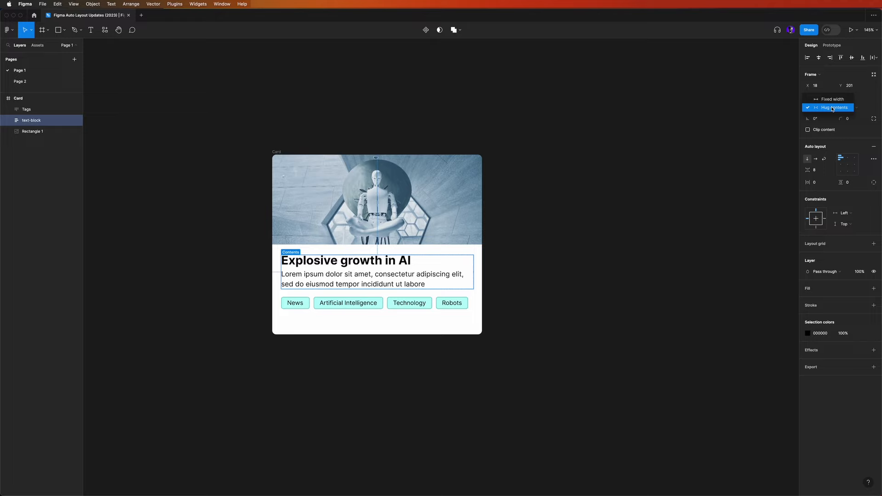
pyautogui.click(833, 109)
pyautogui.click(392, 266)
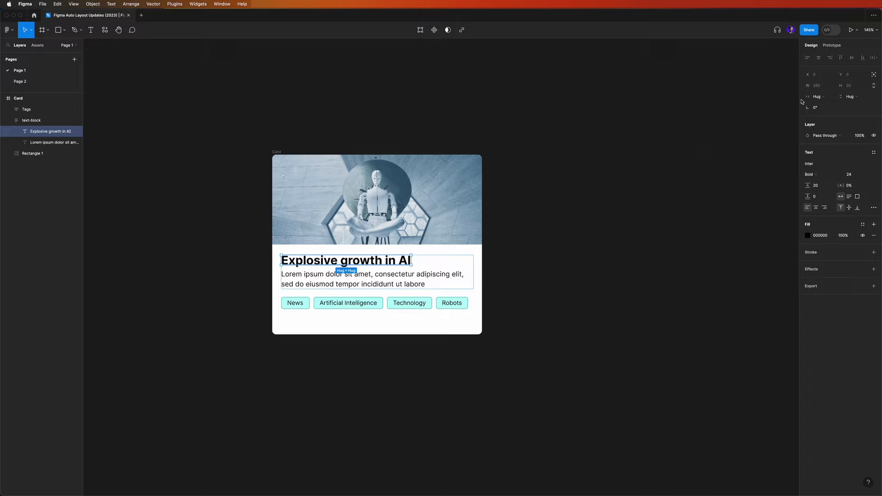
pyautogui.click(826, 96)
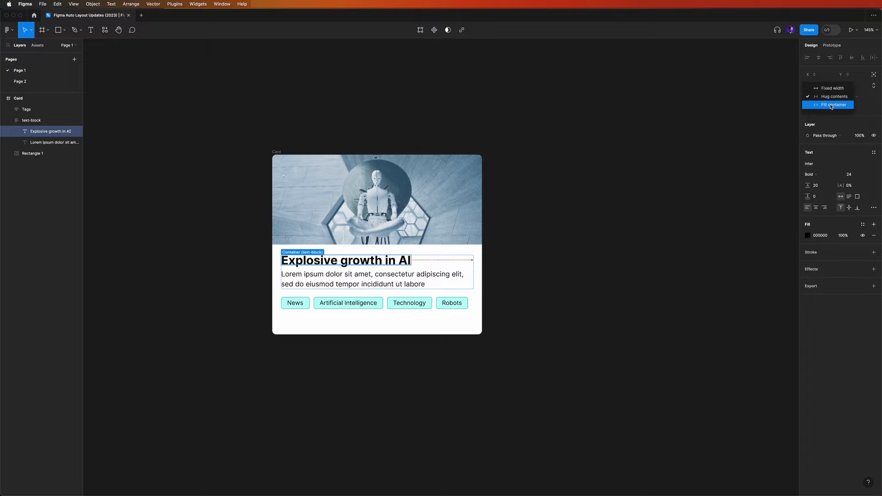
pyautogui.click(831, 105)
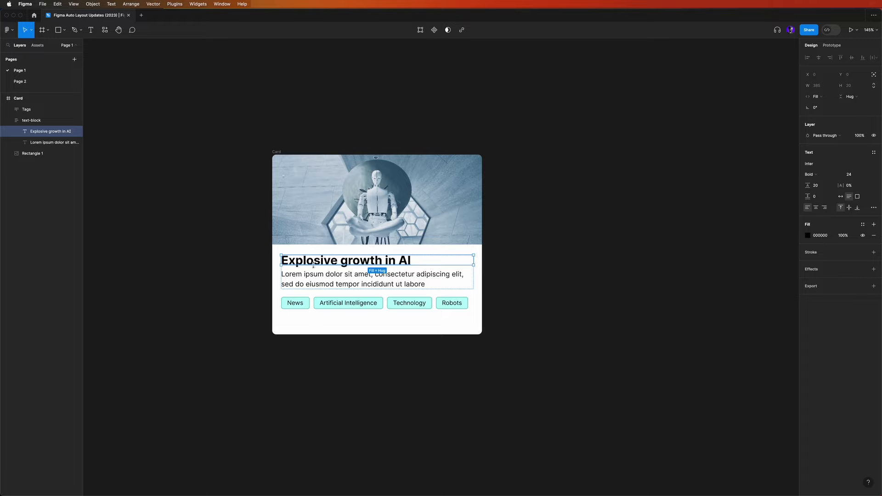
# Set the horizontal resizing of the Lorem ipsum paragraph in text-block to Fill container.
pyautogui.click(471, 277)
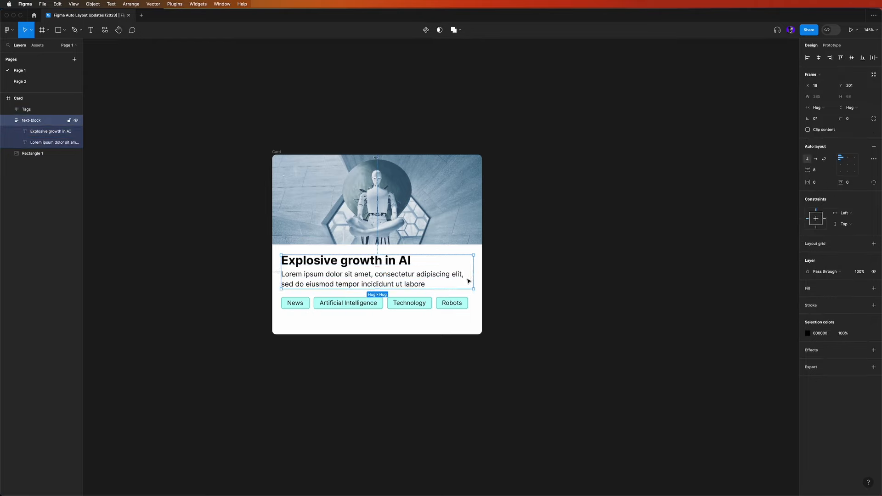
pyautogui.click(471, 277)
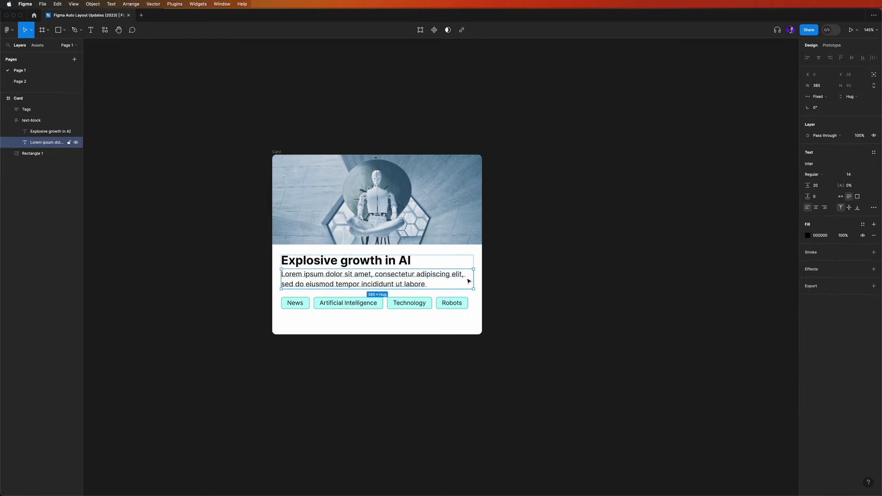
pyautogui.click(830, 98)
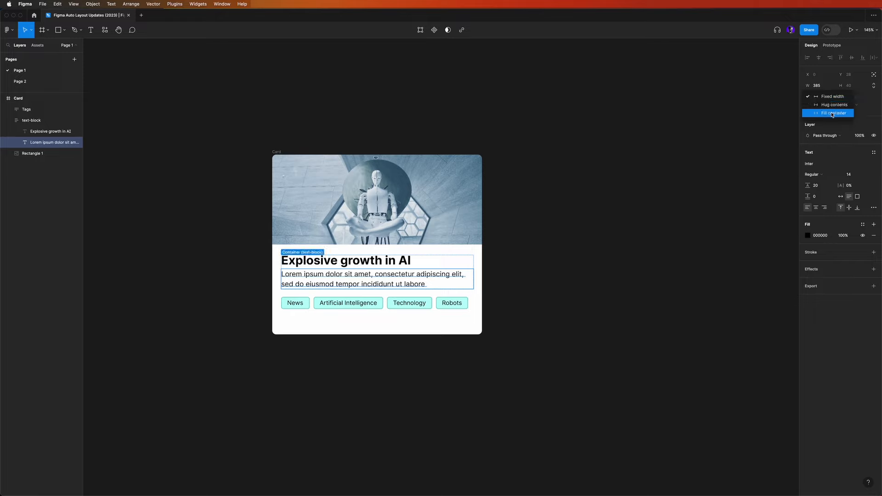
pyautogui.click(833, 113)
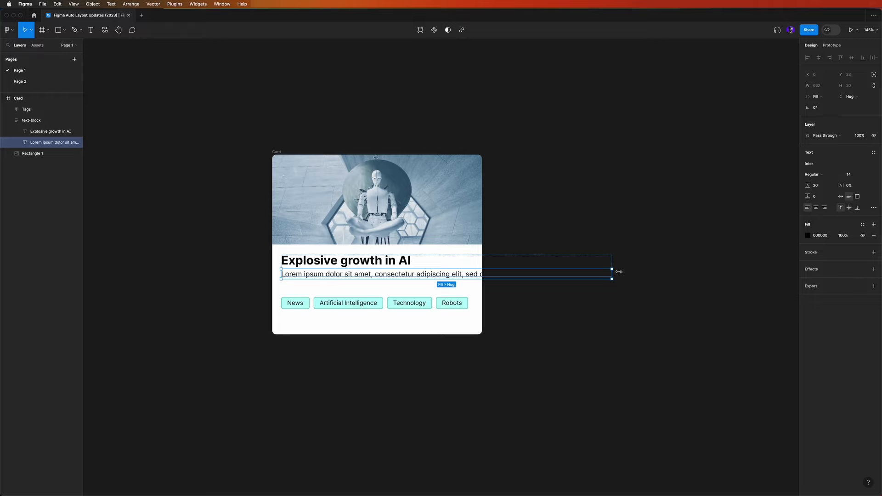
# Narrow the paragraph to a fixed width of about 390 so it fits inside the card.
pyautogui.moveTo(612, 274); pyautogui.dragTo(460, 279)
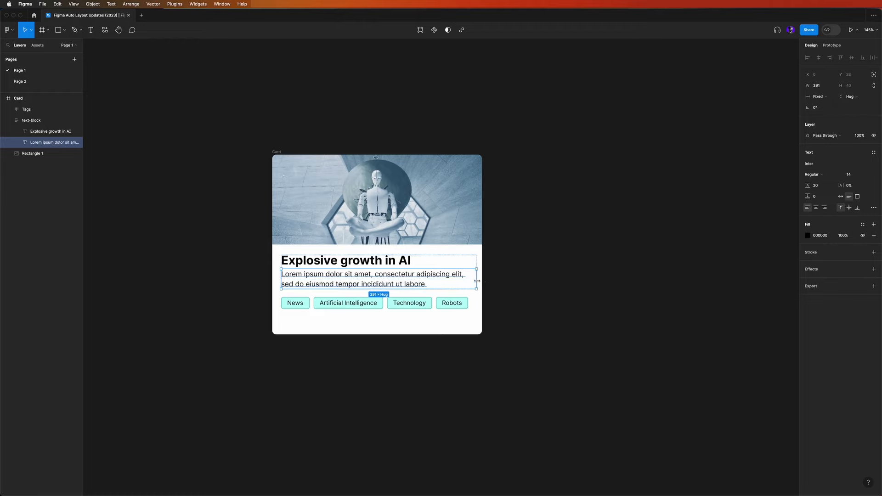
pyautogui.click(491, 300)
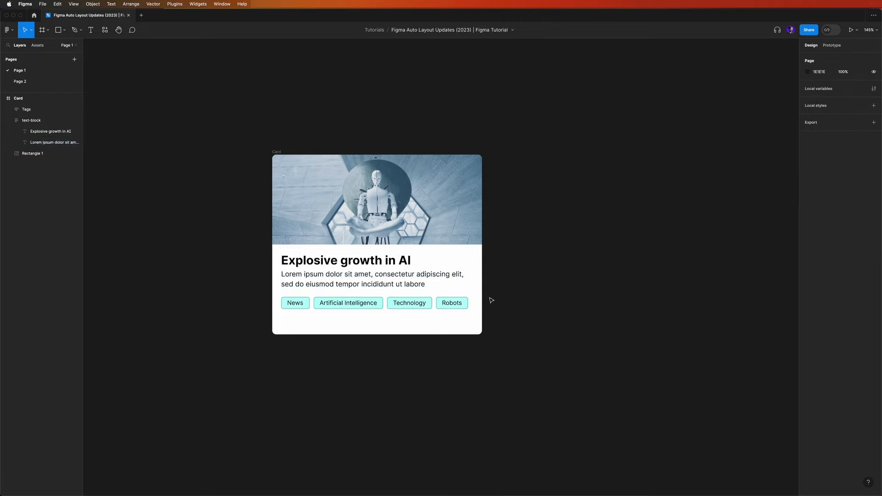
# Apply auto layout to the whole Card frame.
pyautogui.click(444, 274)
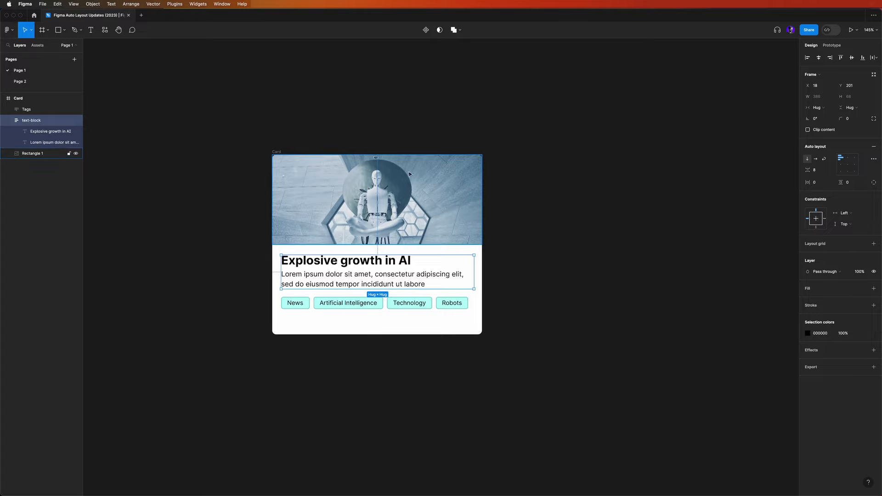
pyautogui.click(279, 152)
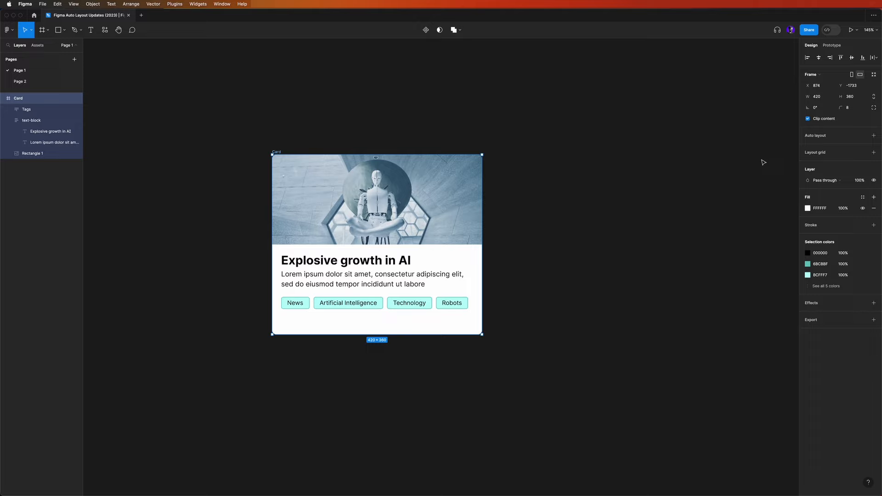
pyautogui.click(874, 135)
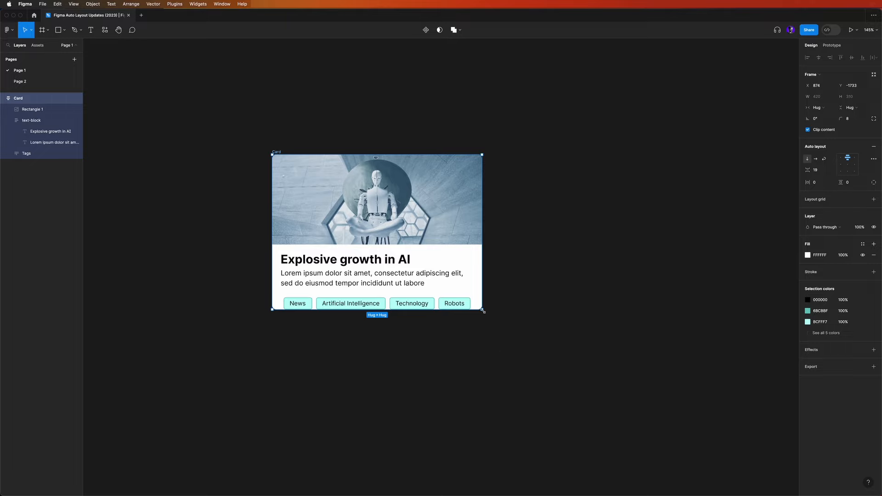
# Try enlarging the card to about 643 × 496 and undo the resize.
pyautogui.moveTo(483, 311); pyautogui.dragTo(593, 403)
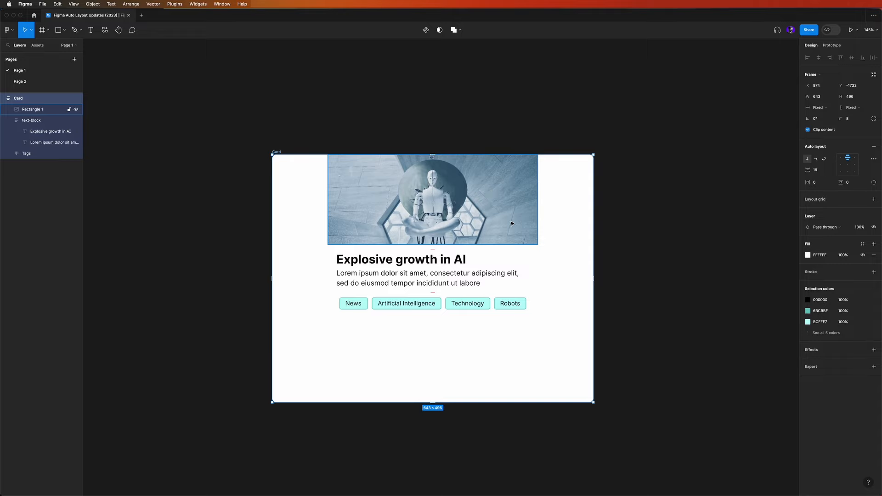
pyautogui.press('super+z')
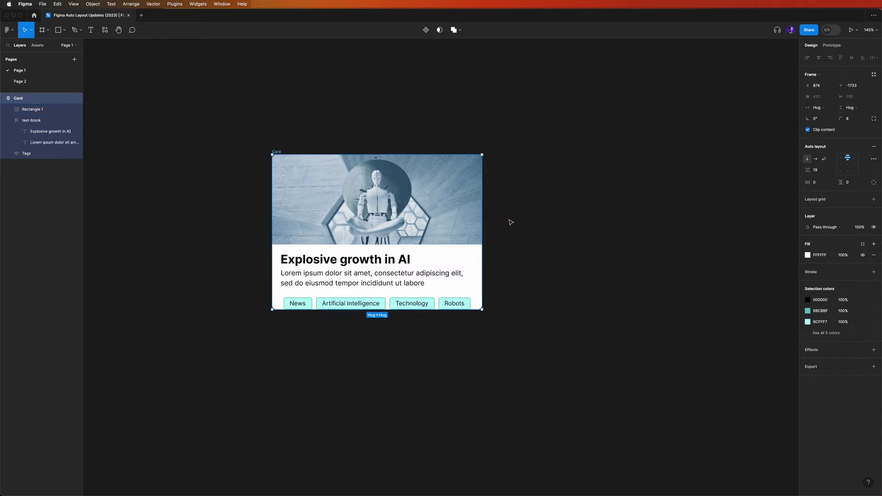
# Check the robot image's horizontal resizing options, and resize the image to about 477 × 148.
pyautogui.click(478, 222)
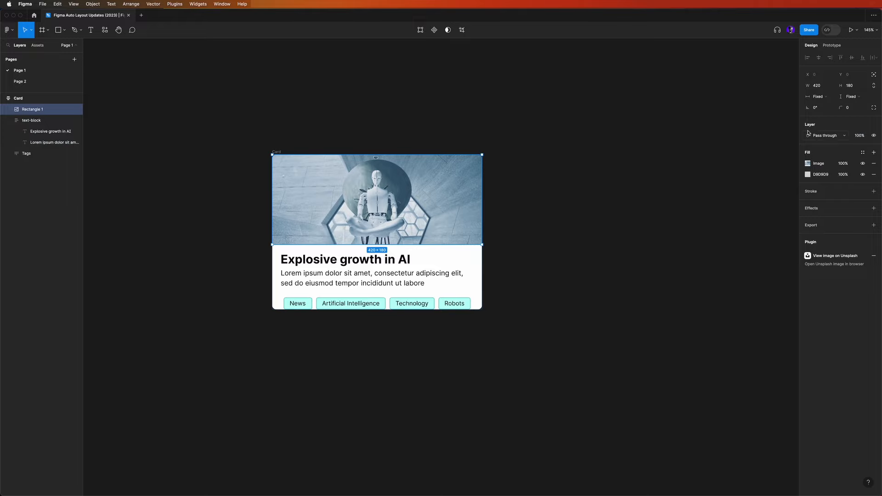
pyautogui.click(831, 97)
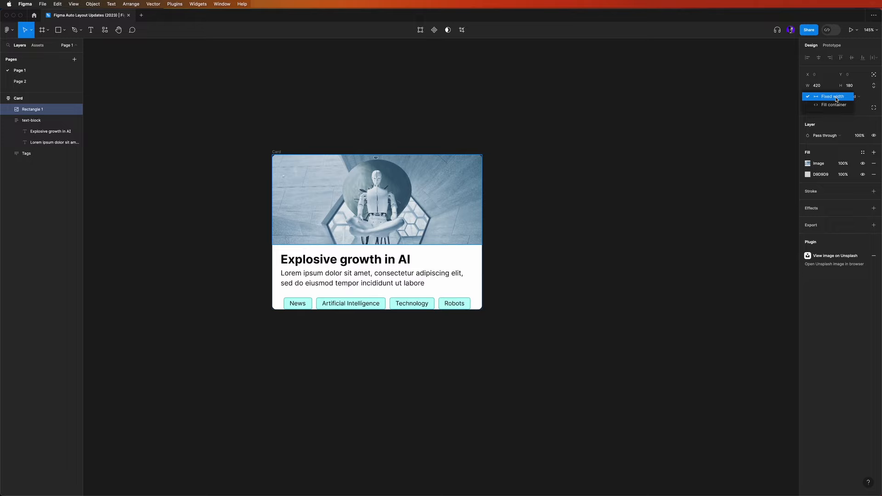
pyautogui.click(745, 124)
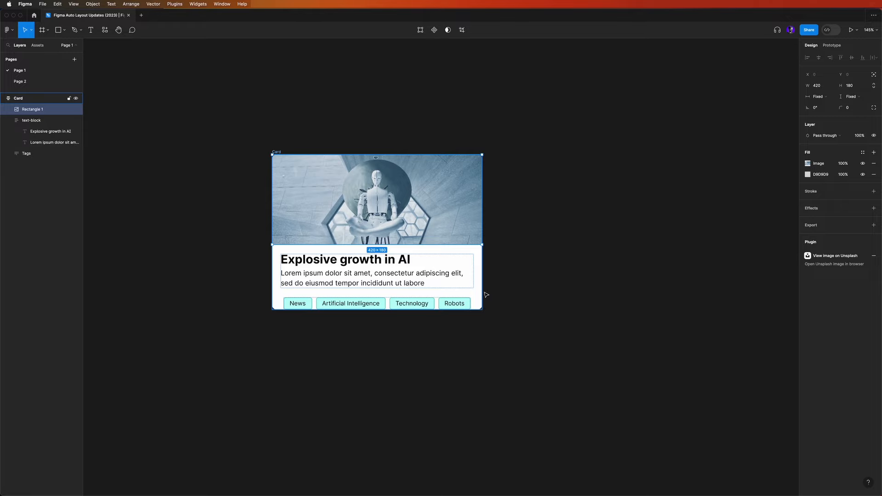
pyautogui.moveTo(482, 245); pyautogui.dragTo(510, 229)
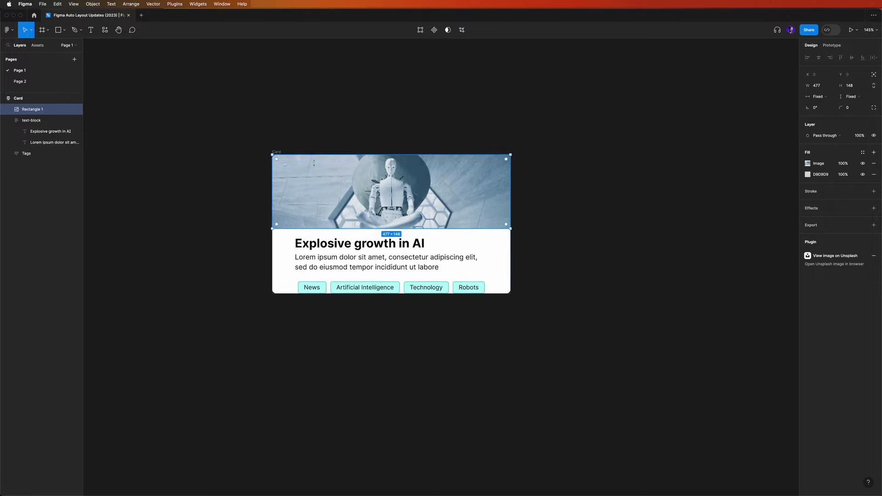
# Enlarge the card to about 627 × 513 and try top-left, middle-left and centered alignment of its contents.
pyautogui.click(277, 151)
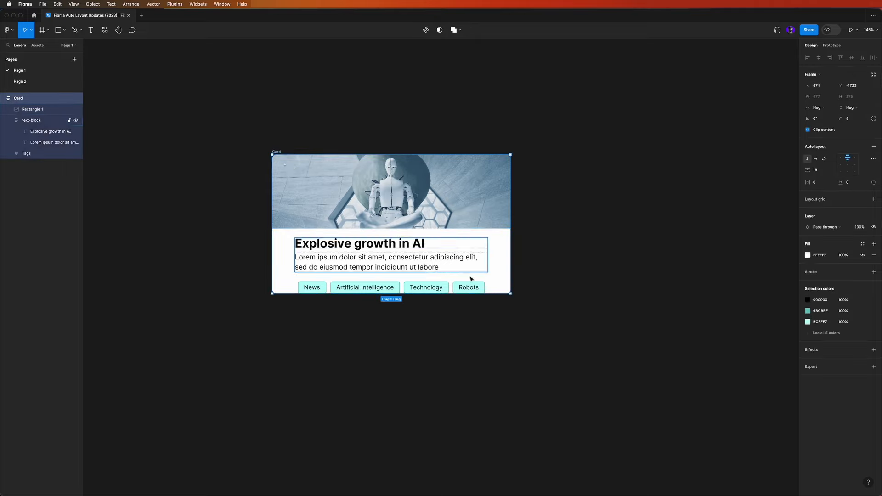
pyautogui.moveTo(512, 297); pyautogui.dragTo(585, 411)
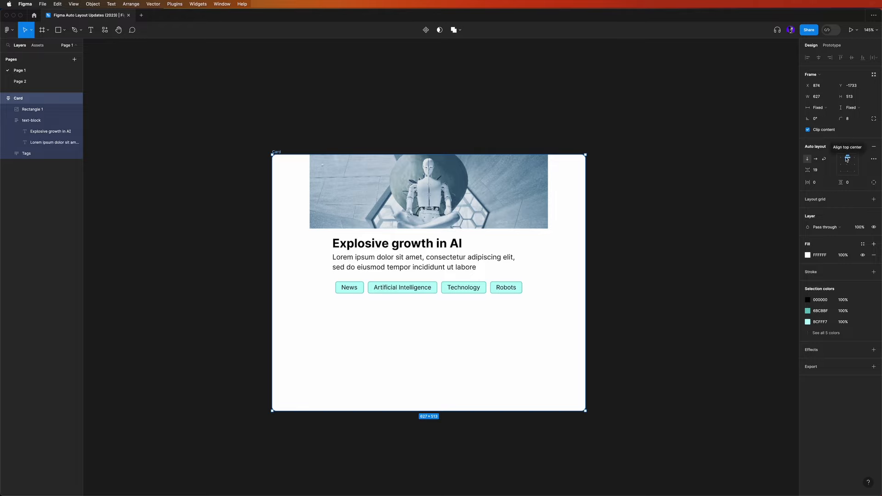
pyautogui.click(842, 159)
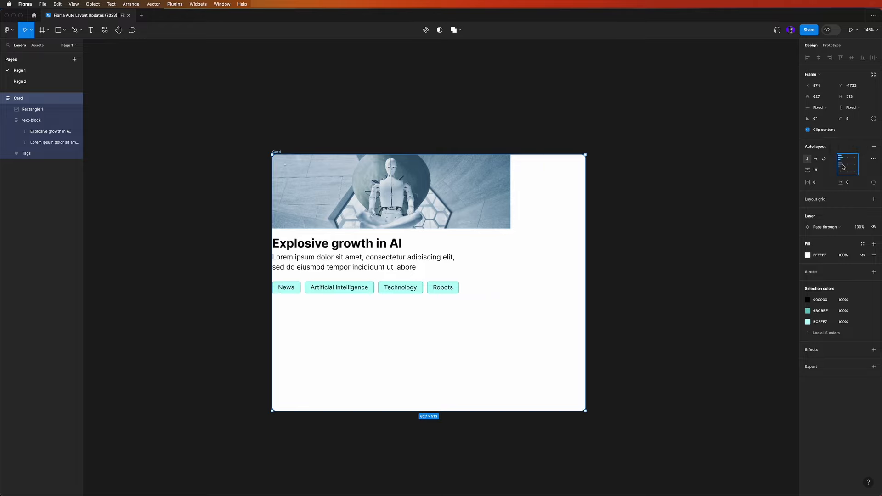
pyautogui.click(842, 165)
pyautogui.click(848, 167)
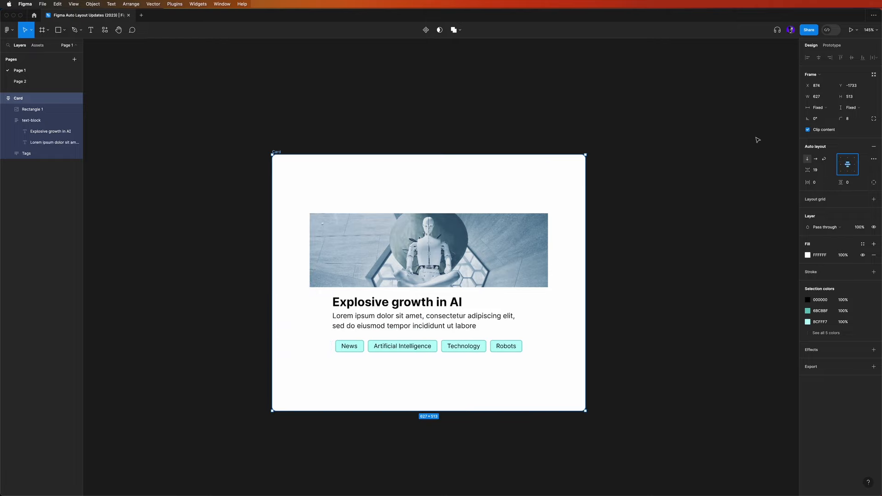
# Undo the card's alignment changes and its enlargement.
pyautogui.hotkey('alt', 'a')
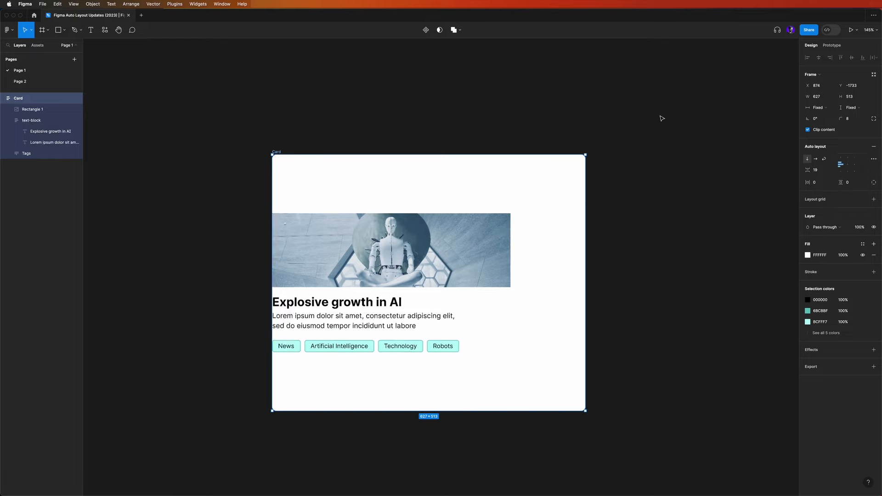
pyautogui.hotkey('alt', 'w')
pyautogui.hotkey('alt', 'h')
pyautogui.press('super+alt+shift+r')
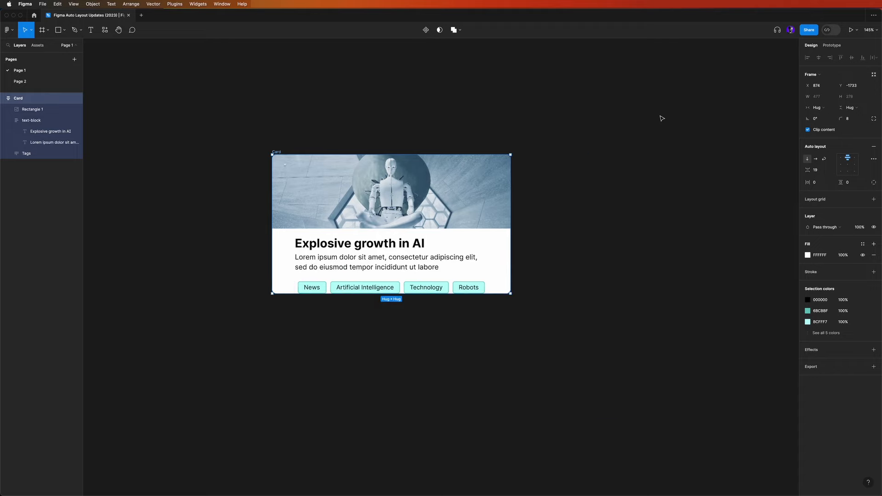
# Try narrowing the card to about 465 wide and undo the resize.
pyautogui.click(597, 211)
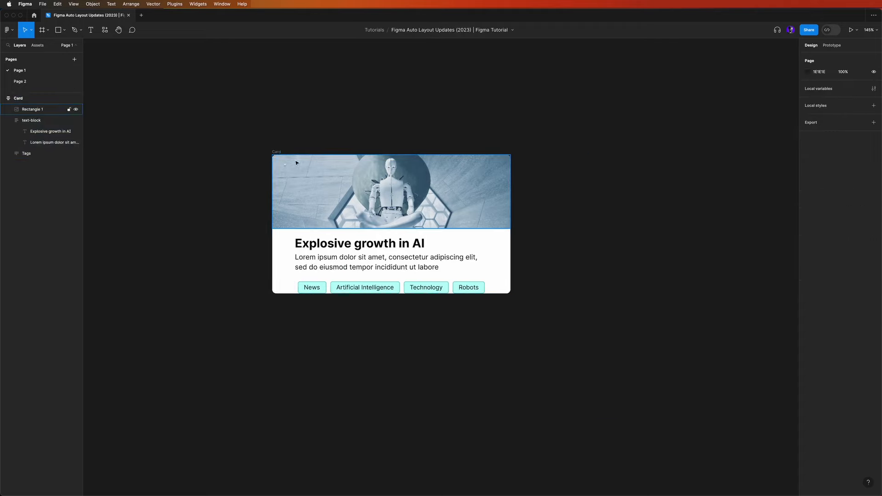
pyautogui.click(277, 152)
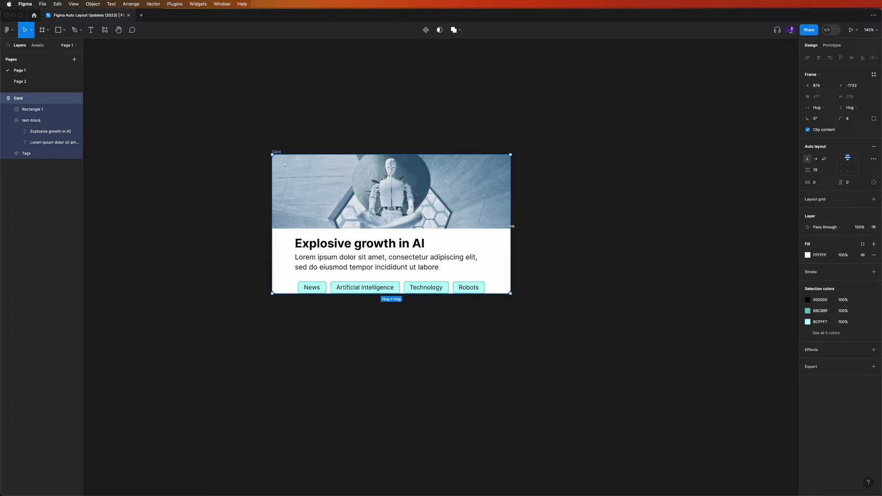
pyautogui.moveTo(511, 228)
pyautogui.mouseDown()
pyautogui.moveTo(545, 228)
pyautogui.moveTo(479, 230)
pyautogui.moveTo(504, 233)
pyautogui.mouseUp()
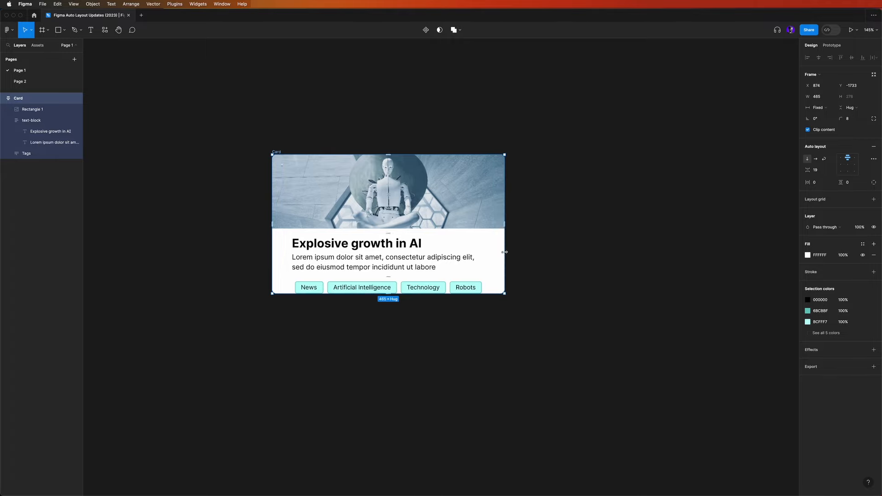
pyautogui.press('super+z')
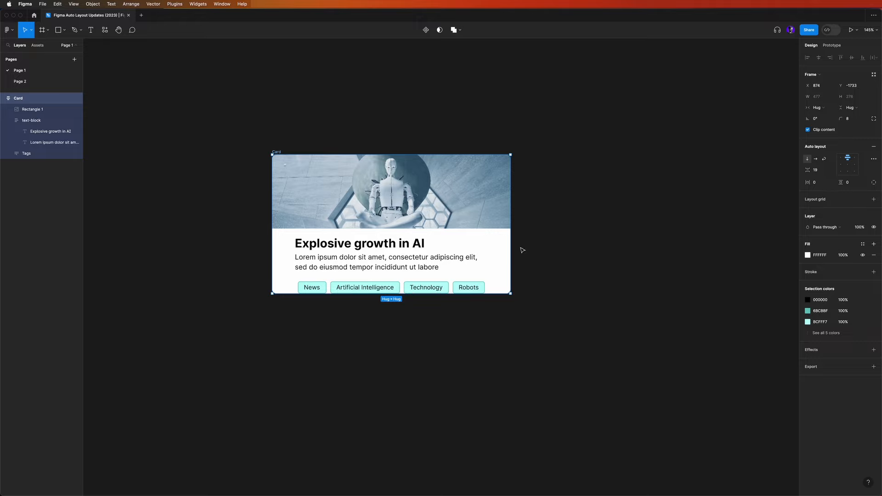
# Narrow the card to about 432 wide and set the text block's width to Fill container.
pyautogui.moveTo(511, 237); pyautogui.dragTo(488, 237)
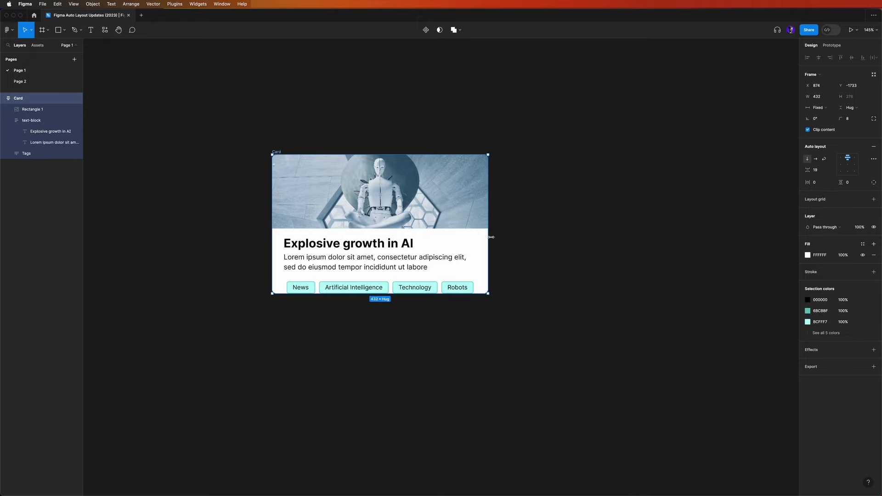
pyautogui.click(376, 254)
pyautogui.click(833, 110)
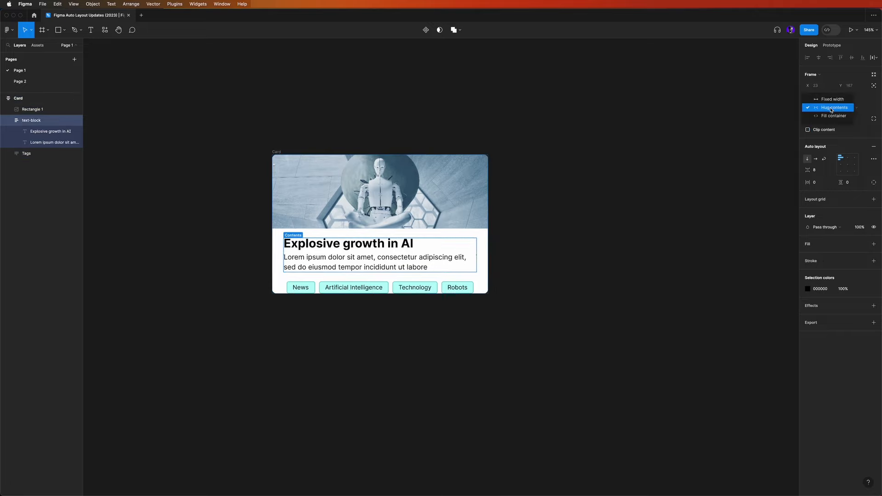
pyautogui.click(828, 118)
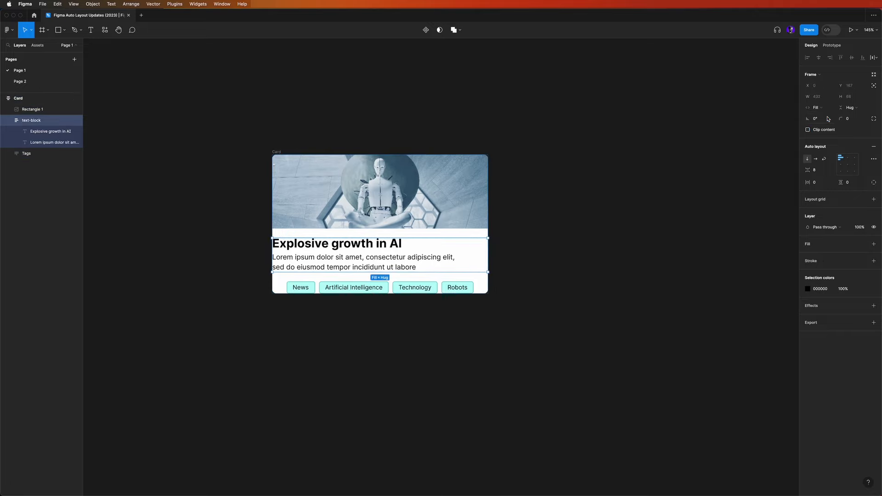
# Give the text block 12 horizontal and 12 vertical padding.
pyautogui.click(818, 184)
pyautogui.write('12')
pyautogui.click(849, 183)
pyautogui.write('12')
pyautogui.press('Tab')
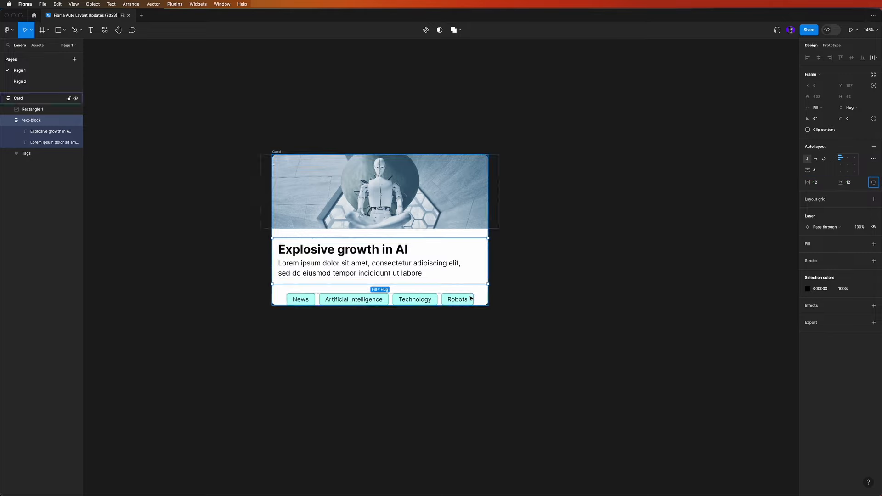
# Set the Tags frame's width to Fill container and its horizontal and vertical padding to 12.
pyautogui.click(472, 295)
pyautogui.click(822, 109)
pyautogui.click(826, 117)
pyautogui.click(819, 184)
pyautogui.write('12')
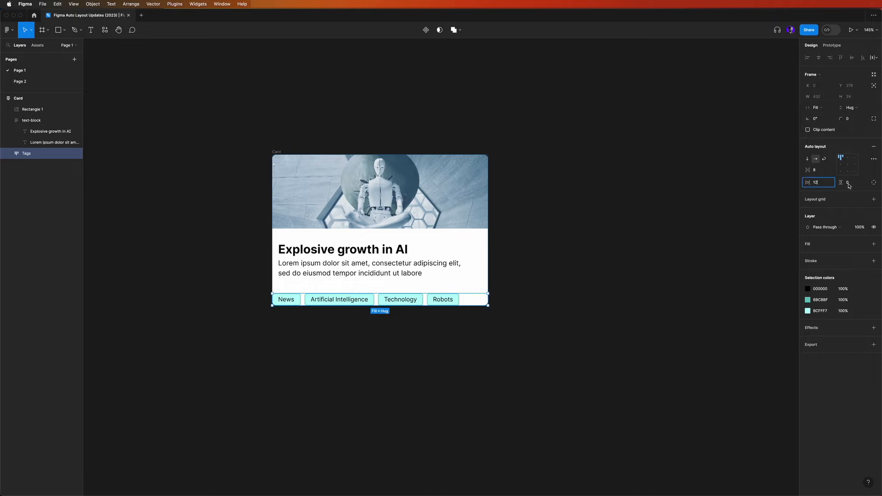
pyautogui.press('Tab')
pyautogui.write('12')
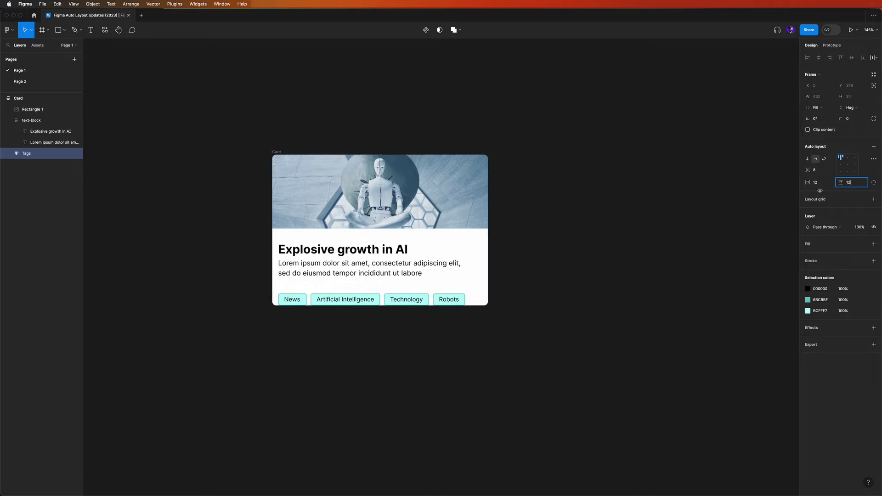
# Set the robot image and the lorem ipsum paragraph to fill their containers' width.
pyautogui.click(411, 201)
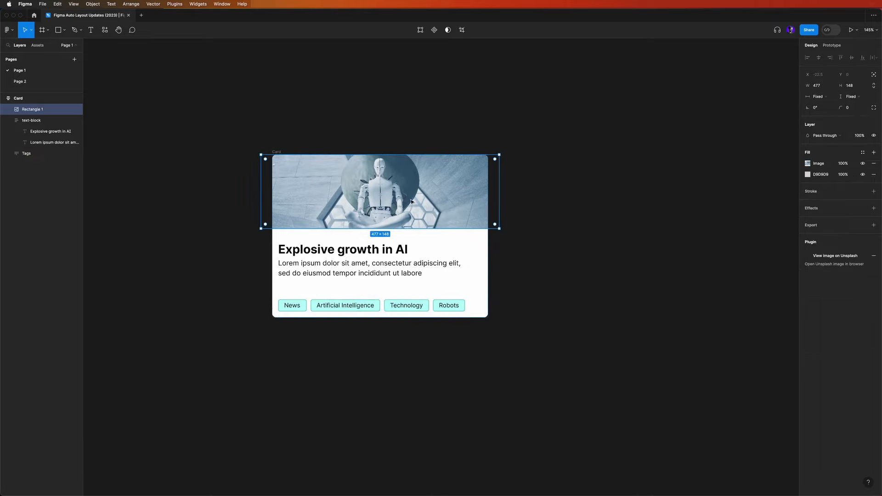
pyautogui.click(822, 99)
pyautogui.click(826, 107)
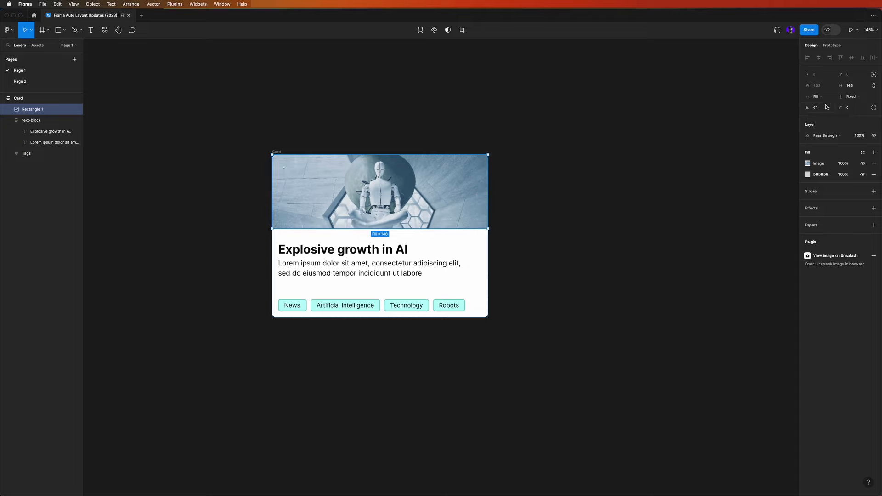
pyautogui.doubleClick(376, 262)
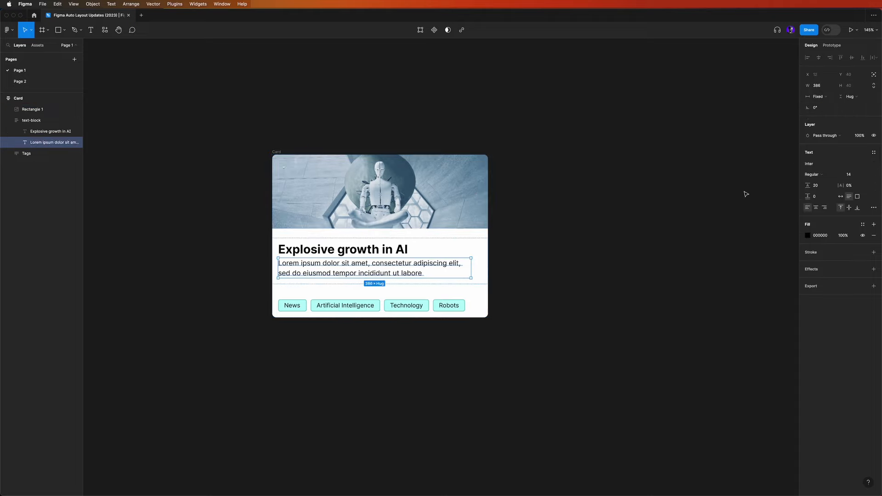
pyautogui.click(820, 97)
pyautogui.click(826, 111)
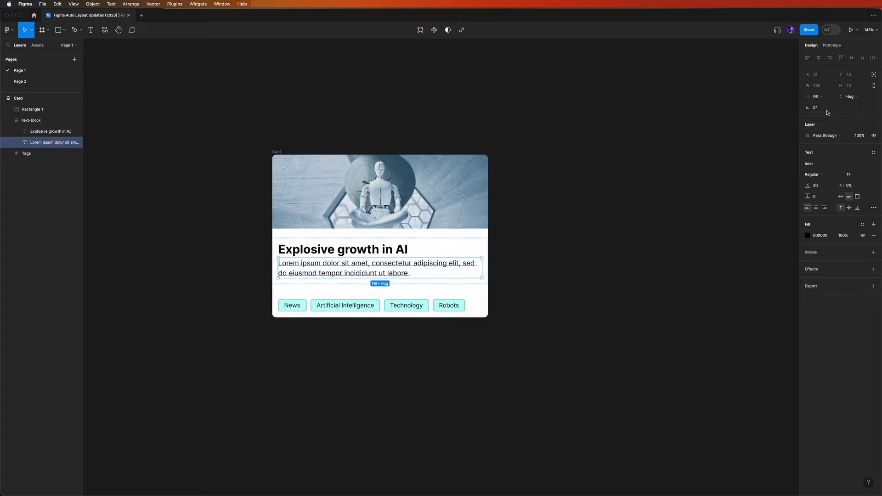
# Check the resizing settings of the image, heading, paragraph and Tags frame.
pyautogui.click(454, 215)
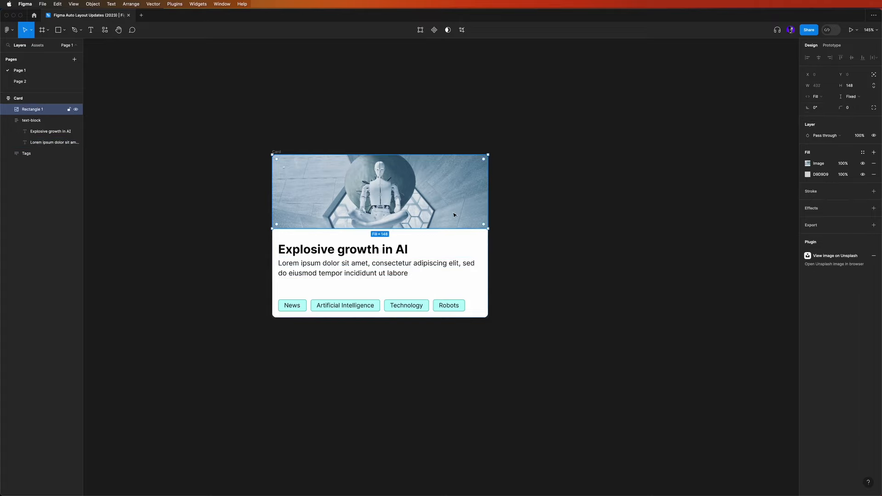
pyautogui.click(398, 249)
pyautogui.click(399, 250)
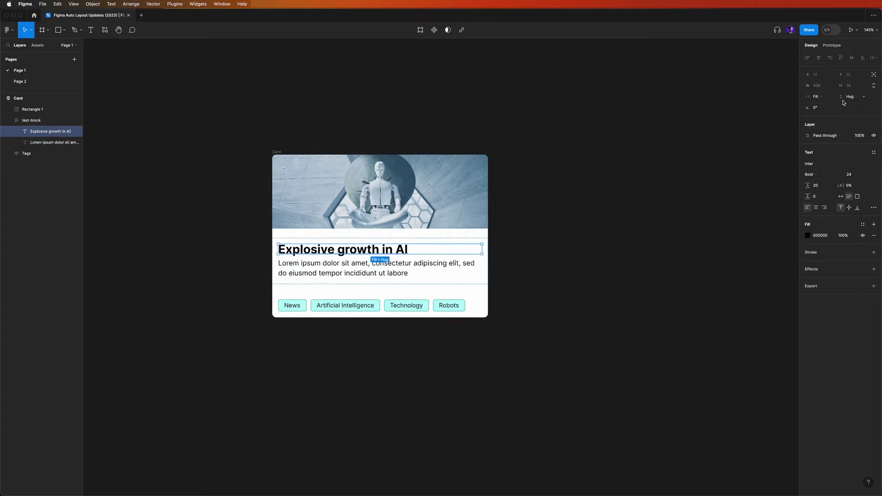
pyautogui.click(460, 266)
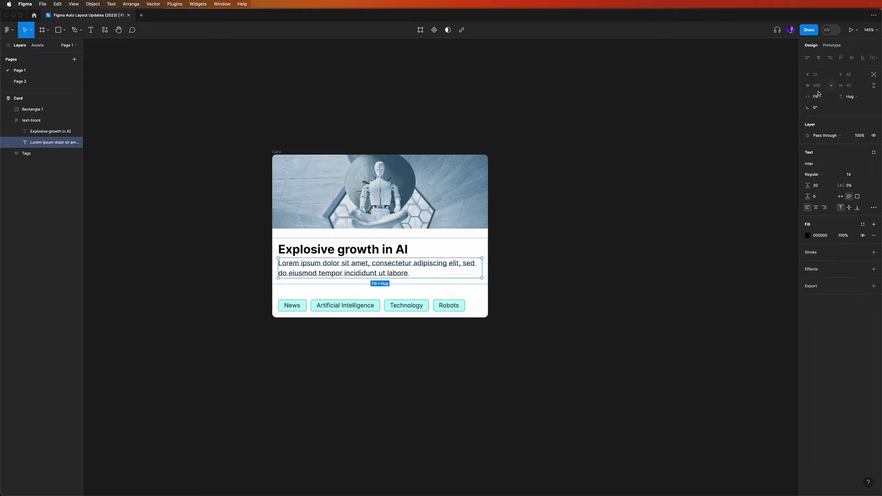
pyautogui.click(439, 309)
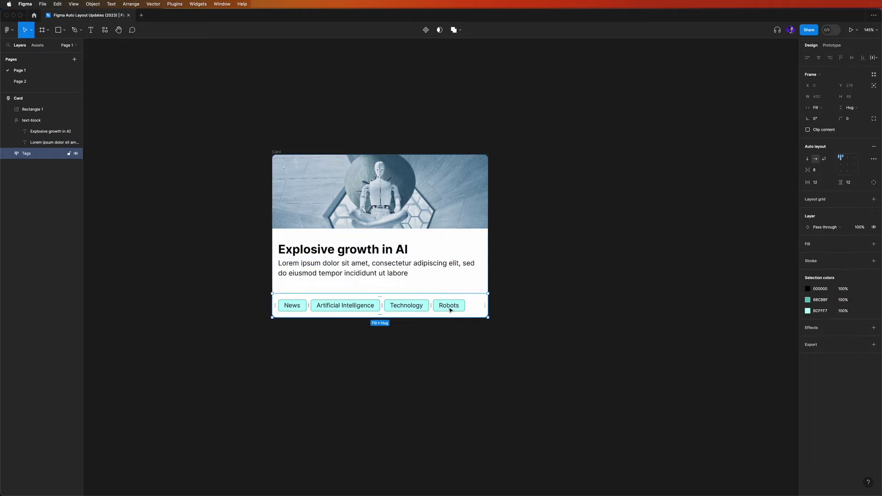
pyautogui.click(352, 141)
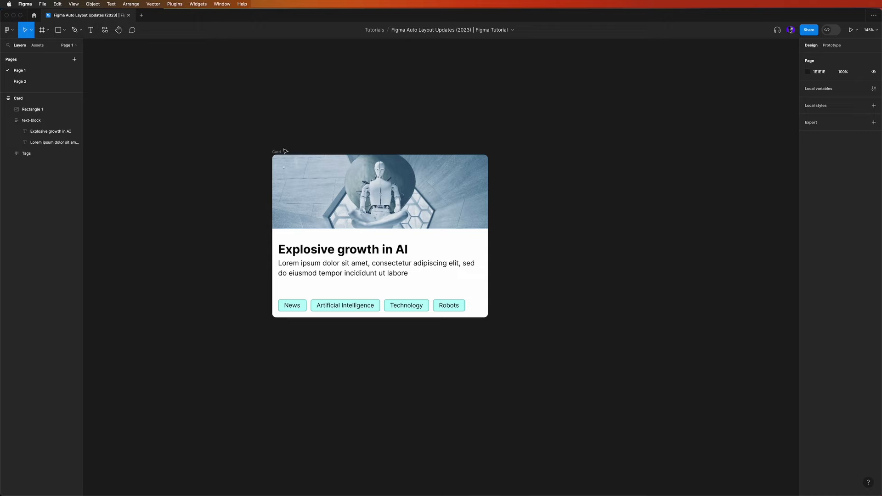
# Test the card's responsiveness by resizing it to about 101, 361, 318 and 228 wide.
pyautogui.click(286, 151)
pyautogui.moveTo(488, 238); pyautogui.dragTo(322, 259)
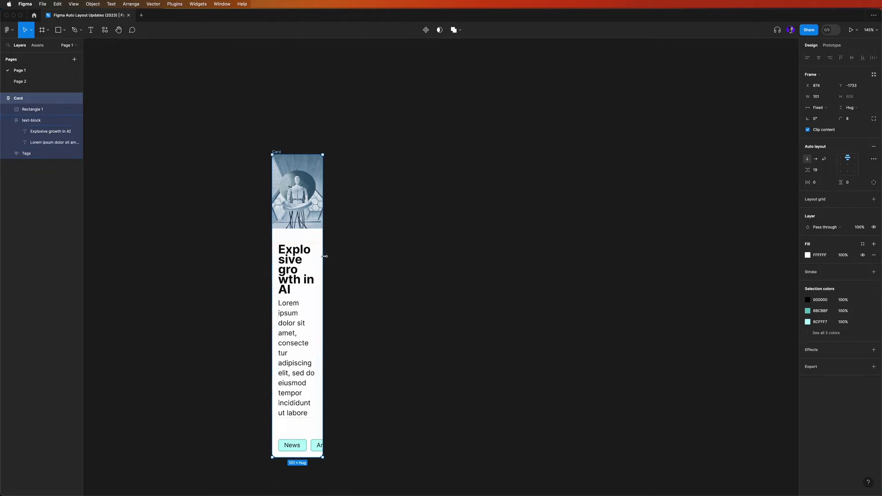
pyautogui.moveTo(326, 255); pyautogui.dragTo(453, 250)
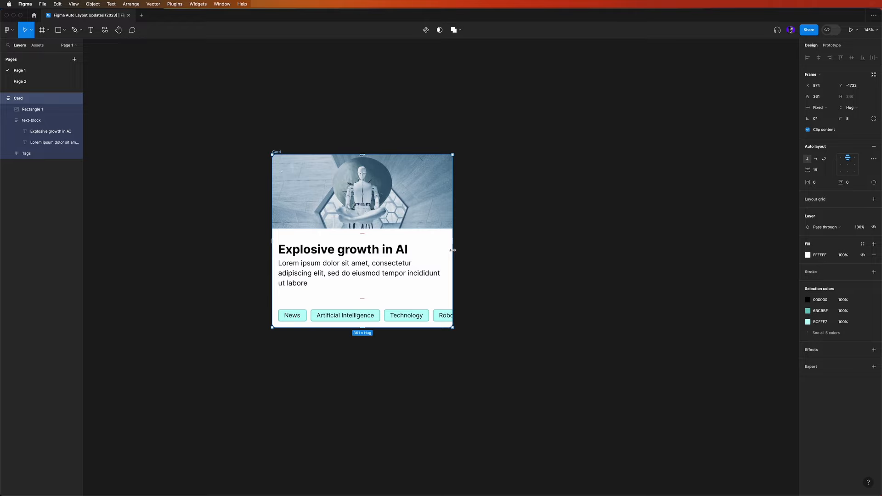
pyautogui.moveTo(454, 250); pyautogui.dragTo(434, 251)
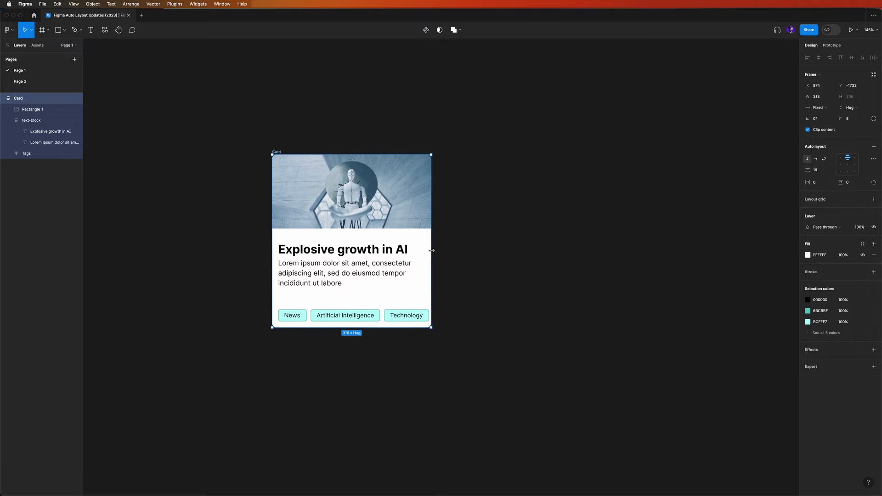
pyautogui.moveTo(431, 250); pyautogui.dragTo(387, 250)
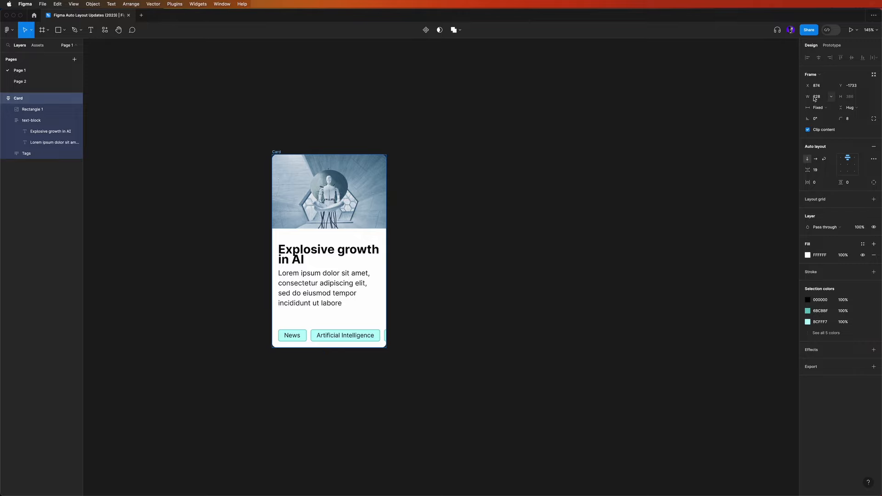
# Add a minimum width of 230 to the card.
pyautogui.click(831, 97)
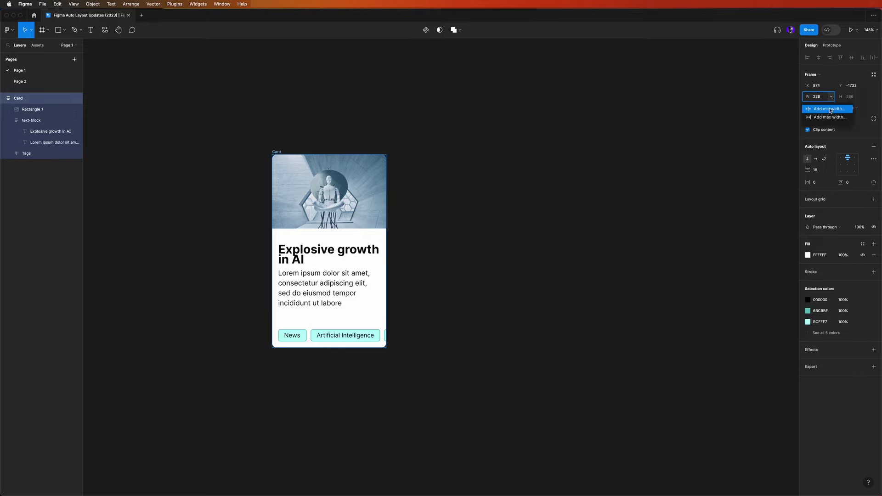
pyautogui.click(829, 109)
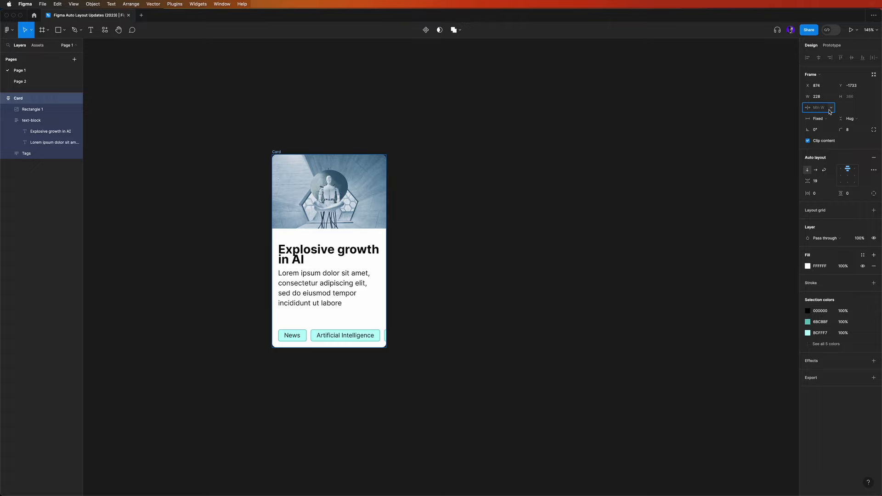
pyautogui.write('230')
pyautogui.press('Return')
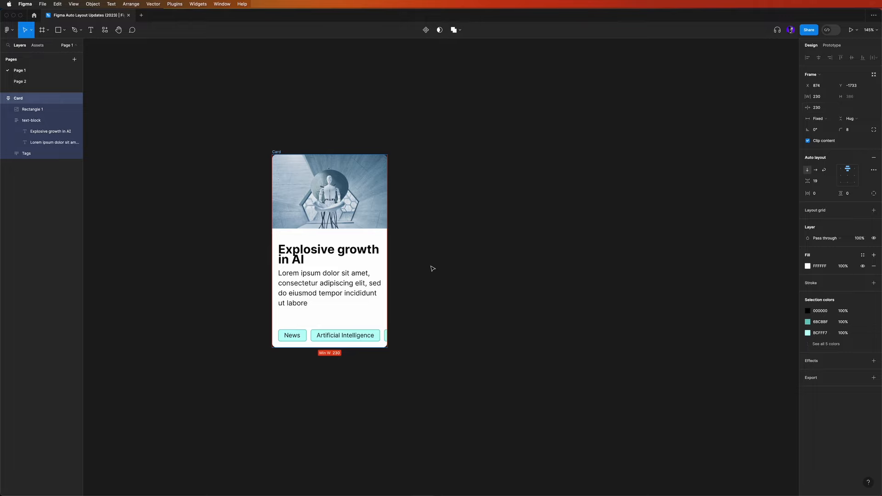
# Widen the card, add a maximum width of 320, and try stretching the card past that limit.
pyautogui.moveTo(388, 260); pyautogui.dragTo(435, 258)
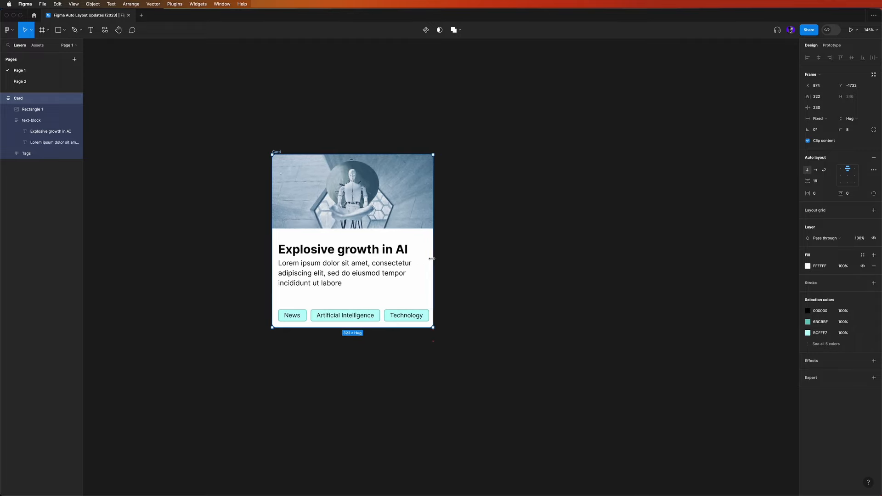
pyautogui.click(831, 97)
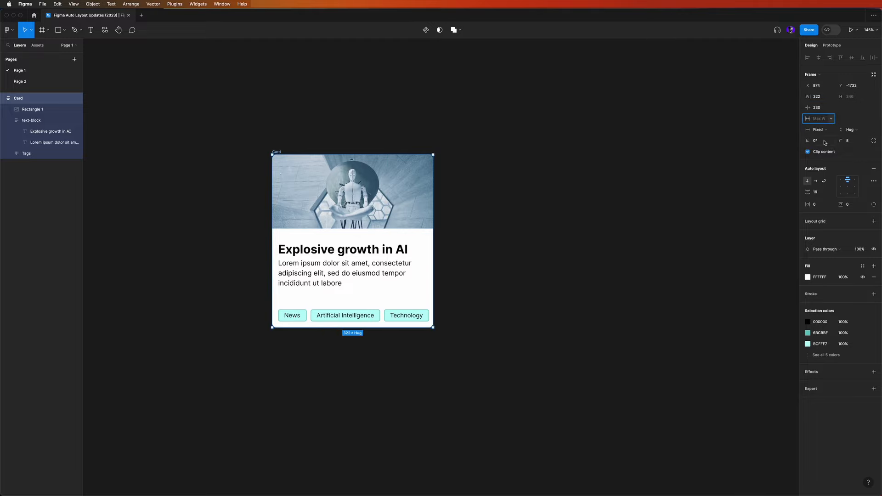
pyautogui.write('320')
pyautogui.press('Return')
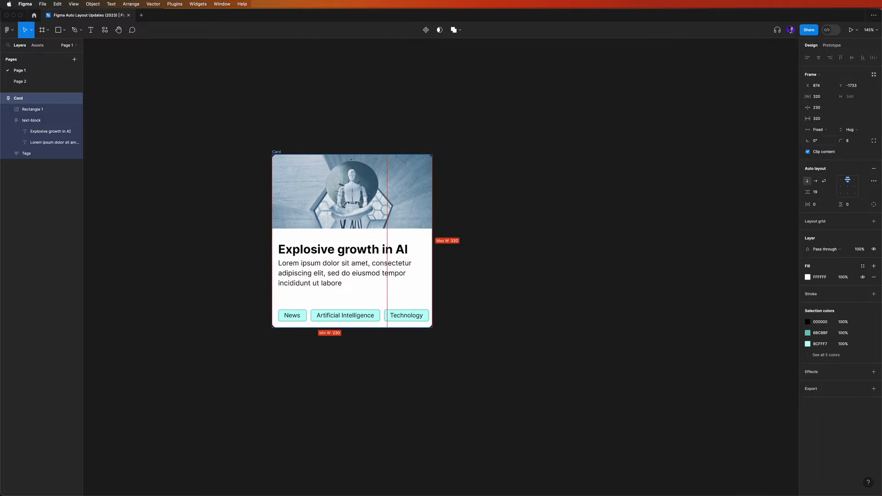
pyautogui.moveTo(432, 242); pyautogui.dragTo(466, 247)
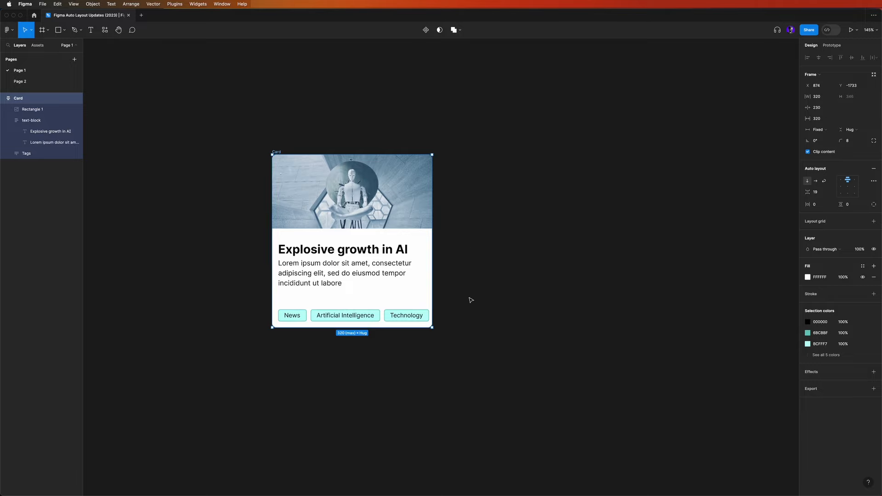
# Set the line height of the heading "Explosive growth in AI" to 140%.
pyautogui.click(400, 252)
pyautogui.click(400, 253)
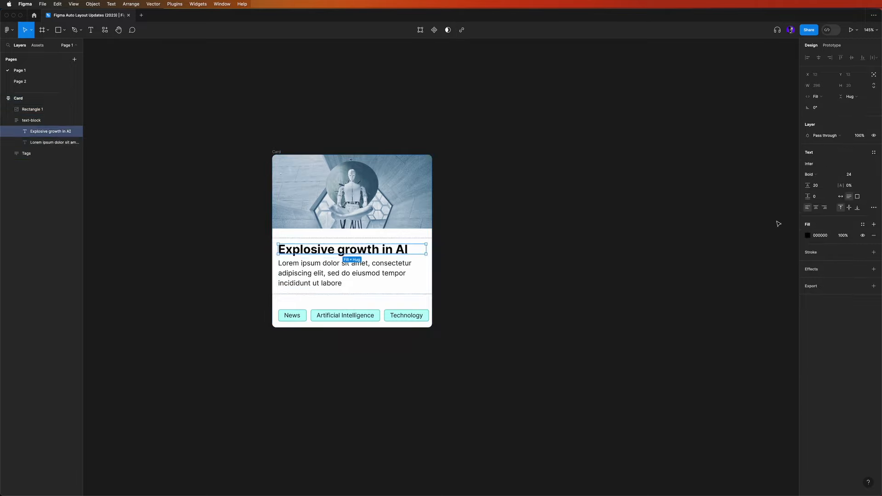
pyautogui.click(822, 187)
pyautogui.write('140')
pyautogui.press('Return')
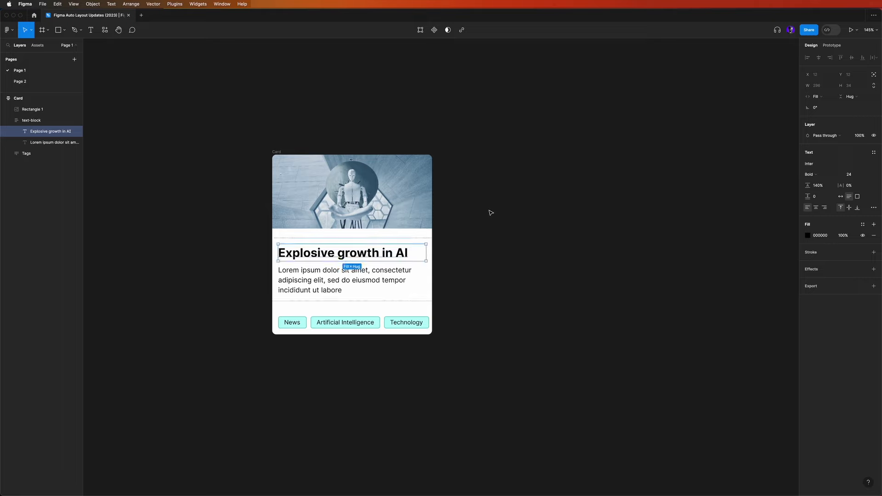
pyautogui.click(441, 270)
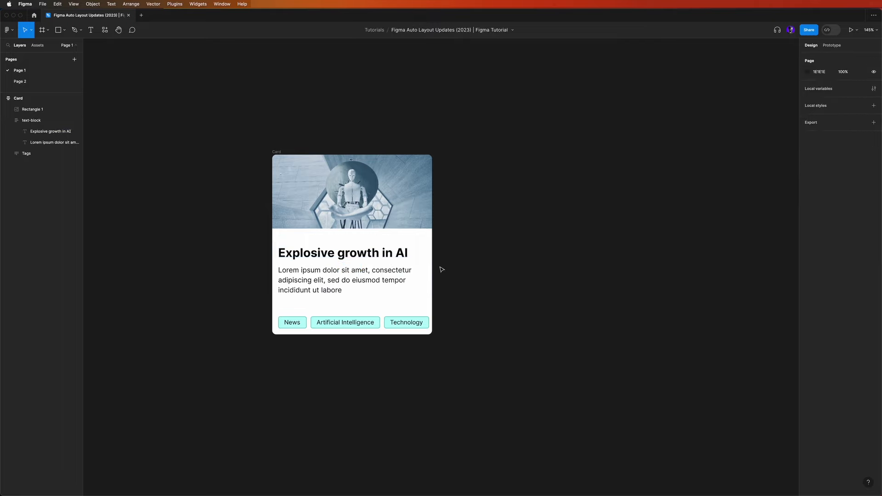
# Try widening the card beyond its maximum width again.
pyautogui.click(276, 152)
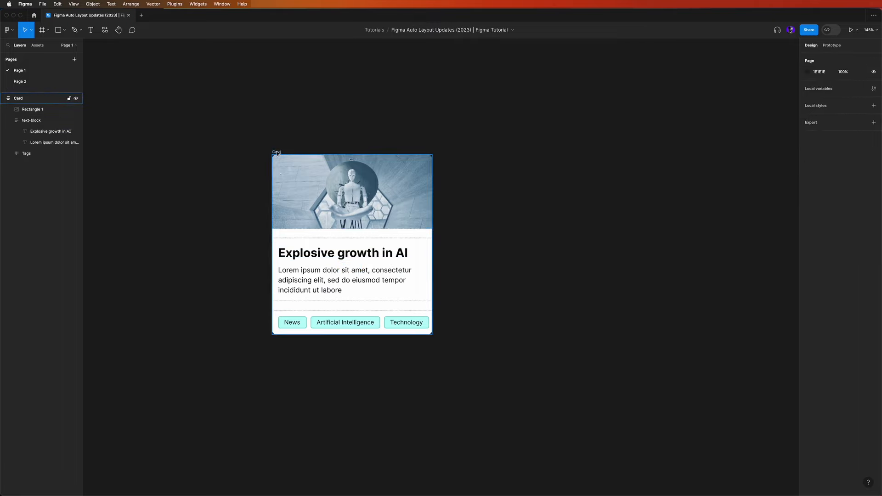
pyautogui.moveTo(432, 244)
pyautogui.mouseDown()
pyautogui.moveTo(380, 244)
pyautogui.moveTo(462, 241)
pyautogui.moveTo(344, 246)
pyautogui.moveTo(446, 242)
pyautogui.mouseUp()
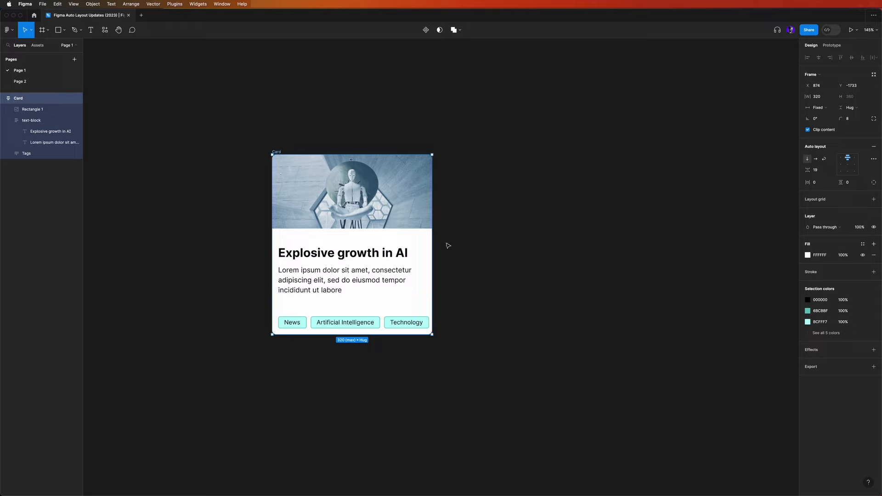
pyautogui.click(297, 131)
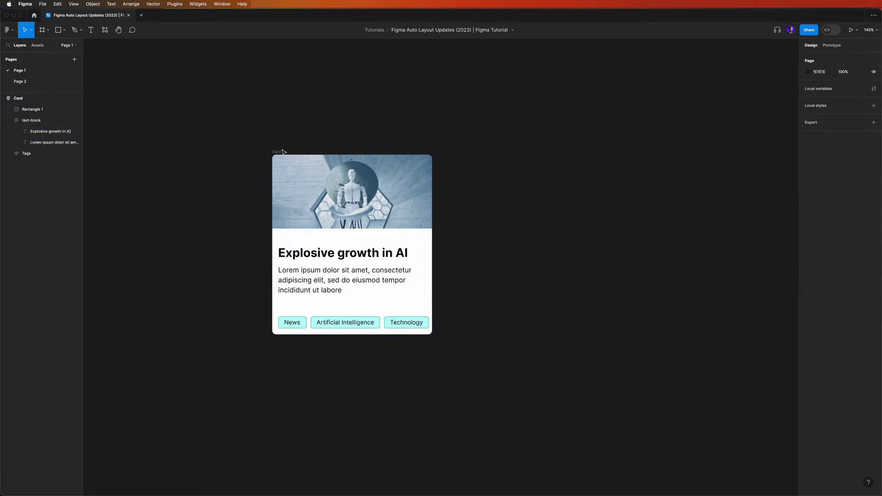
# Check the card's horizontal and vertical resizing options, keeping its width fixed.
pyautogui.click(280, 151)
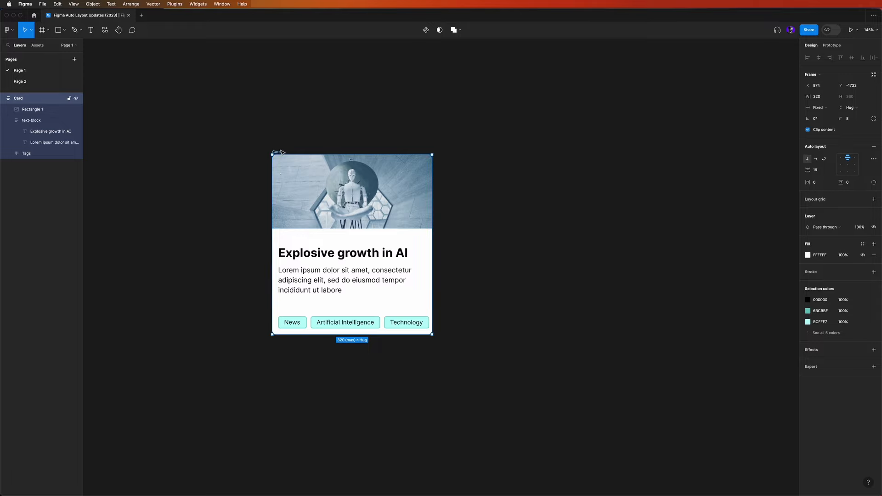
pyautogui.click(832, 110)
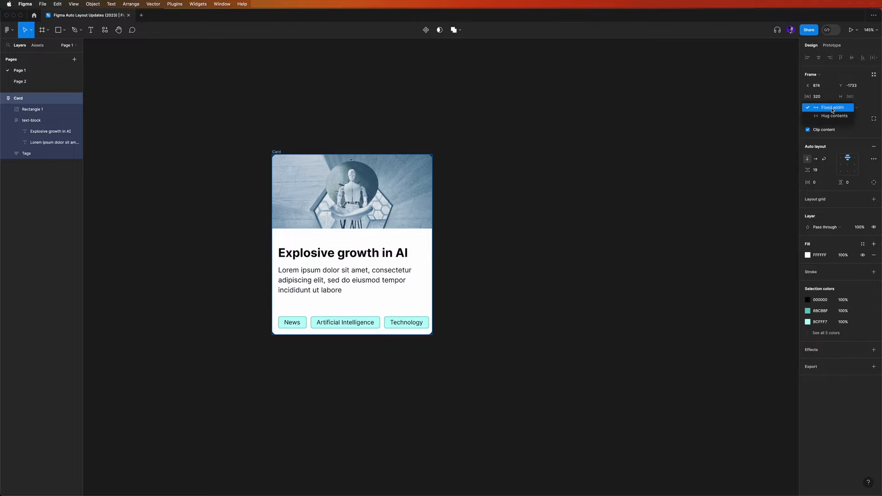
pyautogui.click(833, 110)
pyautogui.click(862, 109)
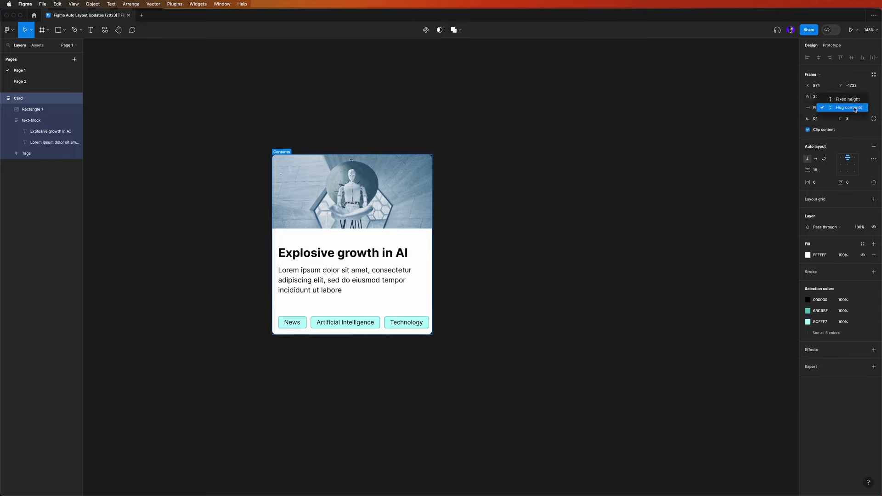
# Keep the card's height hugging its contents and try widening it past its maximum width.
pyautogui.click(852, 108)
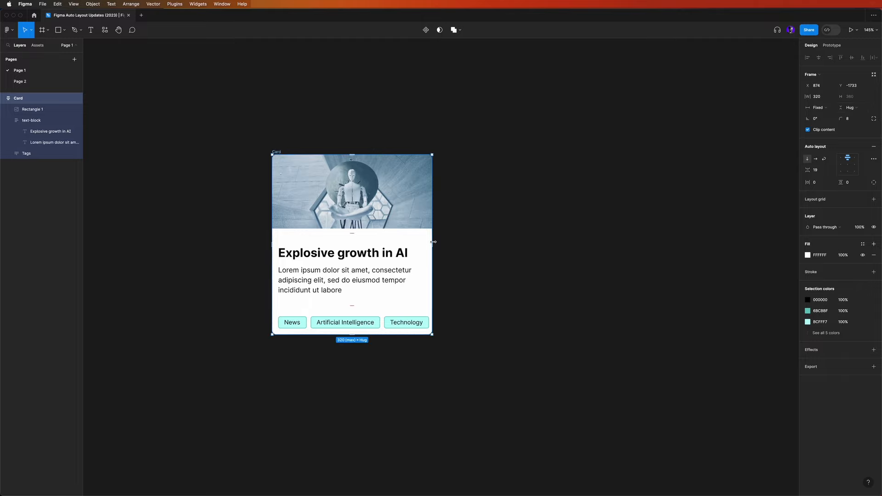
pyautogui.moveTo(433, 242); pyautogui.dragTo(457, 242)
# Set the auto layout of the card's Tags row to wrap.
pyautogui.click(358, 326)
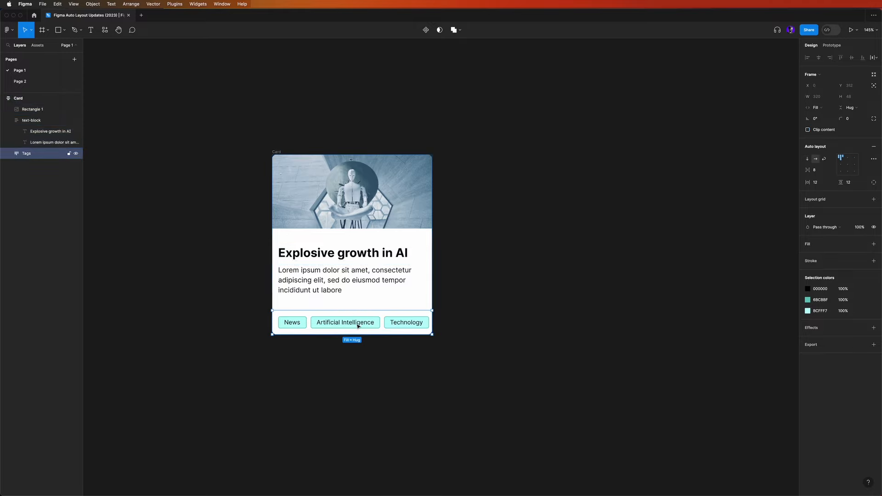
pyautogui.click(824, 159)
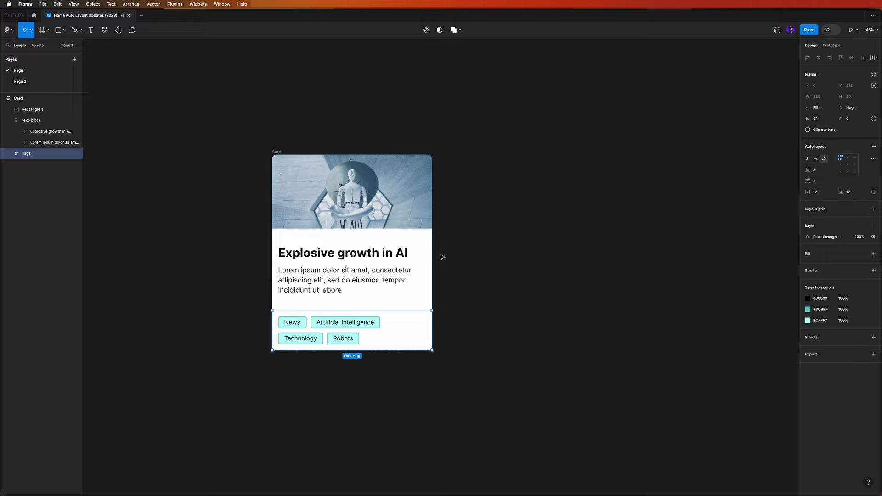
pyautogui.click(453, 206)
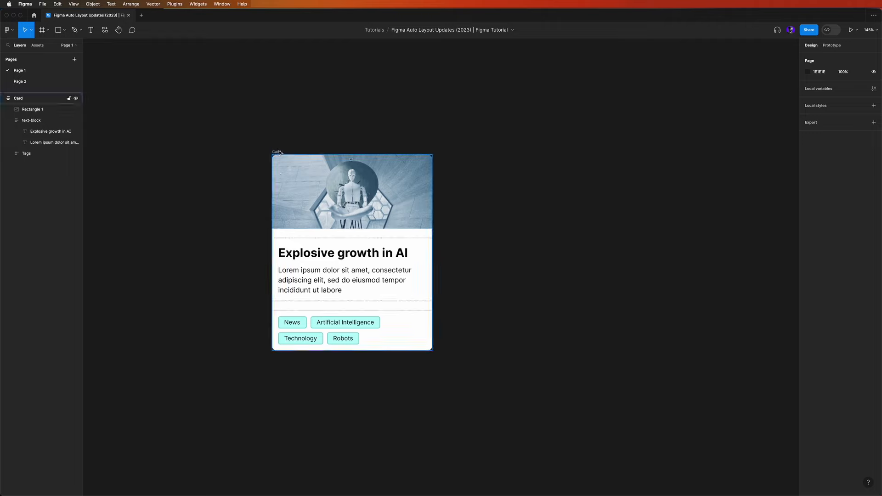
# Try stretching the whole card wider than its maximum width with the wrapping tags in place.
pyautogui.click(277, 151)
pyautogui.moveTo(432, 251); pyautogui.dragTo(470, 253)
pyautogui.click(547, 294)
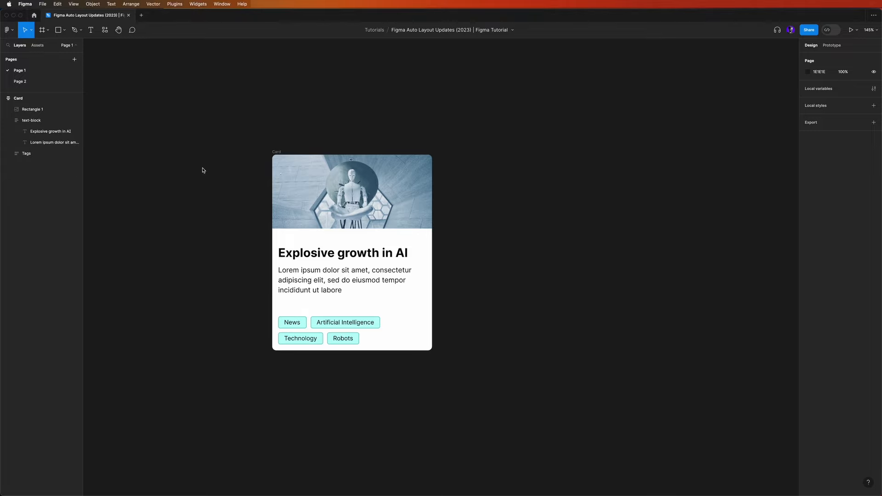
# Duplicate the card and group both cards in a new auto layout frame.
pyautogui.click(282, 155)
pyautogui.click(279, 152)
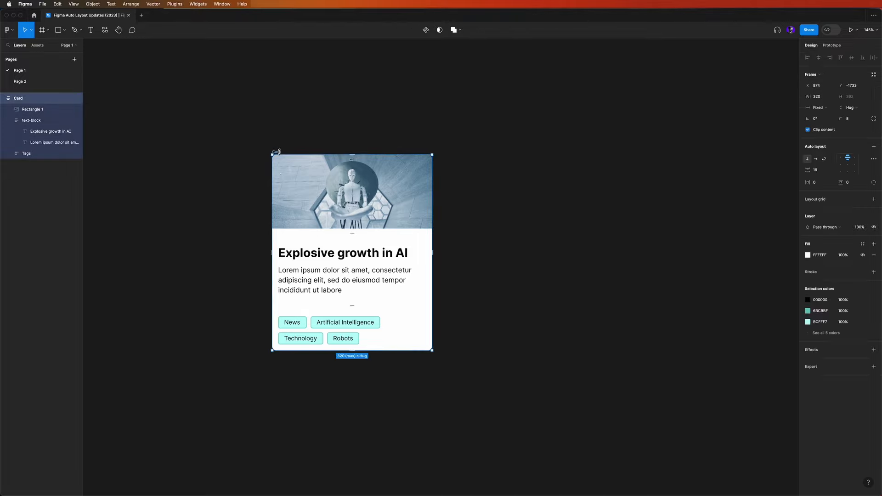
pyautogui.press('super+d')
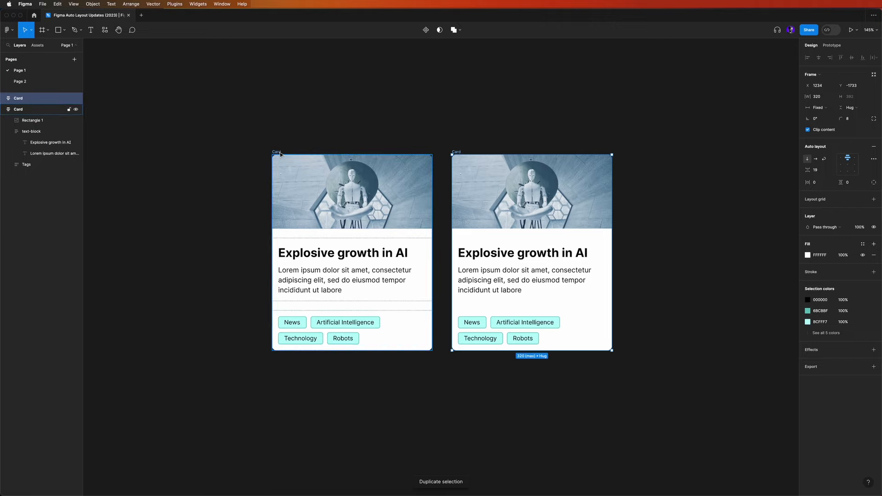
pyautogui.keyDown('shift'); pyautogui.click(279, 152); pyautogui.keyUp('shift')
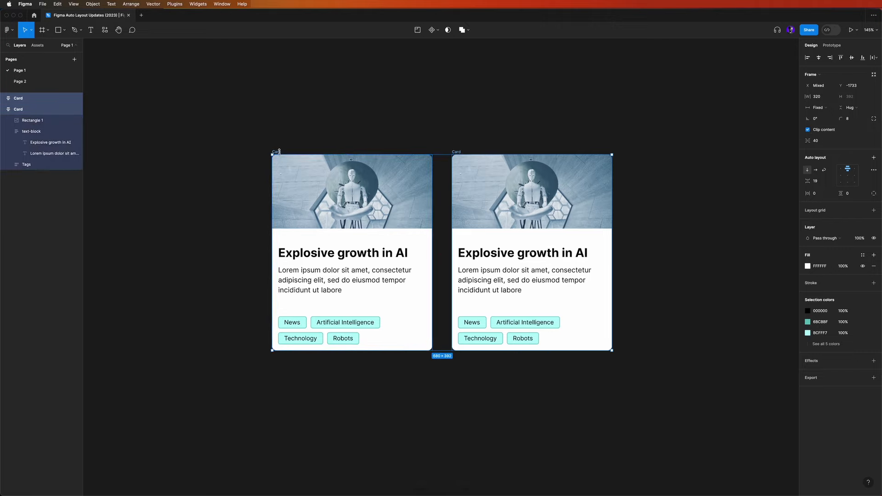
pyautogui.hotkey('shift', 'a')
pyautogui.scroll(-5, 476, 163)
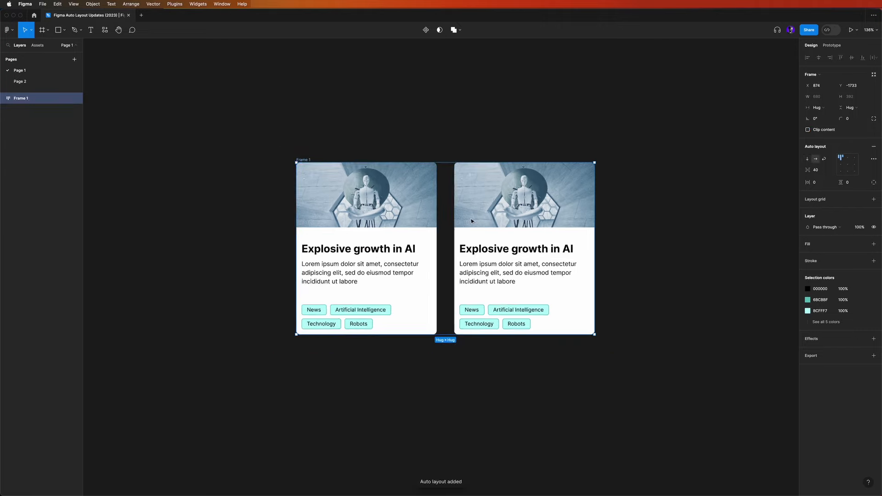
pyautogui.moveTo(483, 130); pyautogui.dragTo(433, 124)
pyautogui.click(433, 124)
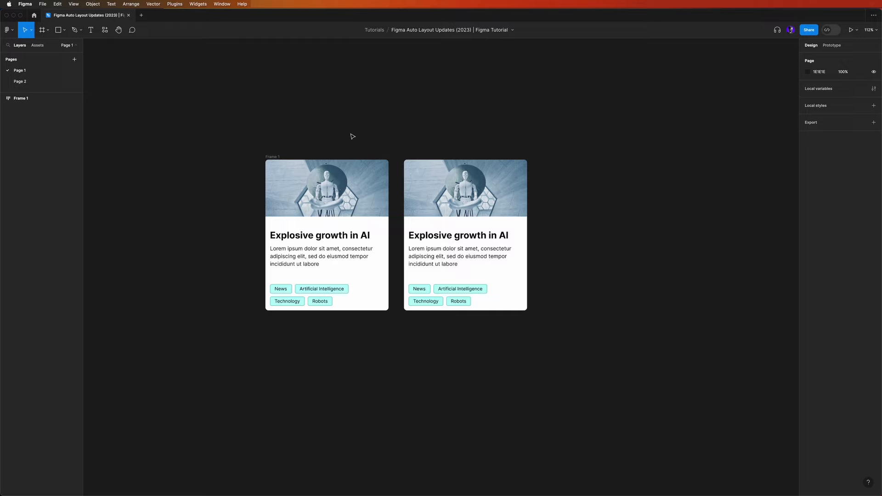
# Widen the gap between the two cards in the auto layout frame to 43.
pyautogui.click(272, 155)
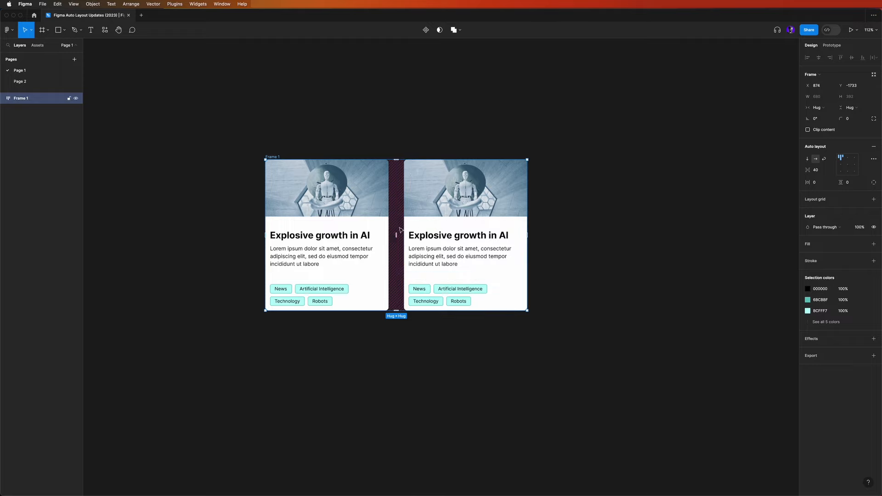
pyautogui.moveTo(396, 237); pyautogui.dragTo(397, 237)
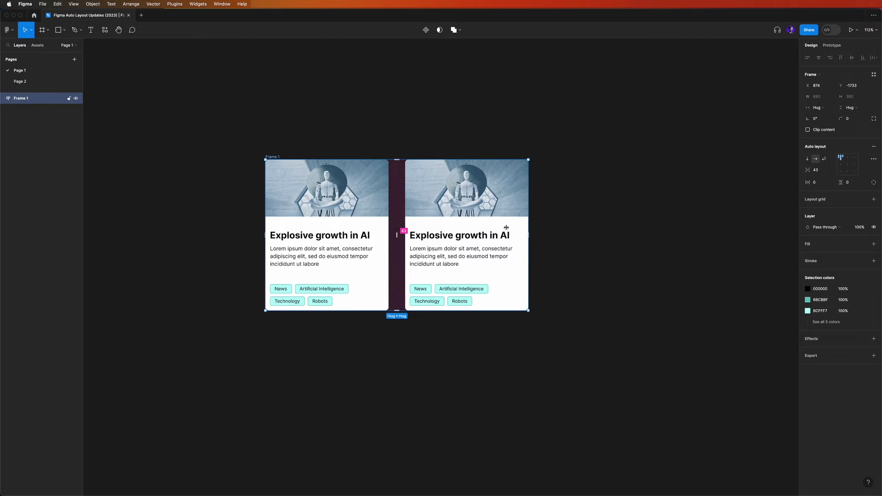
pyautogui.click(821, 171)
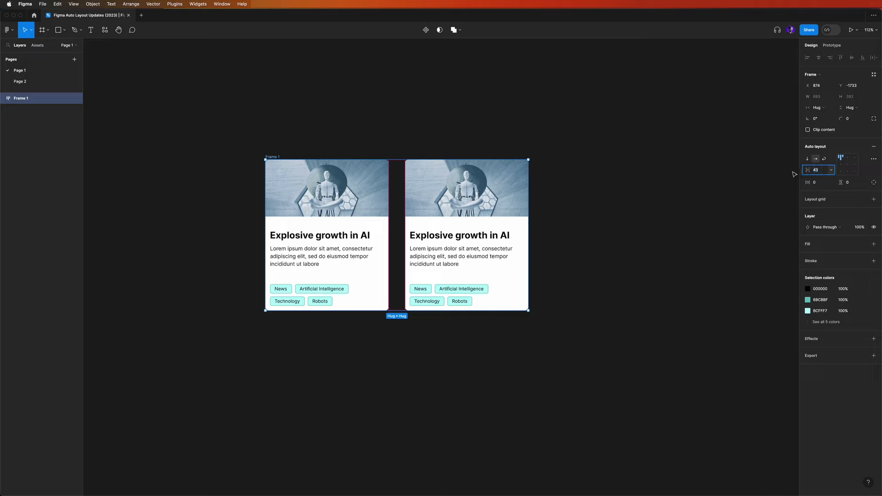
# Preview the two-card frame in vertical layout and return it to horizontal layout.
pyautogui.click(807, 160)
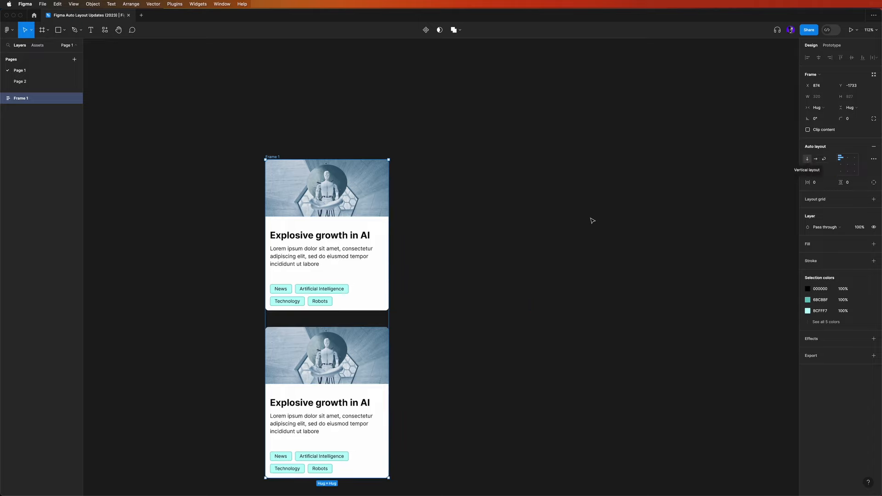
pyautogui.scroll(-1, 464, 255)
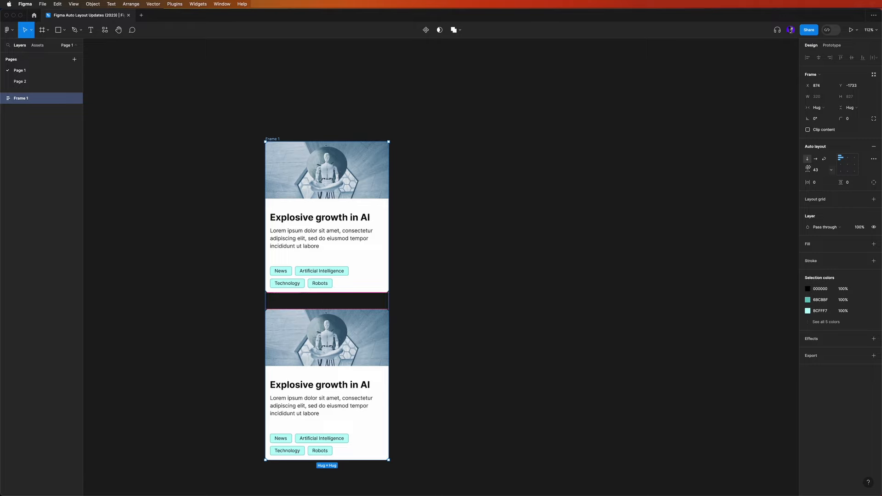
pyautogui.click(817, 160)
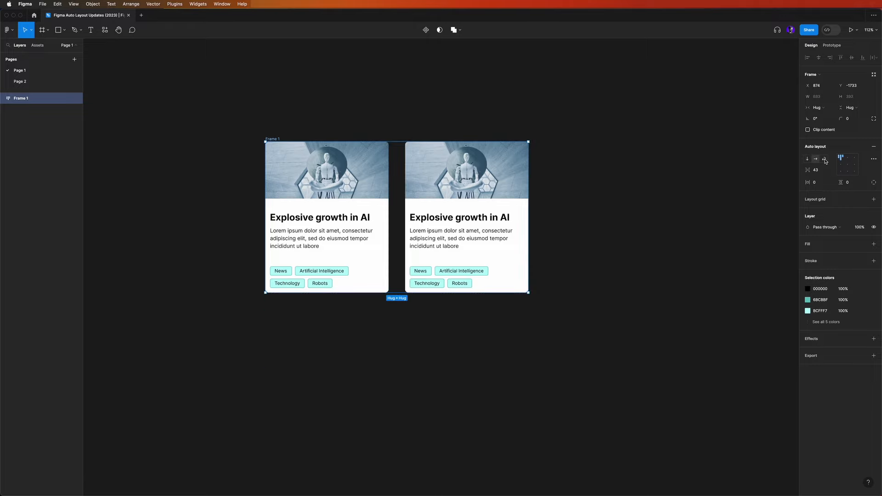
# Set the two-card frame to wrap its contents with a gap of 24 between items.
pyautogui.click(824, 161)
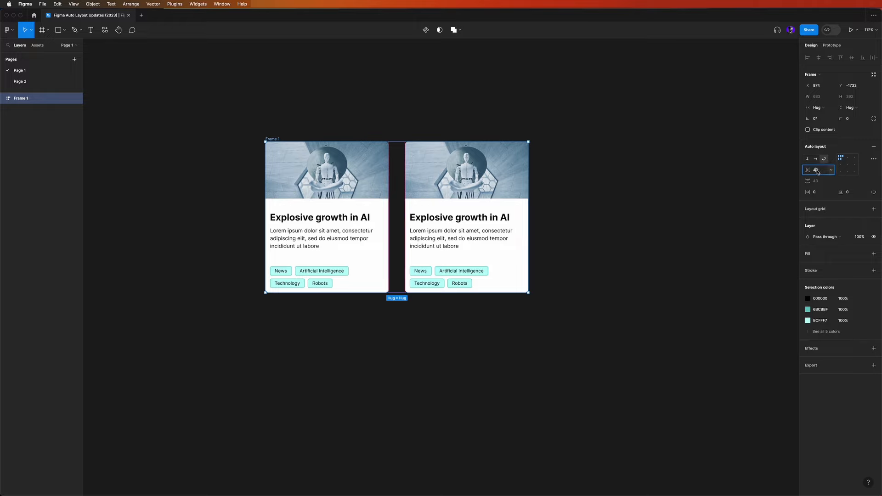
pyautogui.click(817, 171)
pyautogui.write('24')
pyautogui.press('Return')
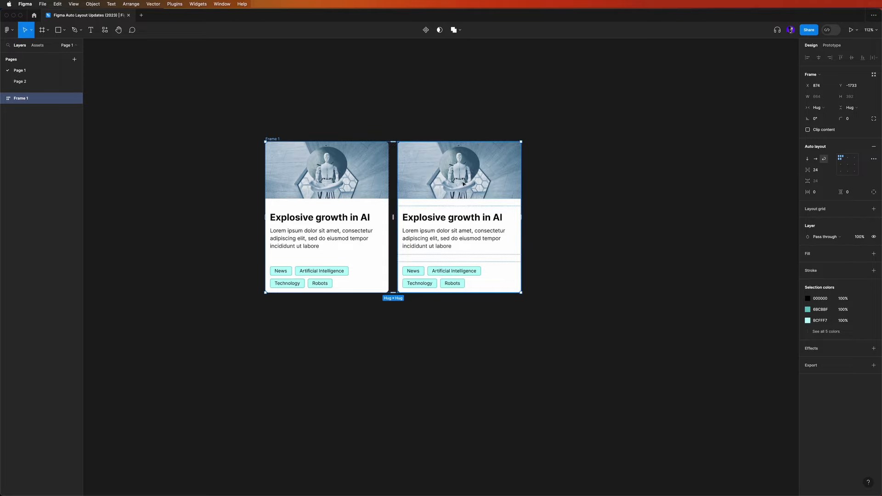
# Rename the frame holding the two cards as "Carrossel".
pyautogui.doubleClick(274, 139)
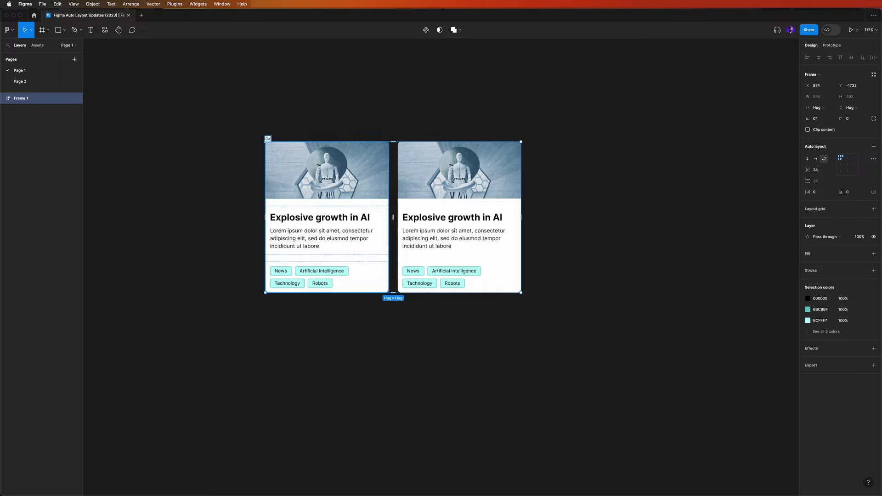
pyautogui.write('Carrosesel')
pyautogui.press('Return')
pyautogui.click(436, 130)
# Duplicate the second card twice inside the frame to make a row of four cards.
pyautogui.click(461, 167)
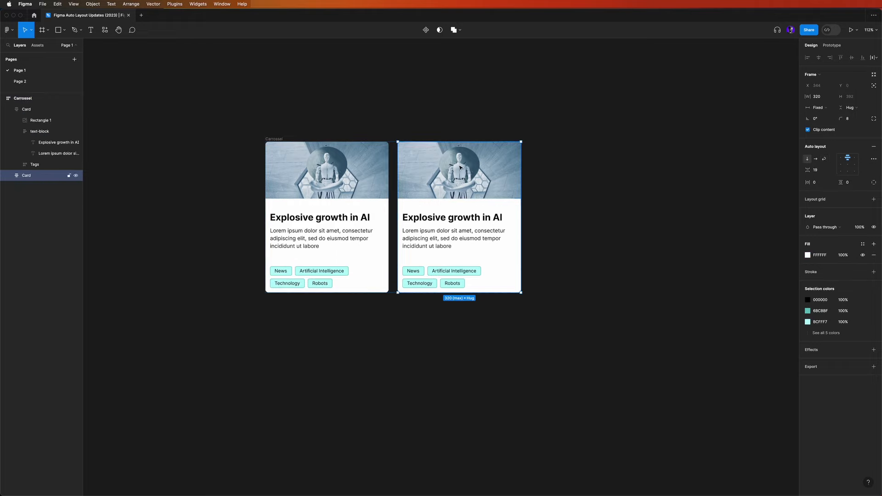
pyautogui.press('super+d')
pyautogui.press('super+d')
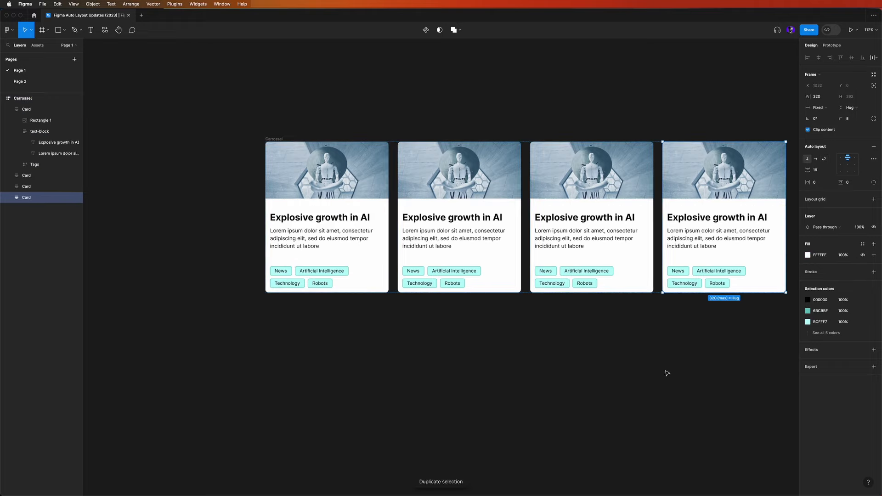
pyautogui.hscroll(5, 661, 355)
pyautogui.click(578, 413)
# Search the Unsplash plugin for "robot" photos in landscape orientation for the second card's image rectangle.
pyautogui.click(388, 181)
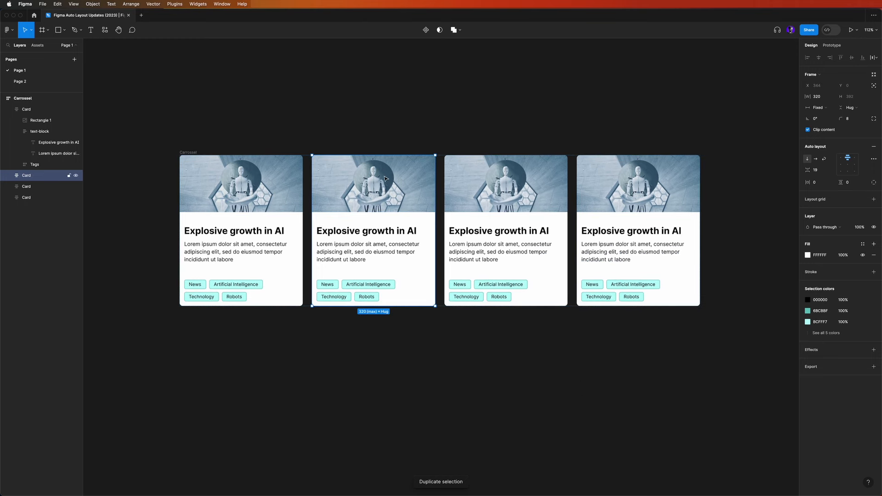
pyautogui.click(392, 186)
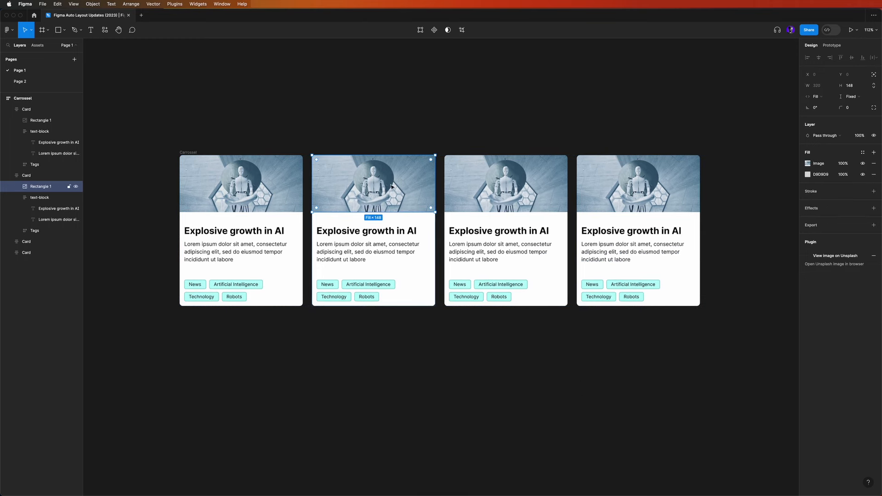
pyautogui.click(174, 4)
pyautogui.click(177, 22)
pyautogui.click(547, 145)
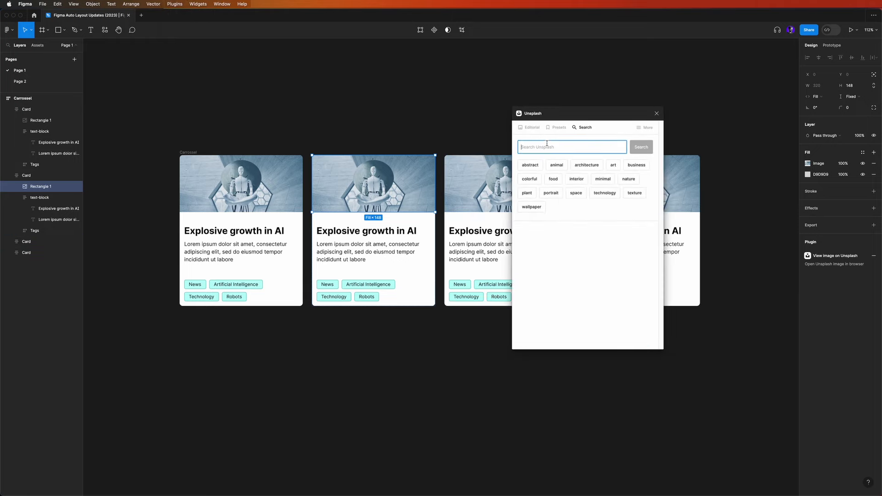
pyautogui.write('robot')
pyautogui.press('Return')
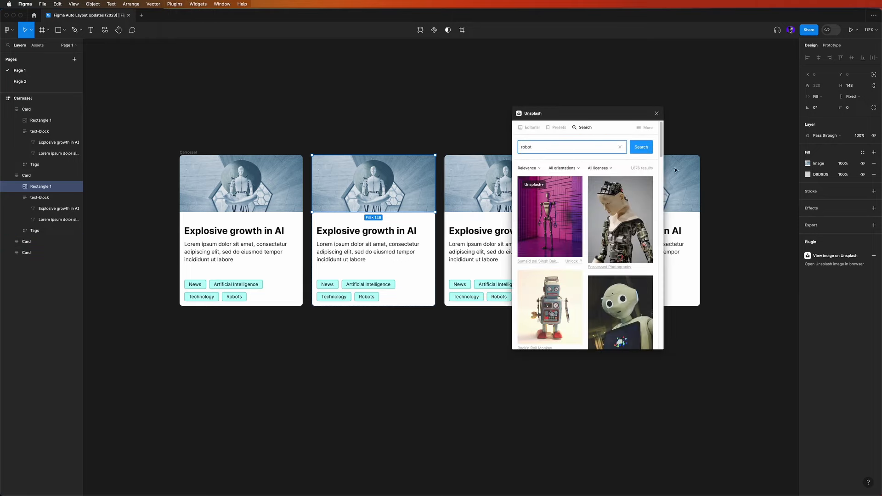
pyautogui.click(575, 169)
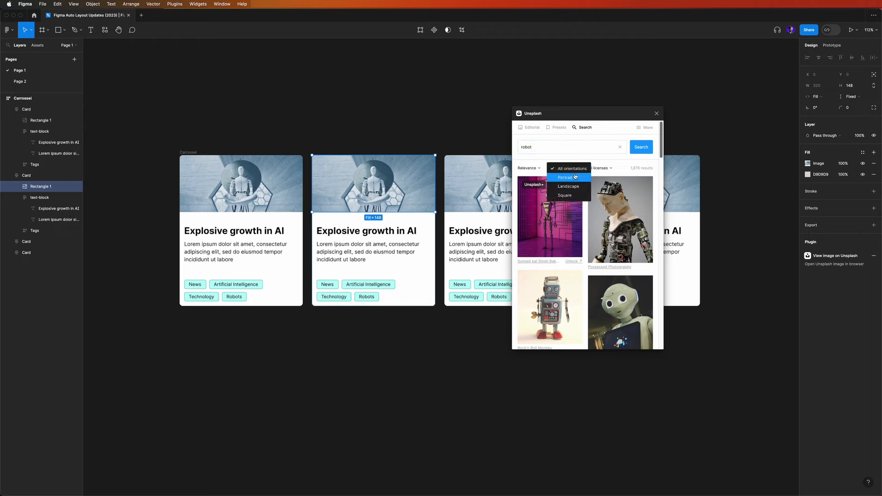
pyautogui.click(577, 186)
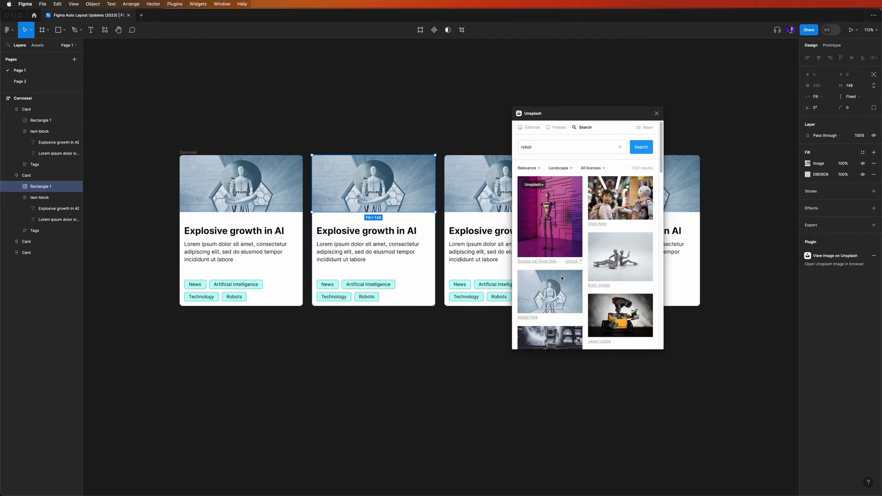
# Replace the second card's image with the photo of the white round-eyed robot on a brown background.
pyautogui.scroll(-5, 598, 262)
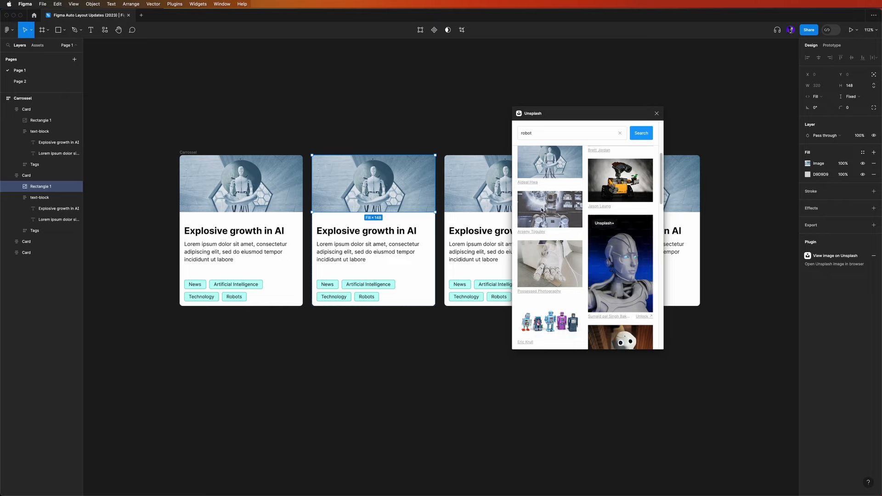
pyautogui.scroll(-2, 565, 257)
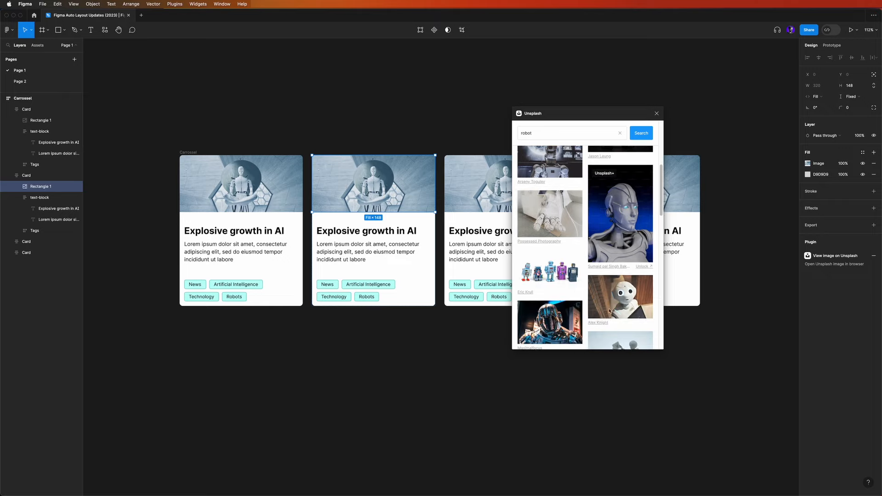
pyautogui.click(588, 310)
# Replace the third card's image with the dark robot photo with blue and orange lighting.
pyautogui.click(491, 190)
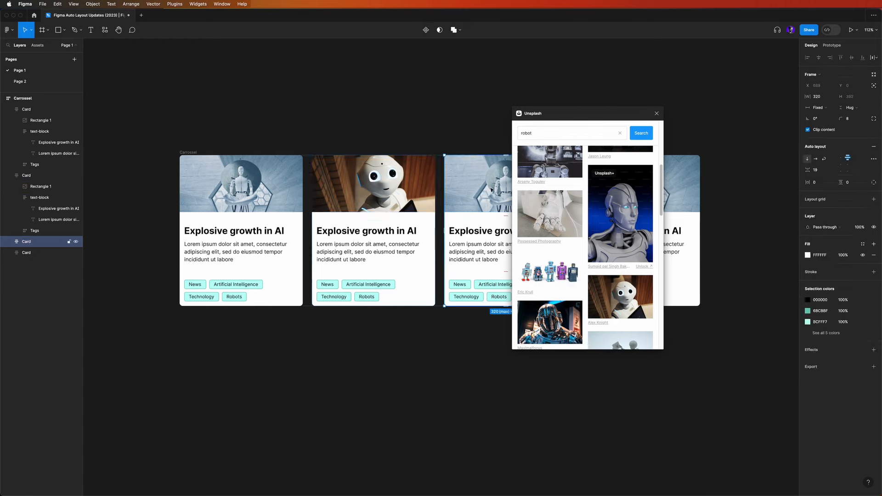
pyautogui.click(491, 190)
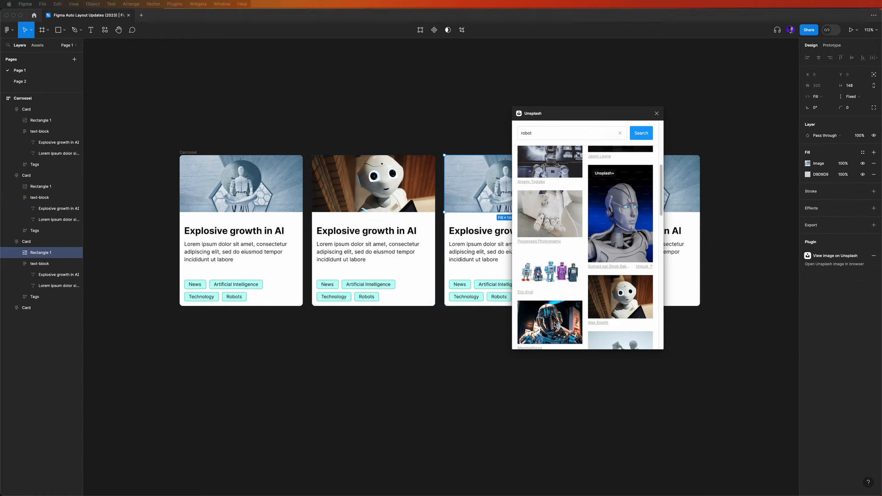
pyautogui.click(550, 321)
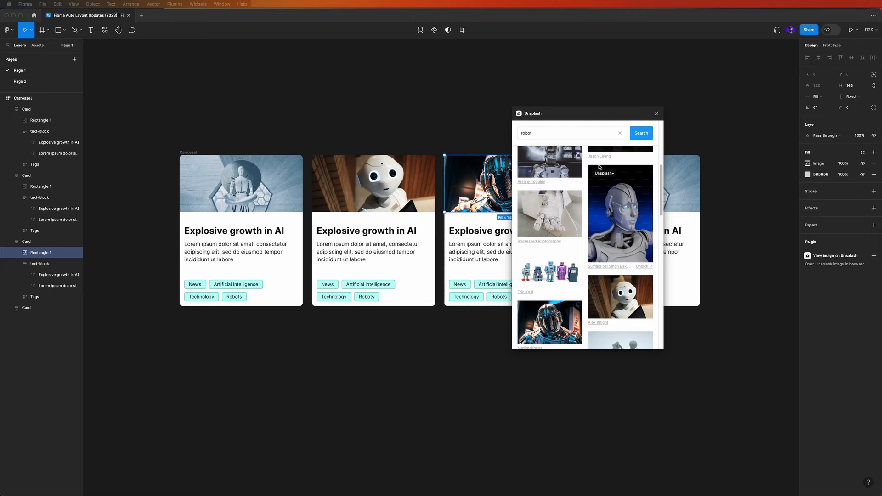
# Replace the fourth card's image with the dark hall photo lit in blue, green and red, and close Unsplash.
pyautogui.moveTo(584, 119); pyautogui.dragTo(410, 127)
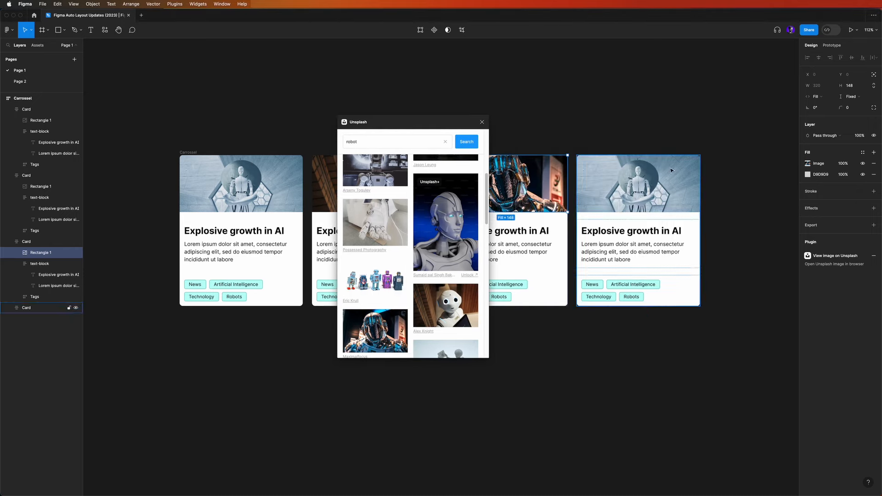
pyautogui.click(616, 193)
pyautogui.doubleClick(615, 193)
pyautogui.scroll(-3, 426, 269)
pyautogui.scroll(-10, 426, 269)
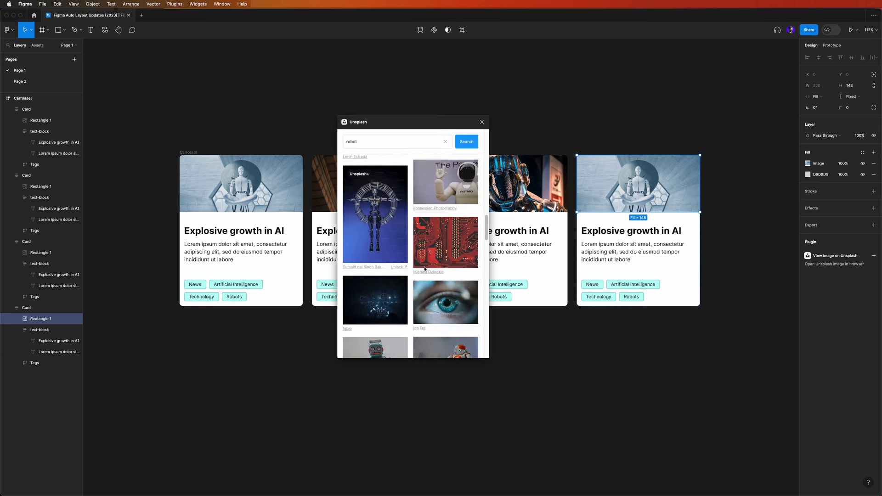
pyautogui.scroll(-3, 425, 269)
pyautogui.scroll(-3, 425, 269)
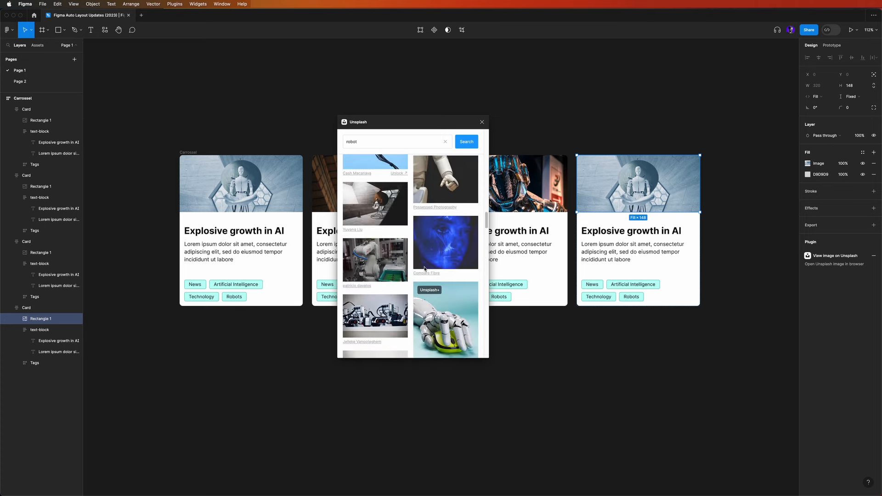
pyautogui.scroll(-4, 425, 269)
pyautogui.scroll(-6, 425, 269)
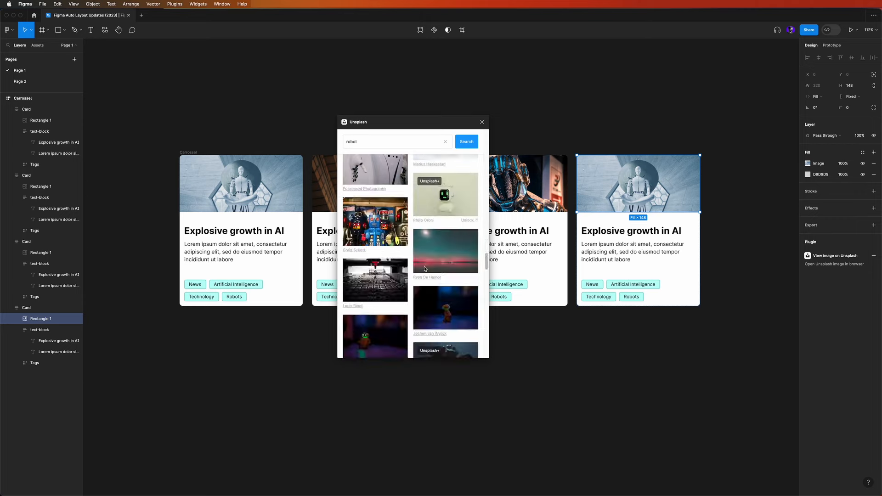
pyautogui.scroll(-2, 425, 269)
pyautogui.scroll(-2, 425, 269)
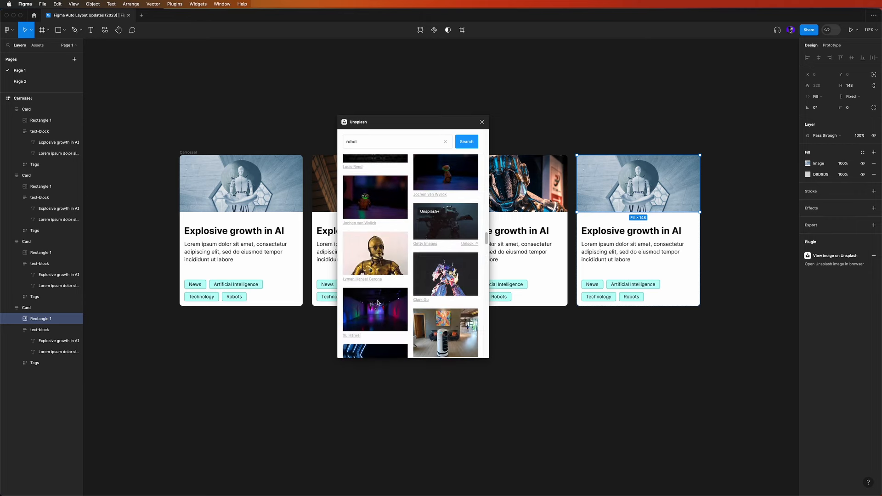
pyautogui.click(373, 304)
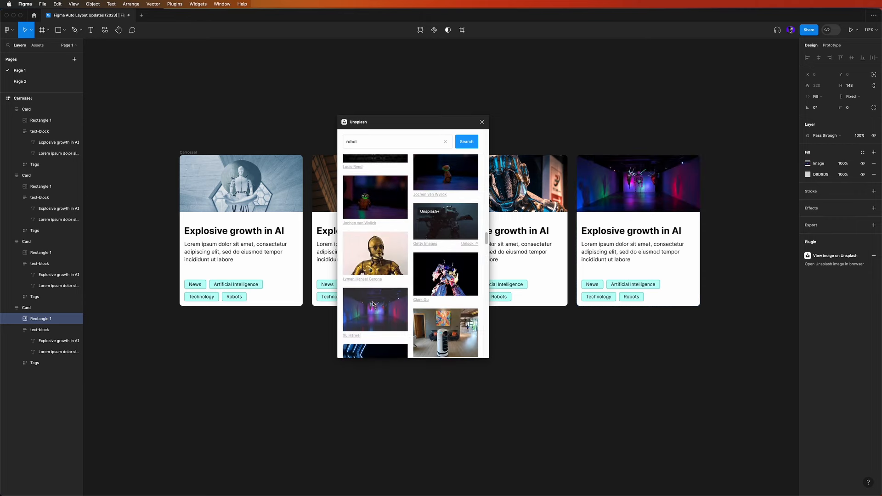
pyautogui.click(482, 122)
pyautogui.click(529, 125)
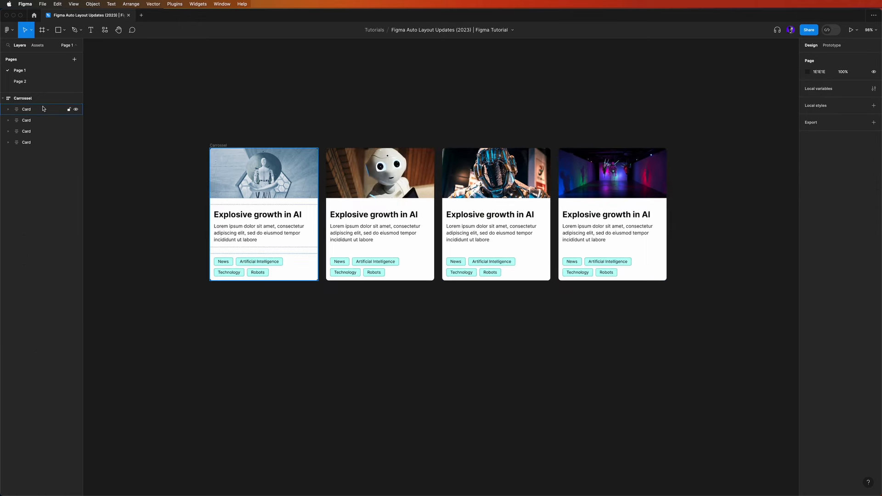
# Test the width limits of all four cards together by narrowing them and widening them back to 320.
pyautogui.click(41, 110)
pyautogui.keyDown('shift'); pyautogui.click(41, 120); pyautogui.keyUp('shift')
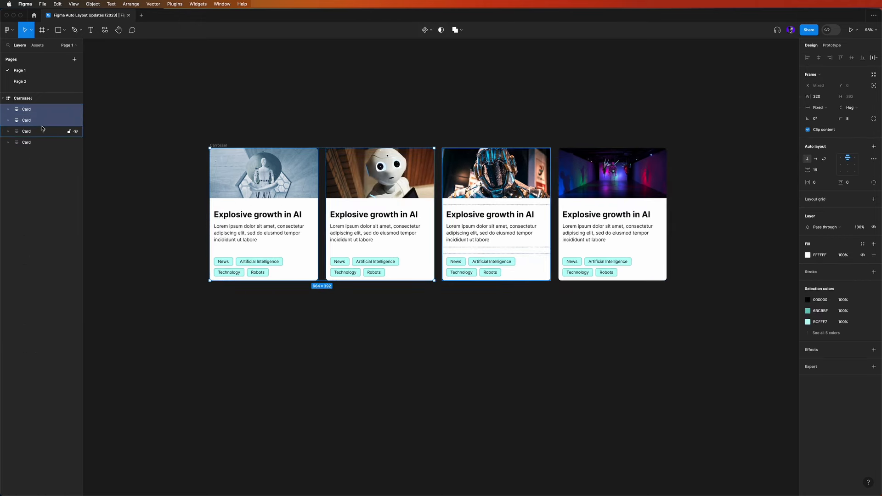
pyautogui.keyDown('shift'); pyautogui.click(42, 131); pyautogui.keyUp('shift')
pyautogui.keyDown('shift'); pyautogui.click(41, 143); pyautogui.keyUp('shift')
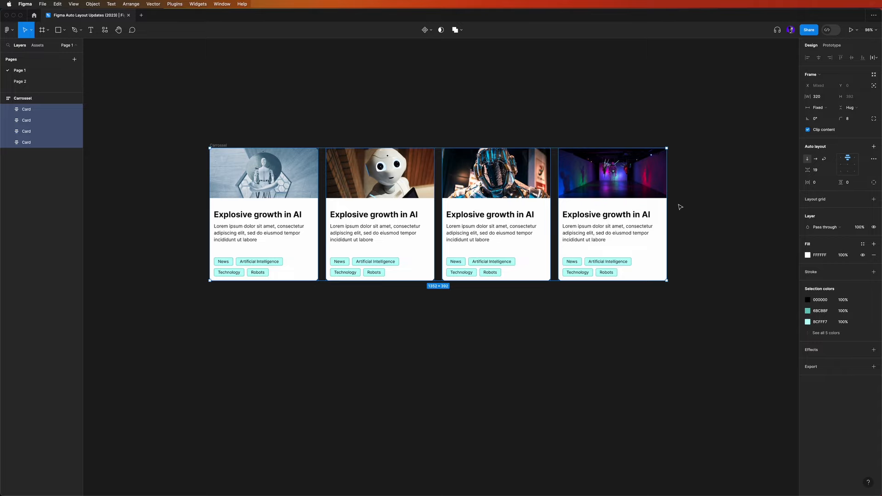
pyautogui.moveTo(666, 196); pyautogui.dragTo(545, 197)
pyautogui.moveTo(443, 194); pyautogui.dragTo(736, 193)
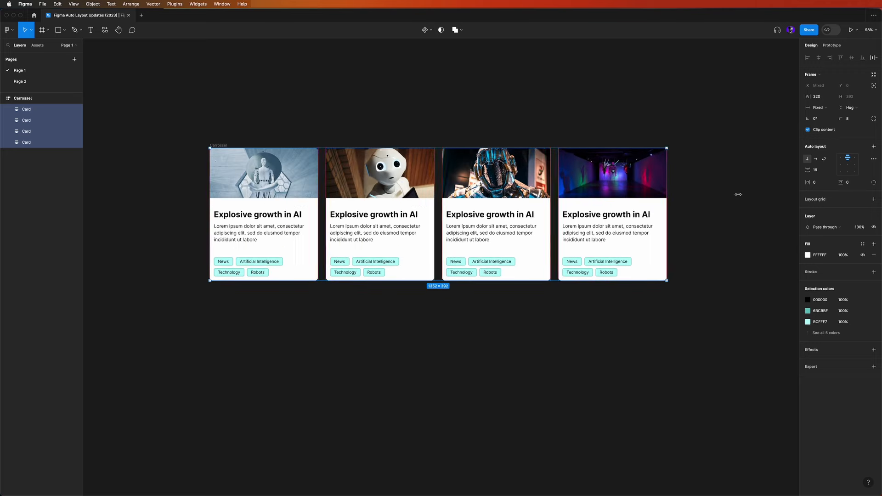
# Set the width of all four cards in the Carrossel frame to Fill container.
pyautogui.click(38, 100)
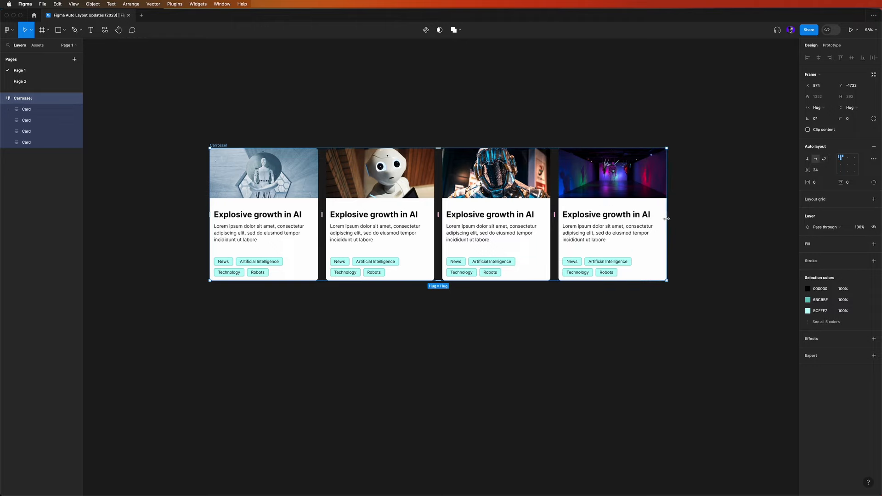
pyautogui.click(64, 110)
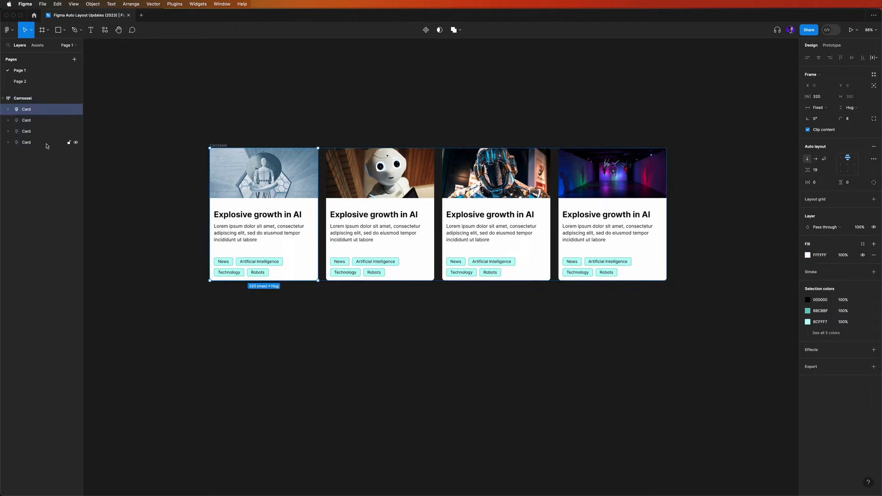
pyautogui.keyDown('shift'); pyautogui.click(47, 144); pyautogui.keyUp('shift')
pyautogui.click(831, 110)
pyautogui.click(830, 124)
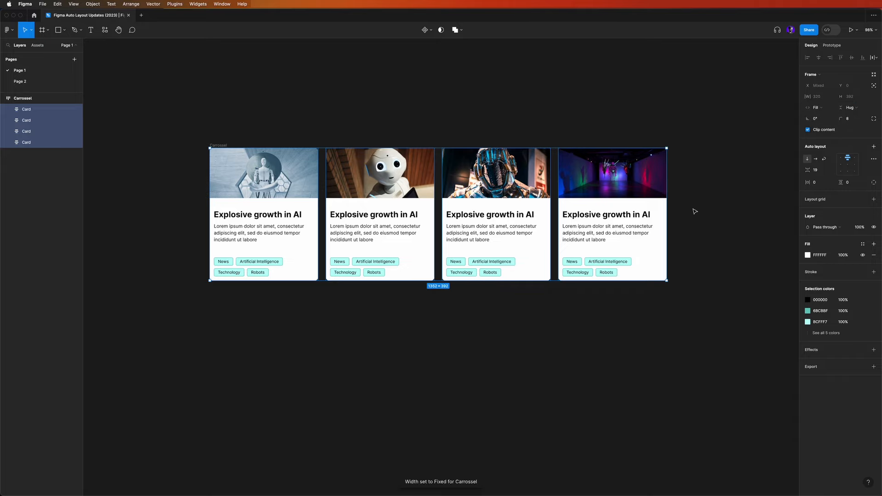
# Try resizing the four selected cards between widths of 230 and 320, undoing one of the resizes.
pyautogui.moveTo(665, 212); pyautogui.dragTo(770, 200)
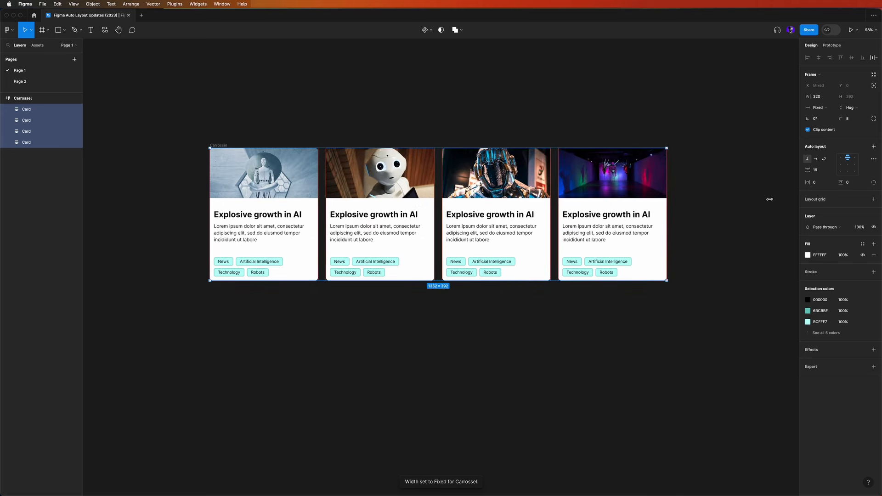
pyautogui.hotkey('ctrl', 'z')
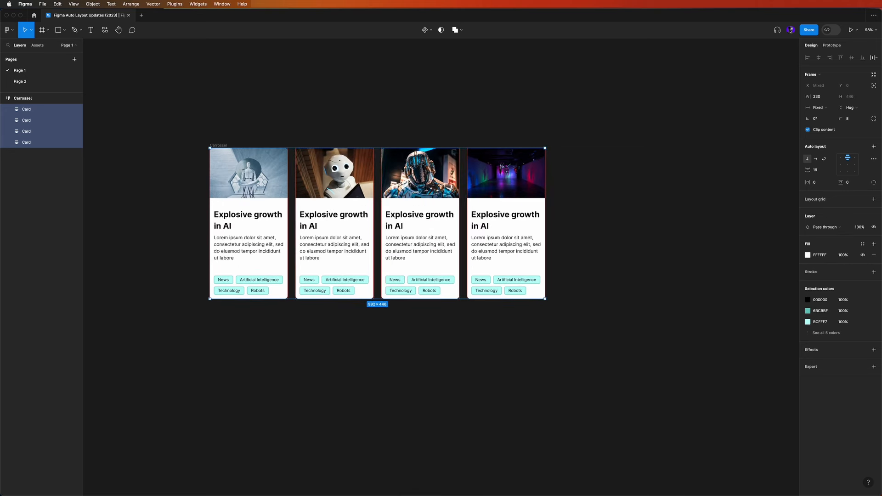
pyautogui.moveTo(545, 198); pyautogui.dragTo(715, 201)
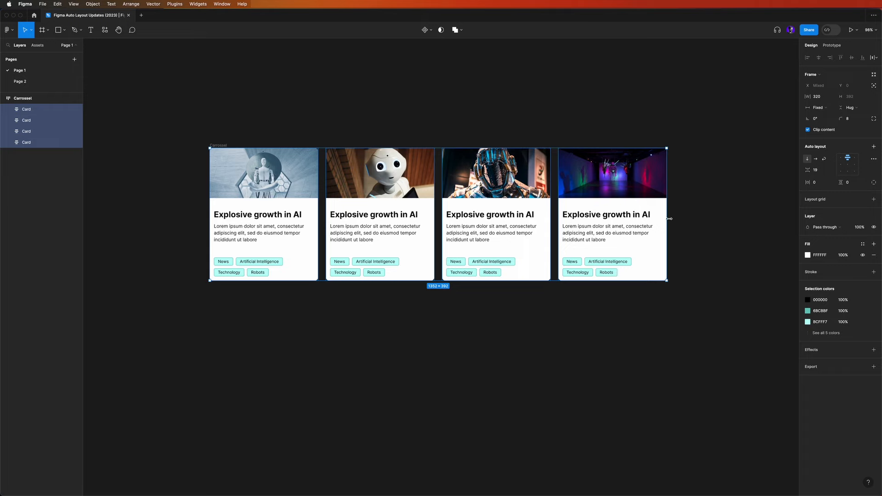
pyautogui.moveTo(666, 219); pyautogui.dragTo(491, 219)
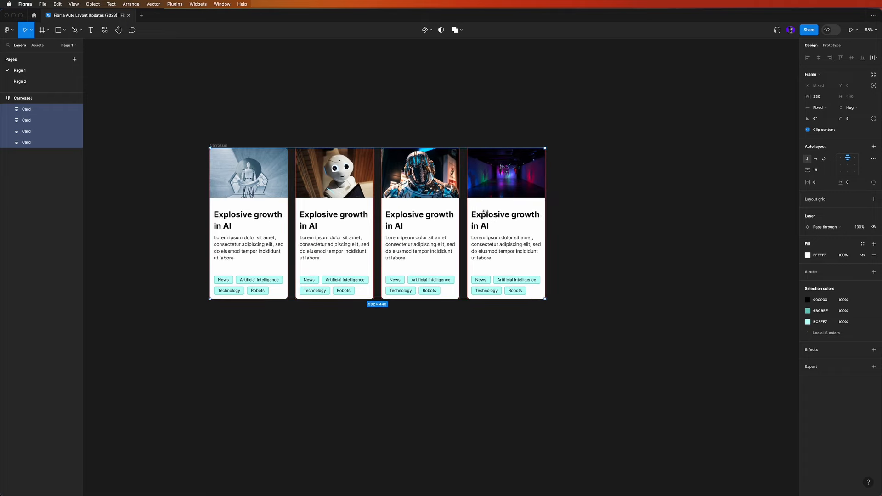
pyautogui.moveTo(462, 175); pyautogui.dragTo(733, 194)
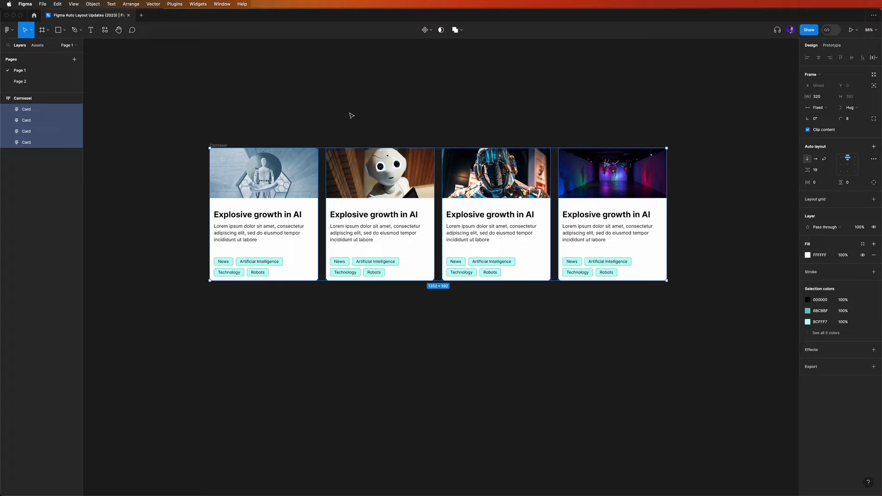
# Change the four selected cards from Fixed width back to Fill container.
pyautogui.click(827, 108)
pyautogui.click(830, 121)
pyautogui.click(832, 108)
pyautogui.click(831, 108)
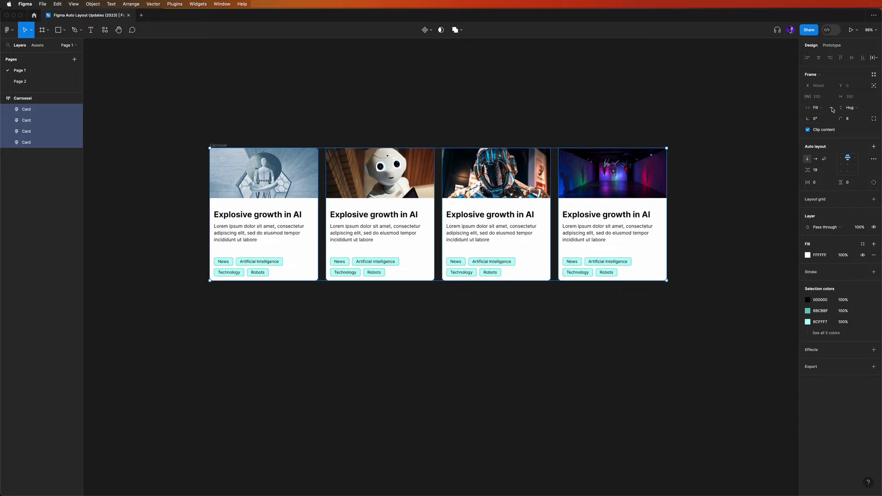
# Switch the Carrossel frame's auto layout direction to Wrap.
pyautogui.click(456, 109)
pyautogui.click(27, 99)
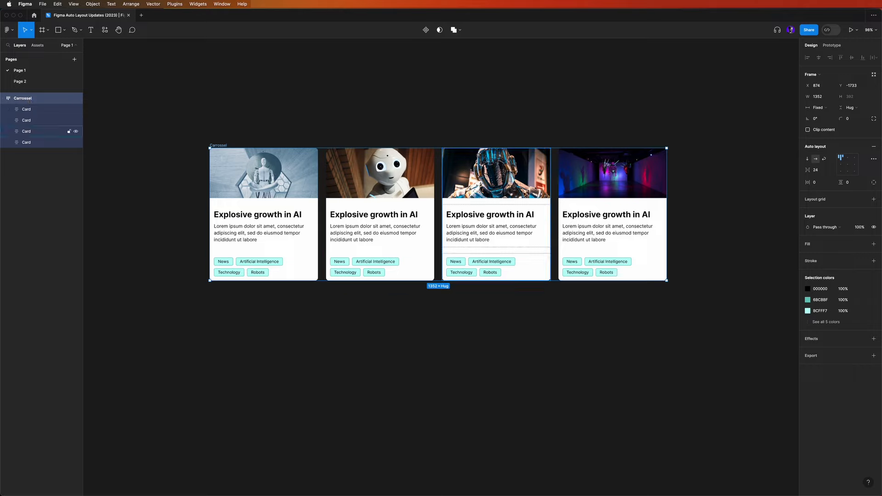
pyautogui.click(824, 159)
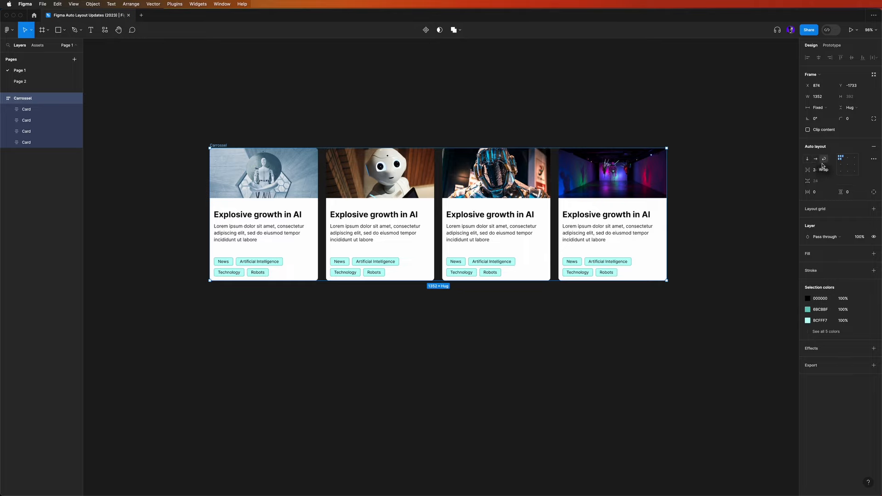
# Remove the maximum width from all four cards, keeping only their minimum width.
pyautogui.click(58, 110)
pyautogui.keyDown('shift'); pyautogui.click(45, 143); pyautogui.keyUp('shift')
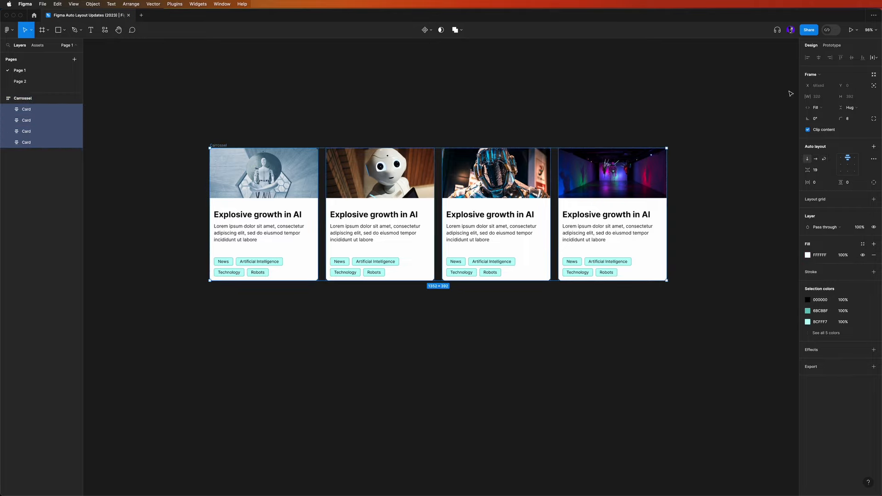
pyautogui.click(831, 97)
pyautogui.click(830, 117)
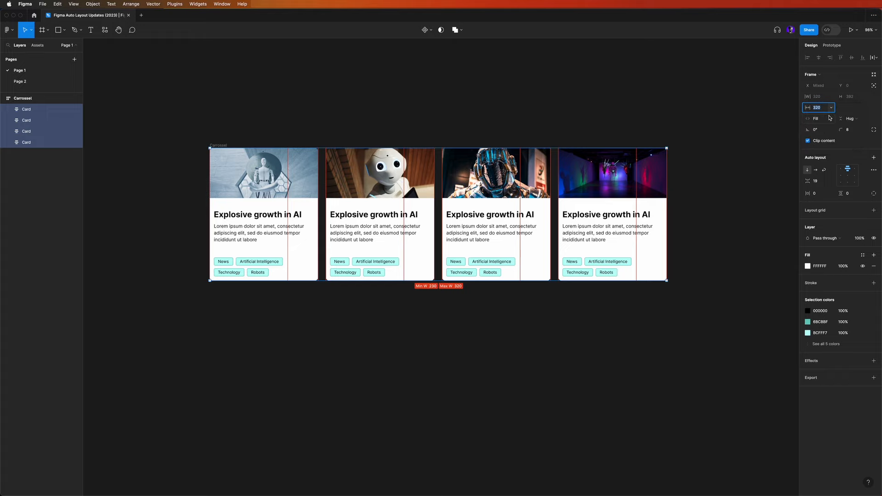
pyautogui.press('BackSpace')
pyautogui.press('Return')
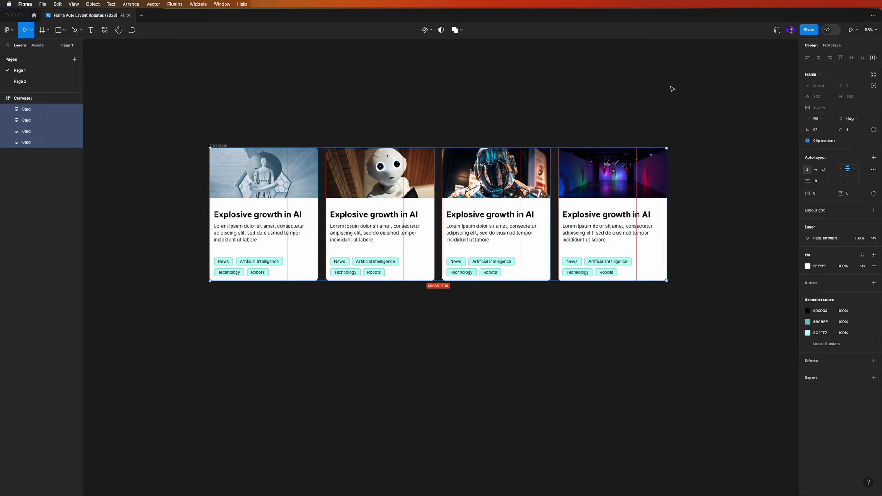
# Narrow the Carrossel frame to about 881 wide so that its cards wrap onto a second row.
pyautogui.click(24, 97)
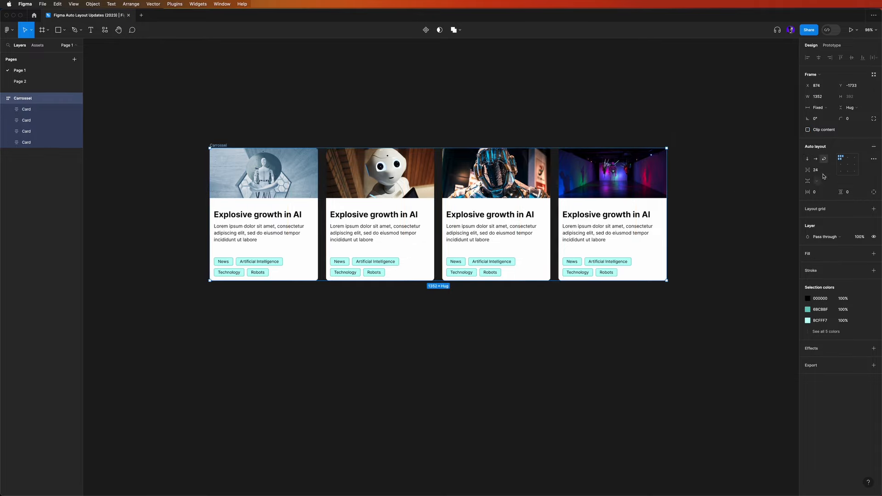
pyautogui.moveTo(665, 210); pyautogui.dragTo(512, 218)
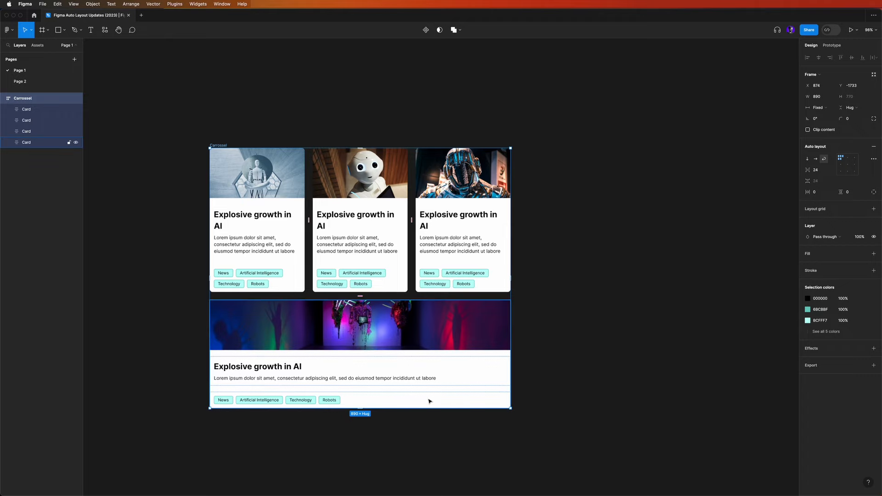
pyautogui.scroll(-1, 429, 401)
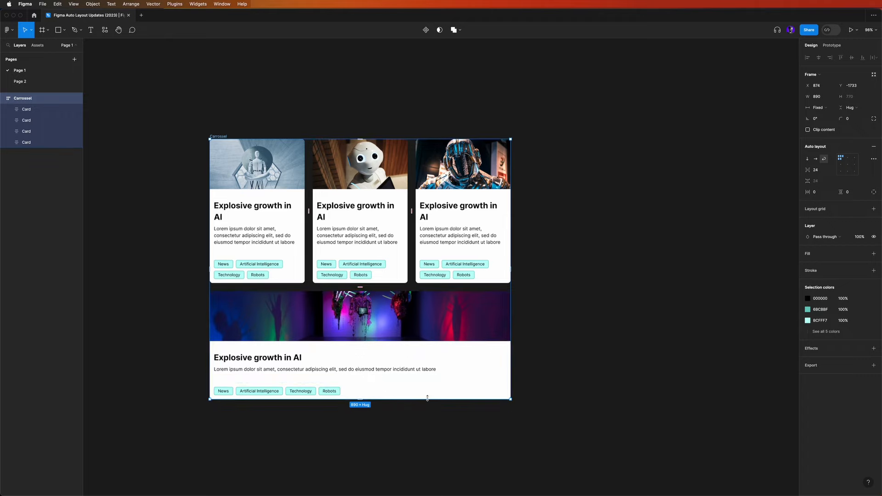
pyautogui.click(243, 439)
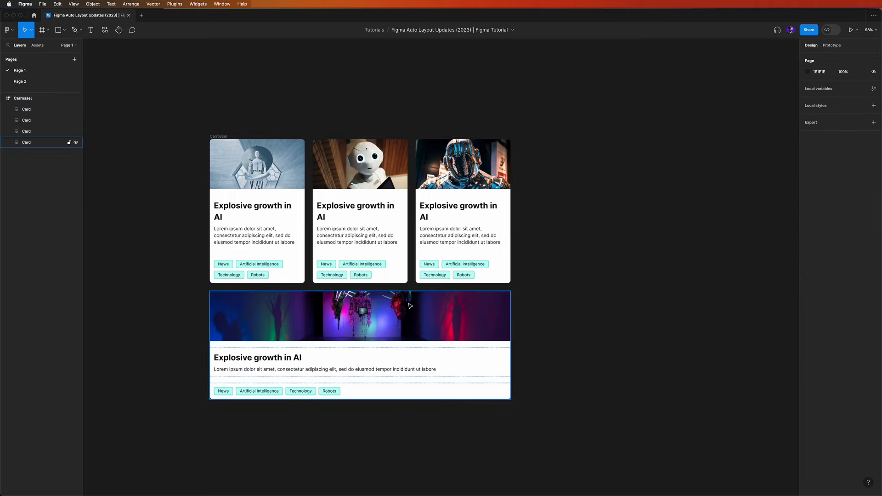
pyautogui.click(213, 136)
pyautogui.click(213, 137)
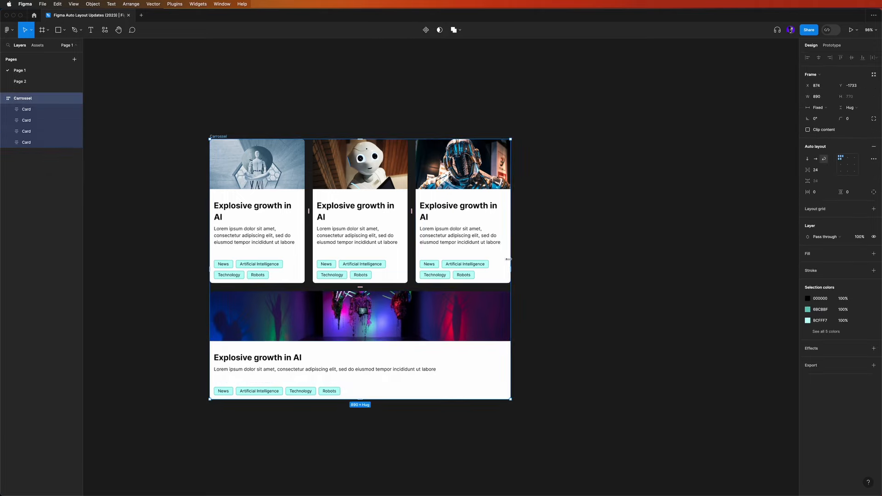
pyautogui.moveTo(511, 270)
pyautogui.mouseDown()
pyautogui.moveTo(484, 268)
pyautogui.moveTo(514, 267)
pyautogui.moveTo(507, 268)
pyautogui.mouseUp()
# Duplicate the full-width card in the second row of the Carrossel frame.
pyautogui.click(464, 319)
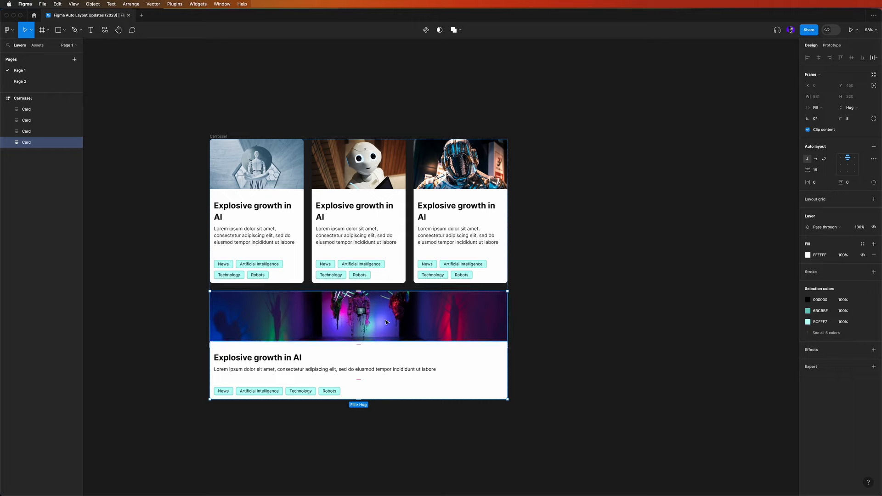
pyautogui.press('super+d')
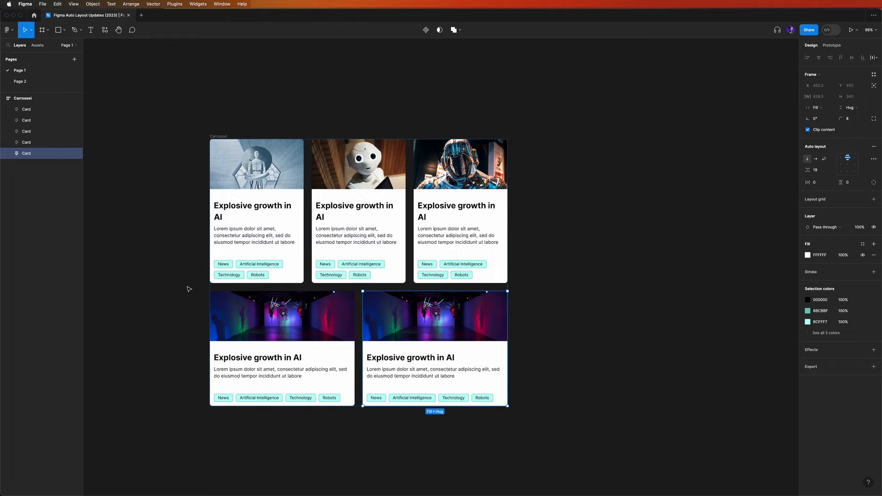
# Widen the Carrossel frame to about 992 so that four cards fit in the first row.
pyautogui.click(223, 137)
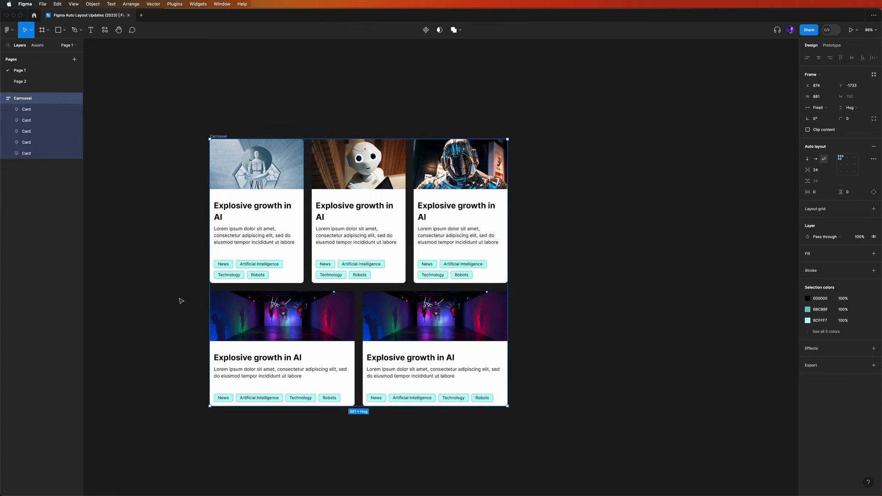
pyautogui.scroll(3, 207, 292)
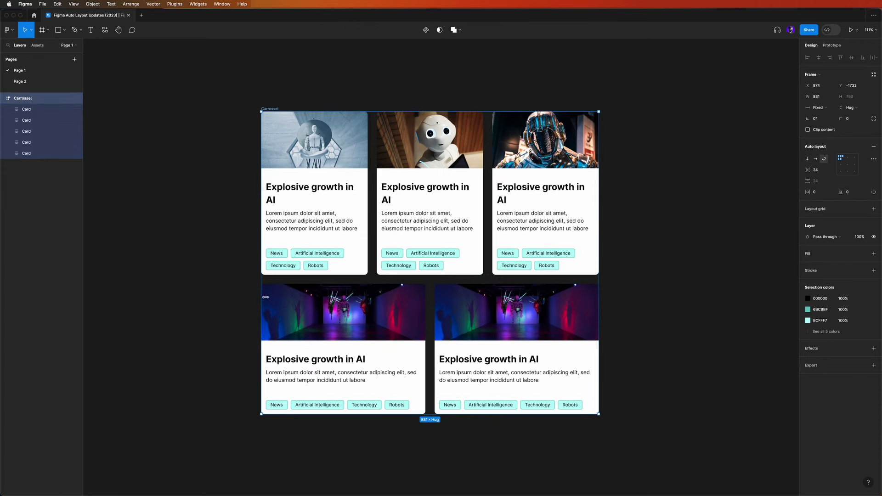
pyautogui.scroll(-2, 266, 298)
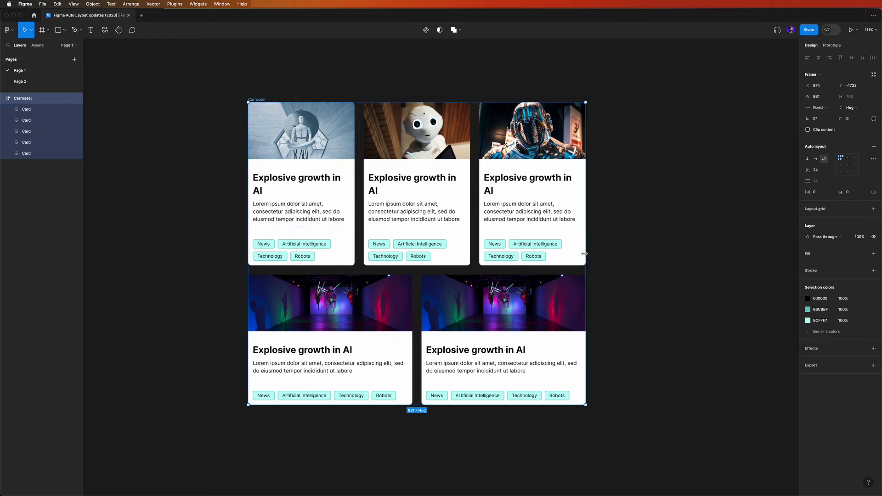
pyautogui.moveTo(584, 253); pyautogui.dragTo(629, 238)
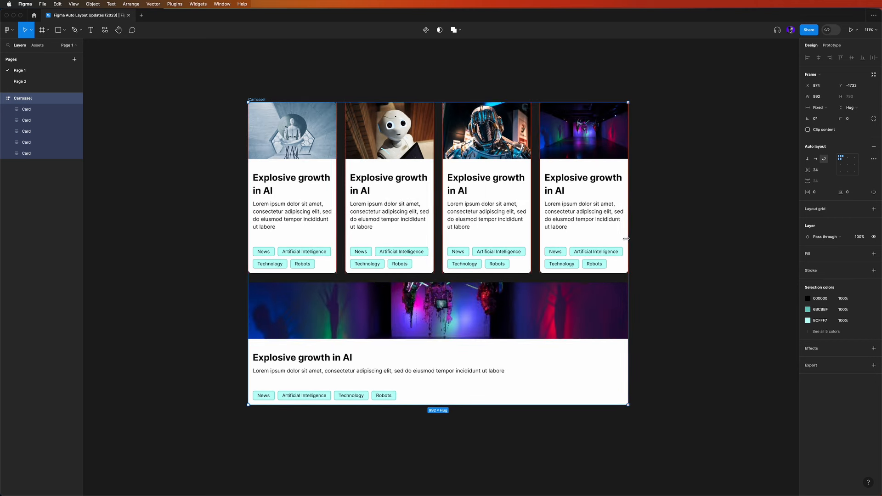
# Limit the Carrossel frame's maximum width to 990 and widen the frame up to that limit.
pyautogui.moveTo(625, 239); pyautogui.dragTo(625, 239)
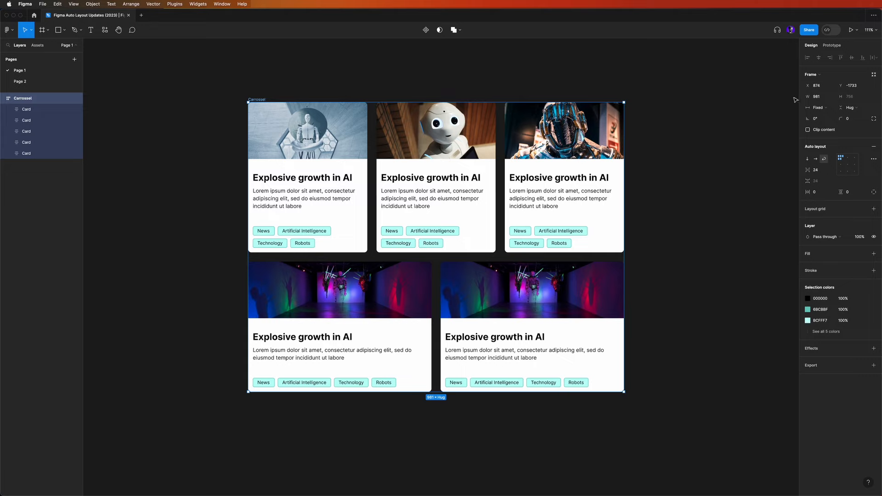
pyautogui.click(832, 99)
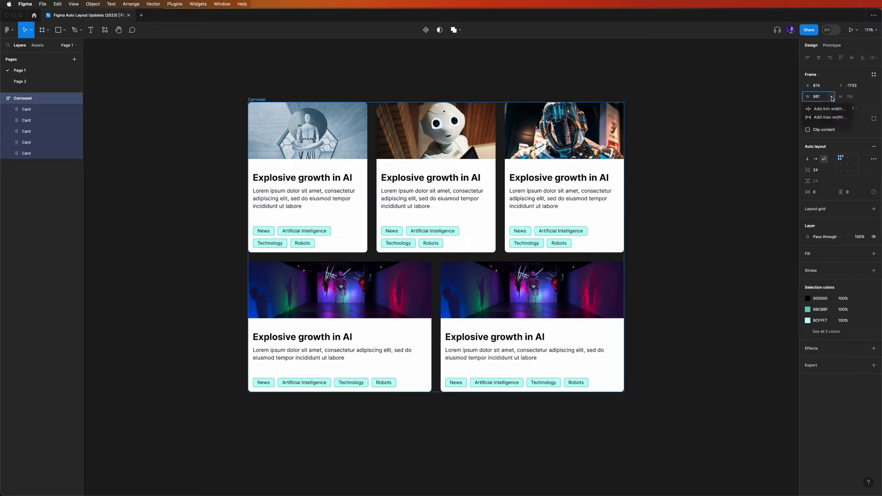
pyautogui.click(828, 118)
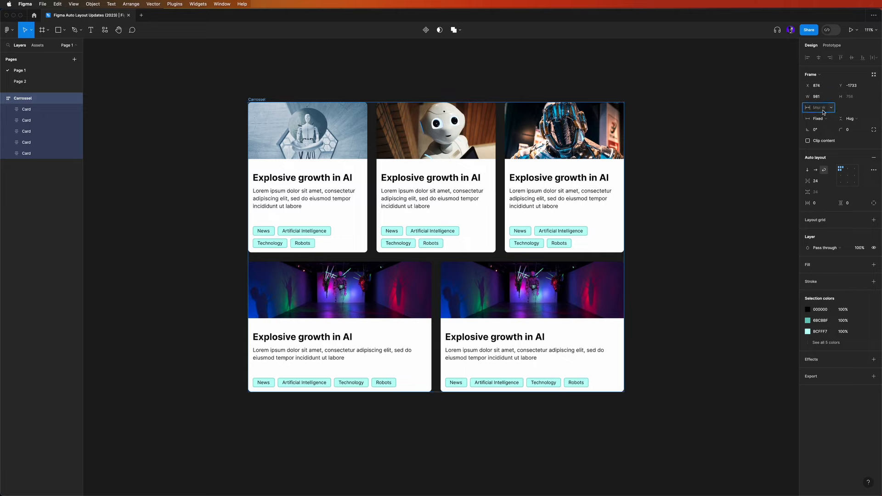
pyautogui.write('990')
pyautogui.press('Return')
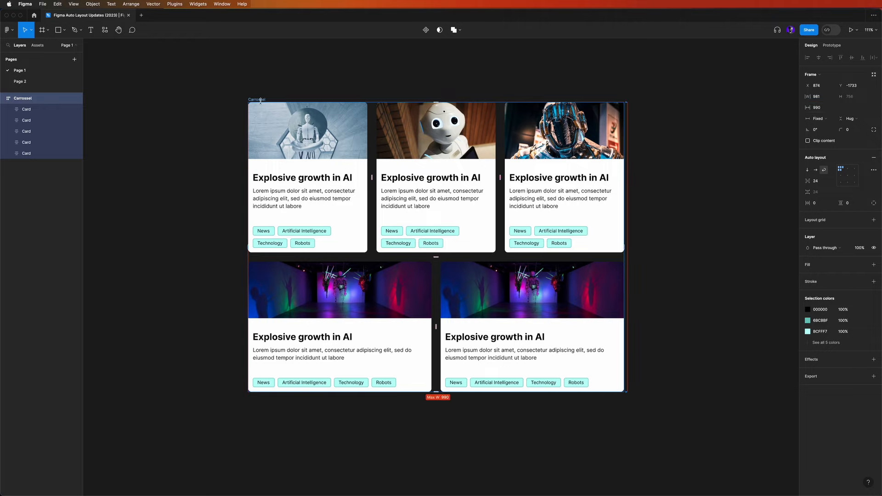
pyautogui.moveTo(624, 244); pyautogui.dragTo(659, 250)
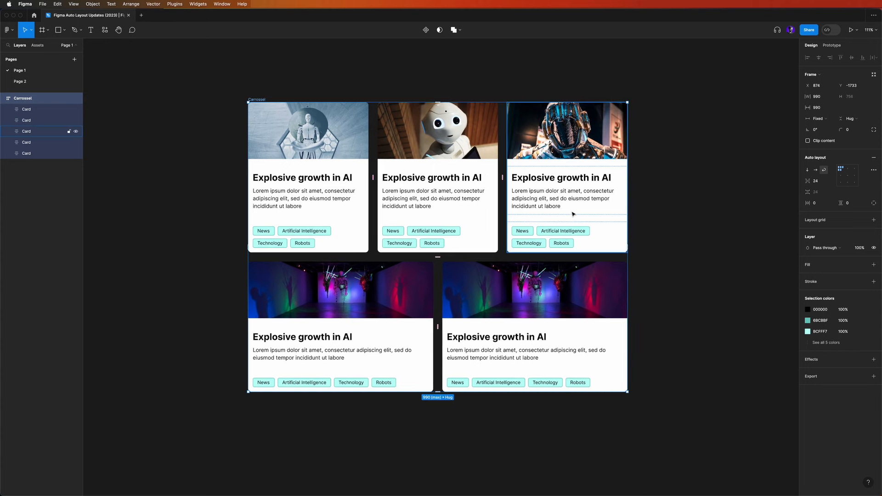
# Narrow the Carrossel frame to about 321 wide and set its minimum width to 320.
pyautogui.moveTo(627, 246); pyautogui.dragTo(371, 262)
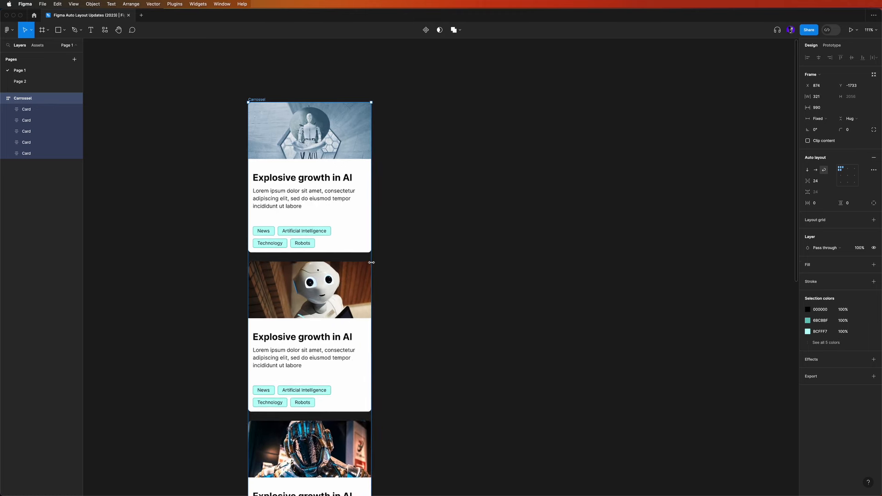
pyautogui.click(830, 96)
pyautogui.click(834, 109)
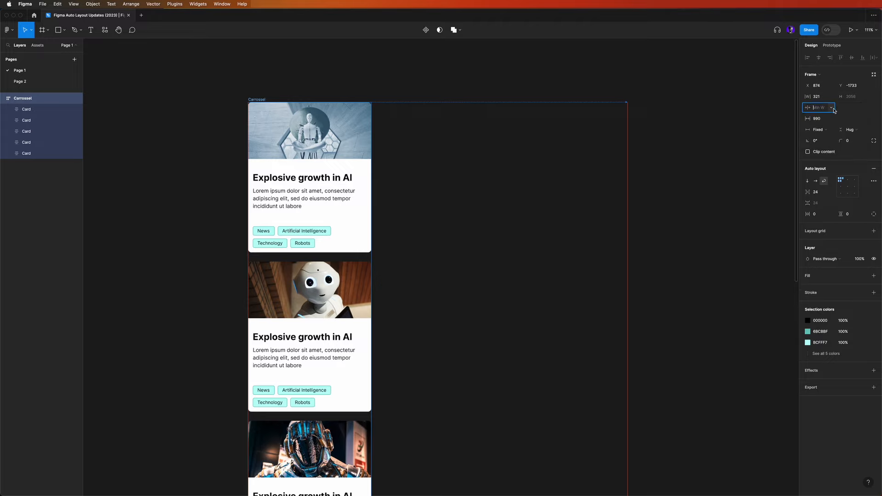
pyautogui.write('320')
pyautogui.press('Return')
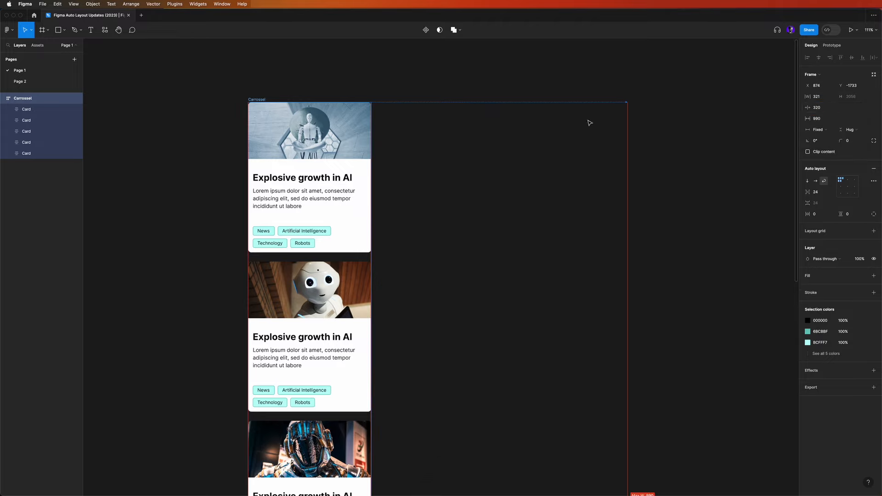
# Widen the Carrossel frame back to its maximum width of 990 and deselect it.
pyautogui.scroll(-5, 233, 264)
pyautogui.scroll(-1, 187, 360)
pyautogui.moveTo(326, 330); pyautogui.dragTo(586, 286)
pyautogui.click(538, 278)
pyautogui.scroll(2, 565, 270)
pyautogui.scroll(1, 566, 272)
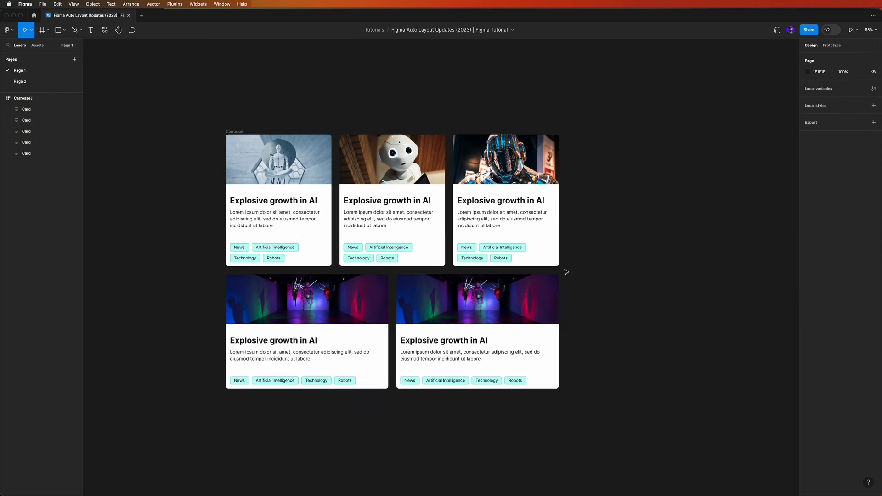
# Add a fill to the Carrossel frame, sampling the mint colour of a card's tag and lightening it to DAFFFB.
pyautogui.click(236, 132)
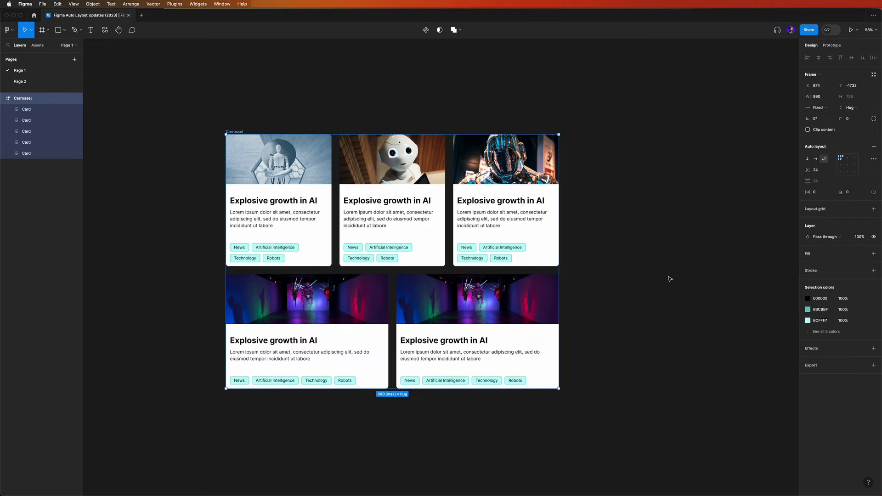
pyautogui.click(874, 253)
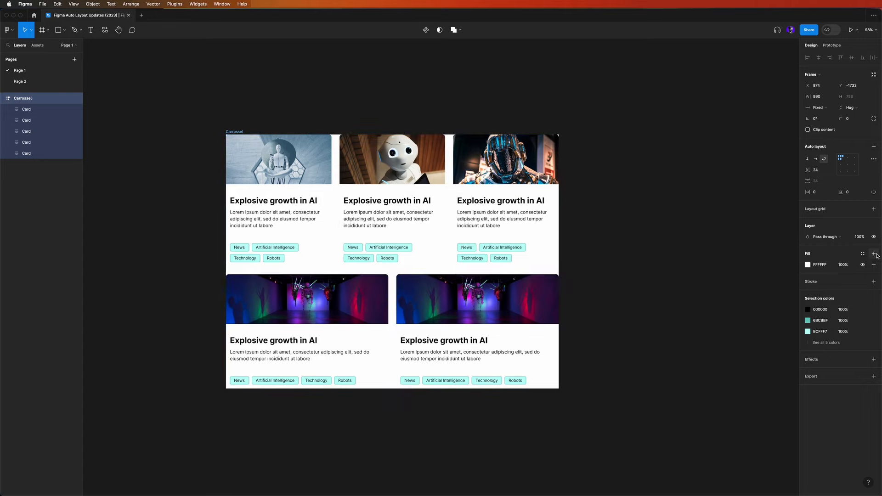
pyautogui.click(807, 265)
pyautogui.click(726, 382)
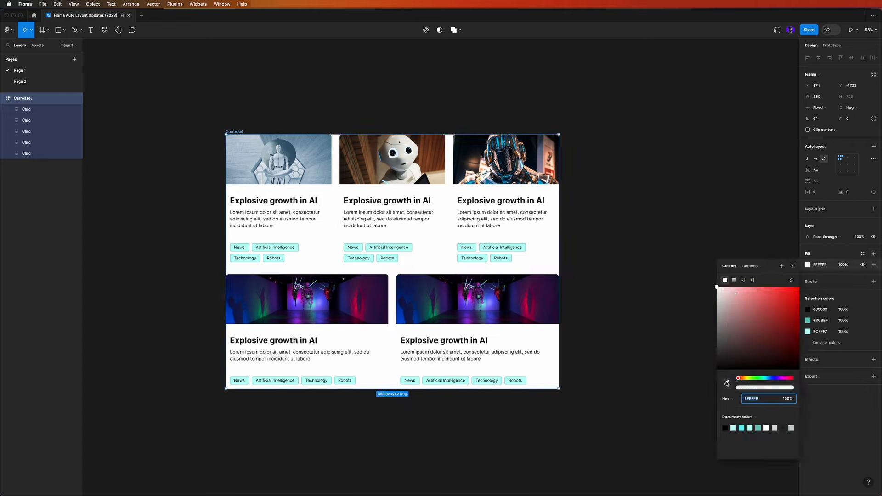
pyautogui.click(461, 258)
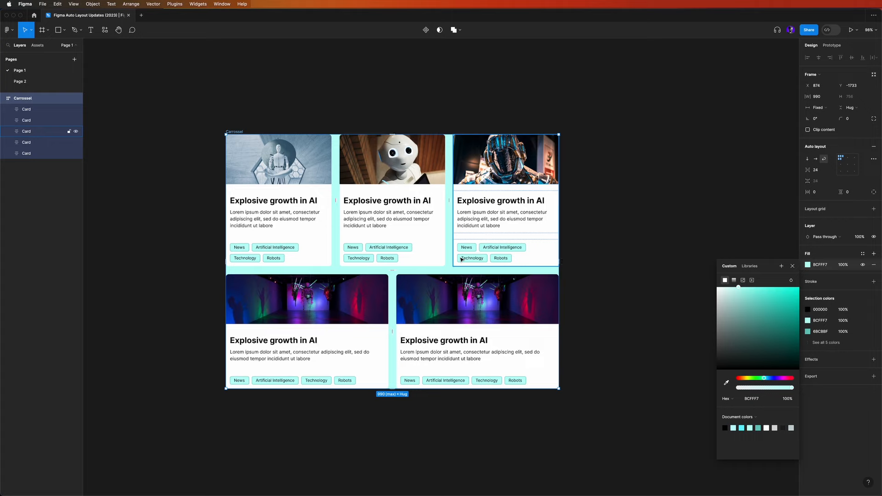
pyautogui.click(732, 288)
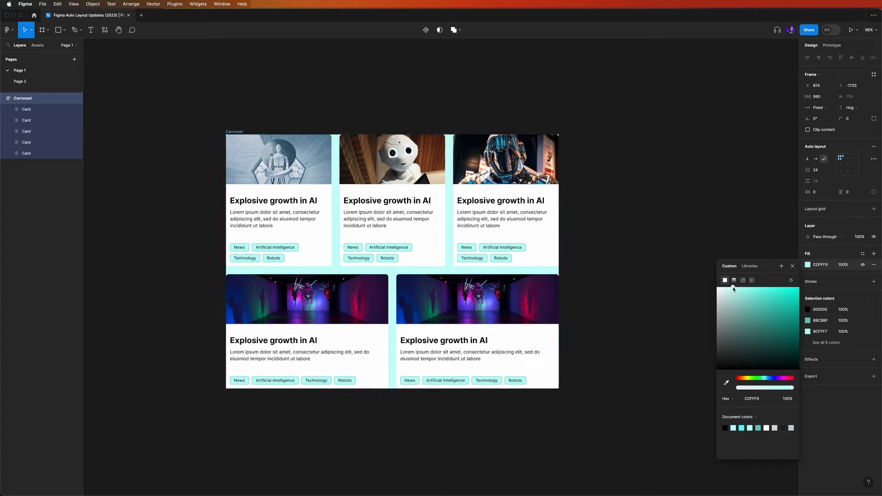
pyautogui.moveTo(732, 287); pyautogui.dragTo(730, 287)
pyautogui.click(800, 279)
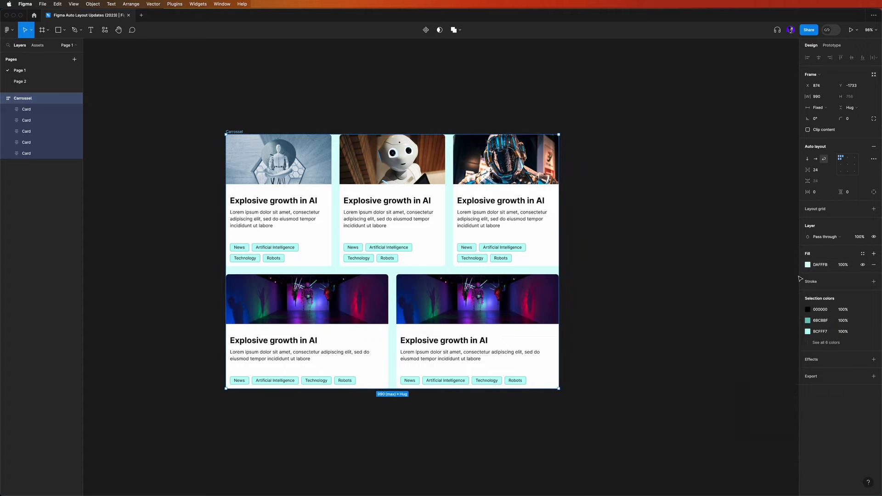
# Set the Carrossel frame's horizontal and vertical padding to 20.
pyautogui.click(806, 192)
pyautogui.write('20')
pyautogui.press('Tab')
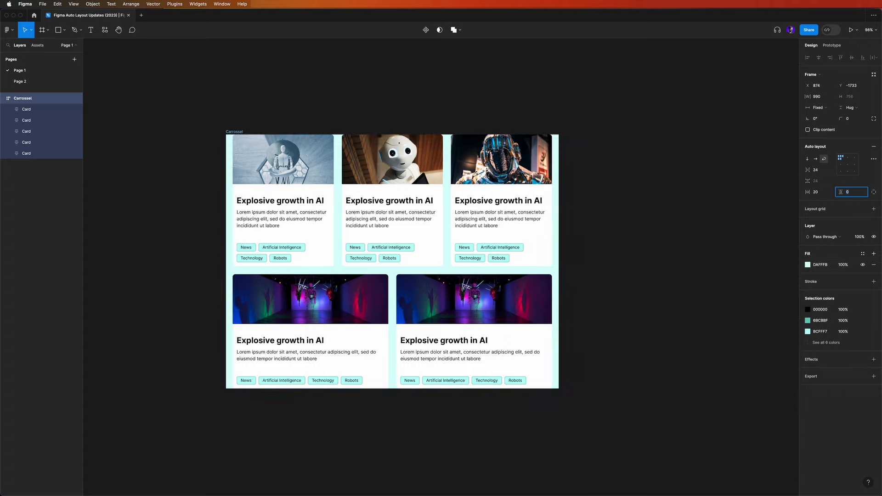
pyautogui.write('20')
pyautogui.press('Return')
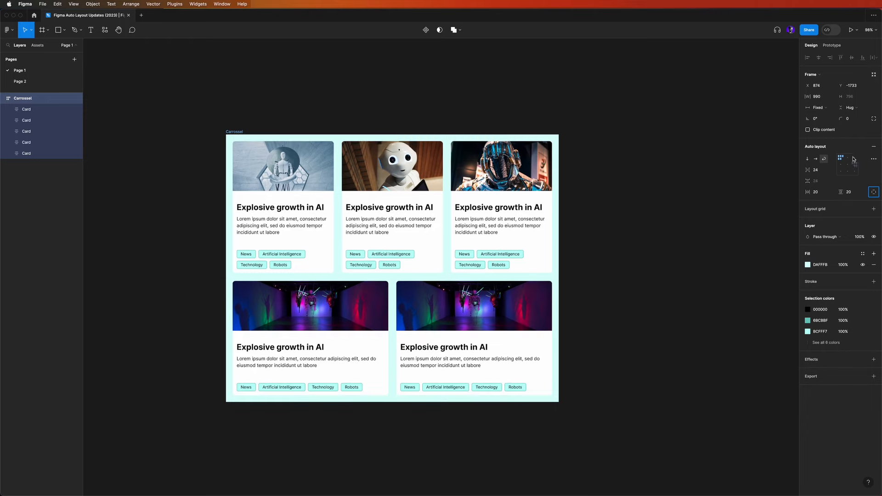
# Round the Carrossel frame's corners with a radius of 20.
pyautogui.click(851, 119)
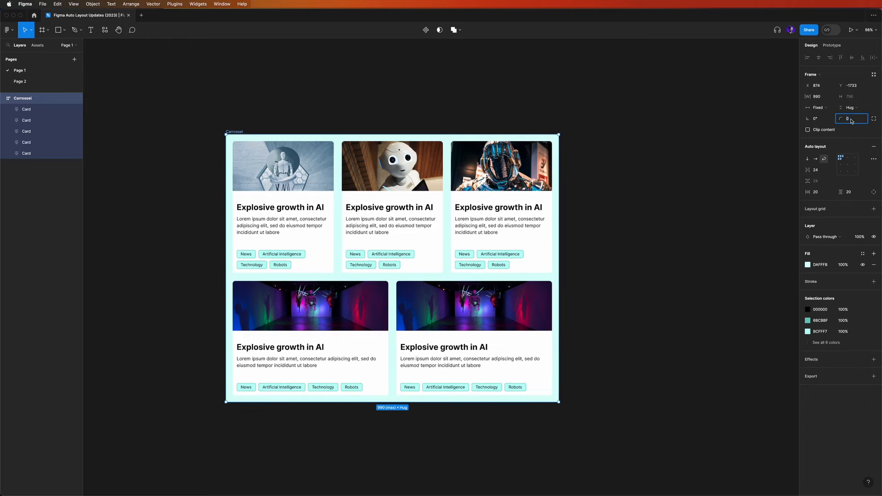
pyautogui.write('2')
pyautogui.press('Tab')
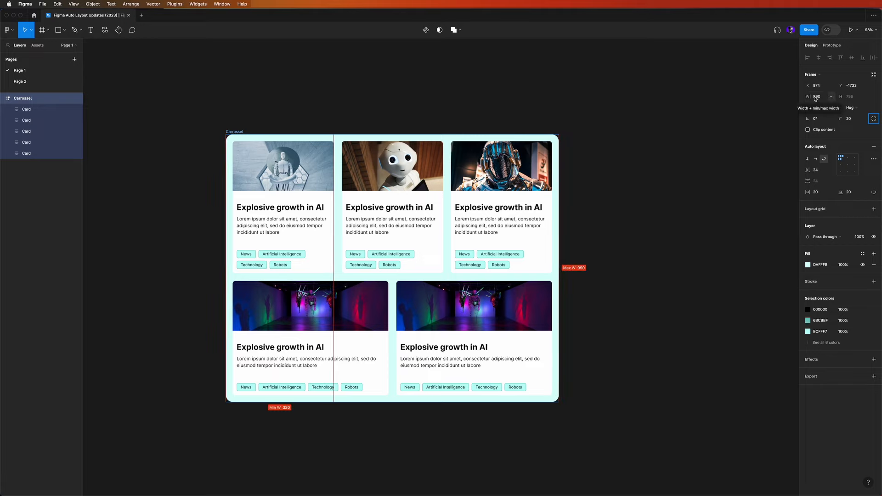
# Add a minimum height of 825 to the Carrossel frame.
pyautogui.click(866, 97)
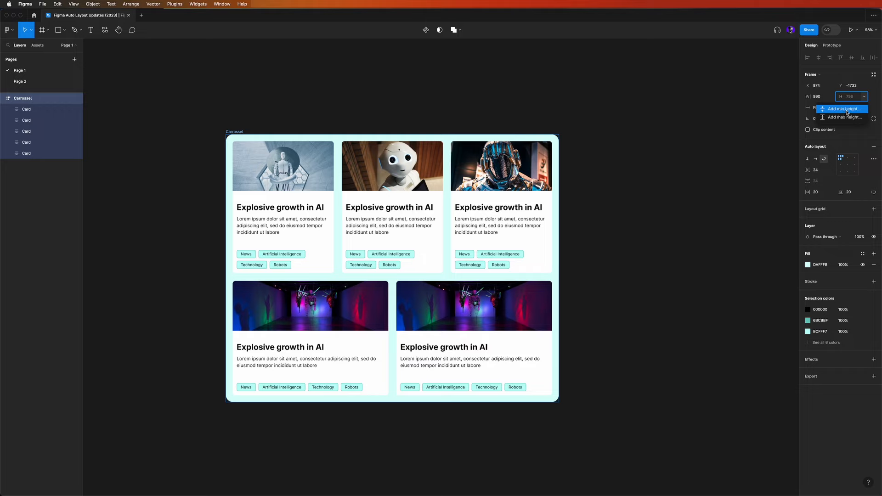
pyautogui.click(847, 111)
pyautogui.write('825')
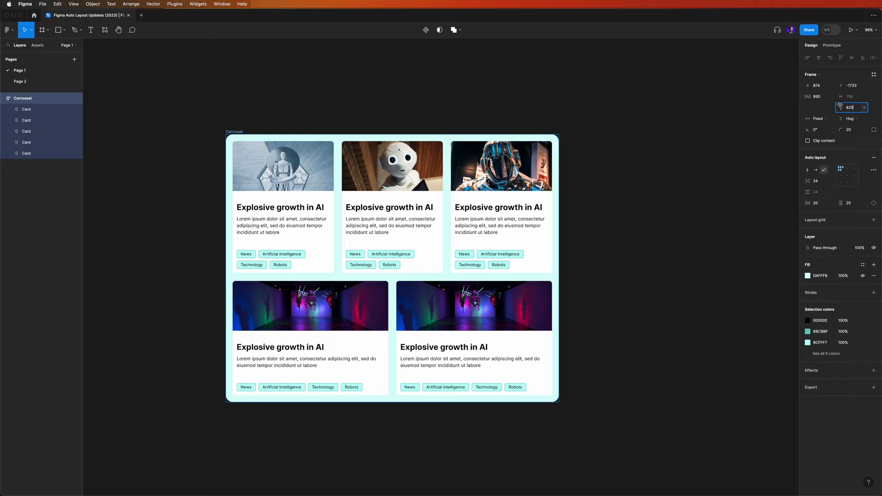
pyautogui.press('Return')
# Add a maximum height of 2250 to the Carrossel frame.
pyautogui.click(865, 98)
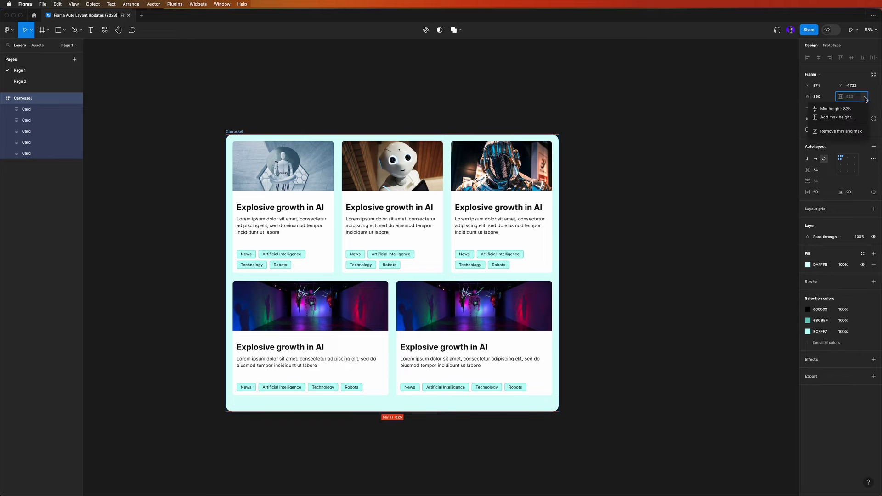
pyautogui.click(842, 118)
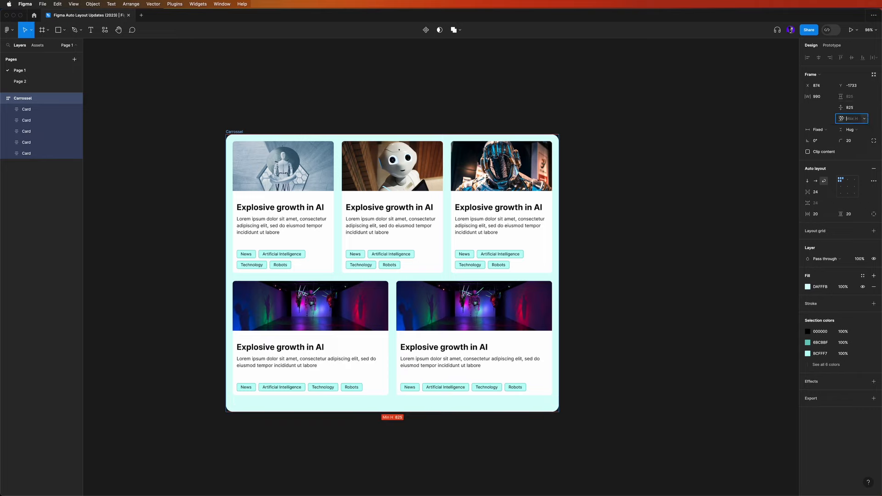
pyautogui.write('2250')
pyautogui.press('Return')
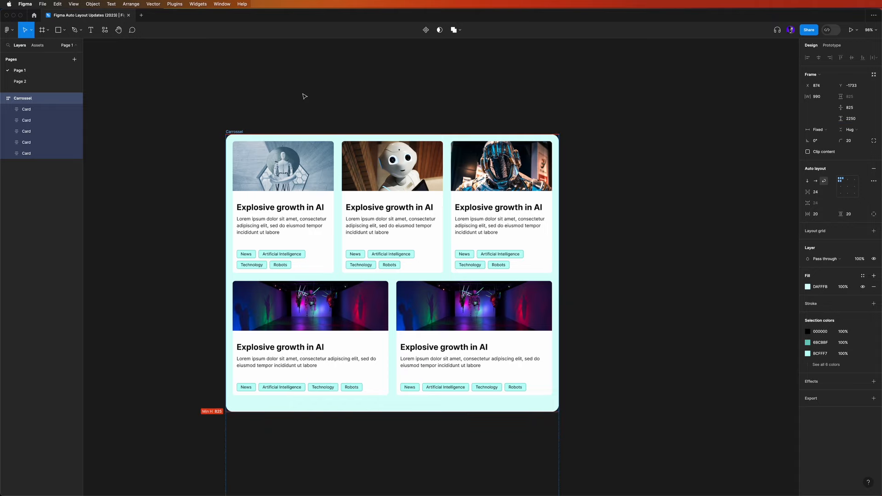
# Narrow the Carrossel frame to its minimum width of 320 and check the stacked cards down to the last one.
pyautogui.click(286, 104)
pyautogui.click(241, 131)
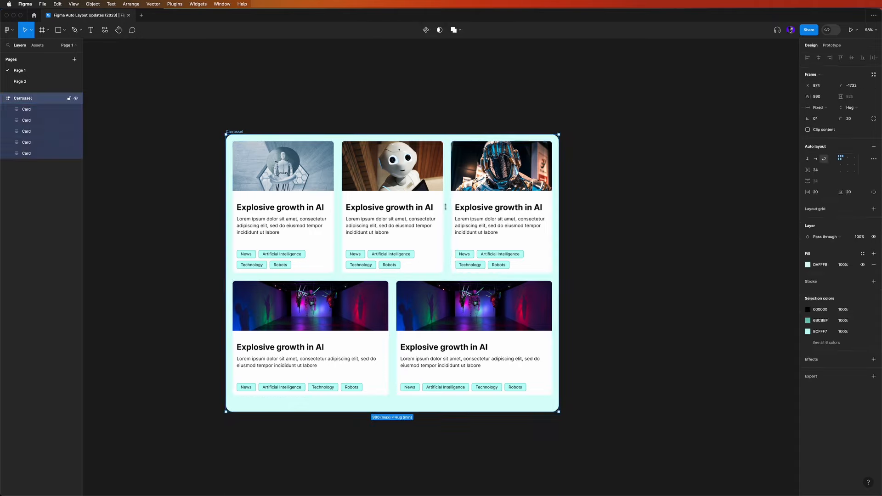
pyautogui.moveTo(531, 278); pyautogui.dragTo(315, 271)
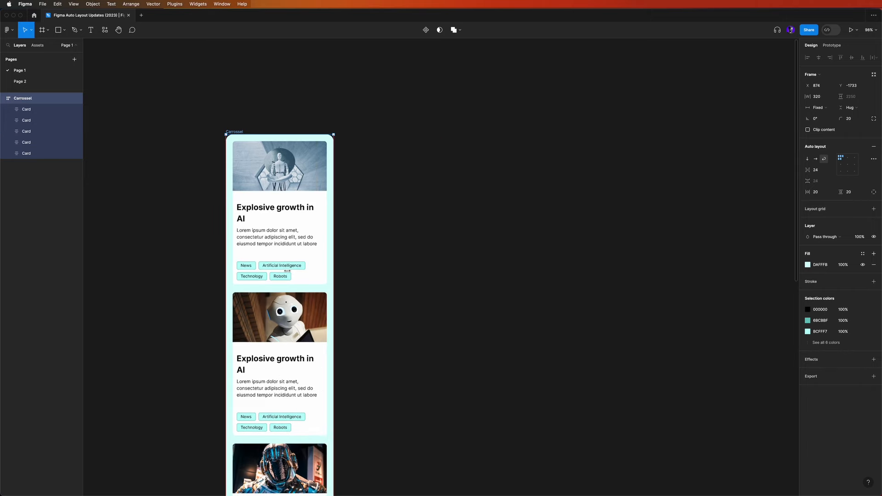
pyautogui.scroll(-5, 287, 271)
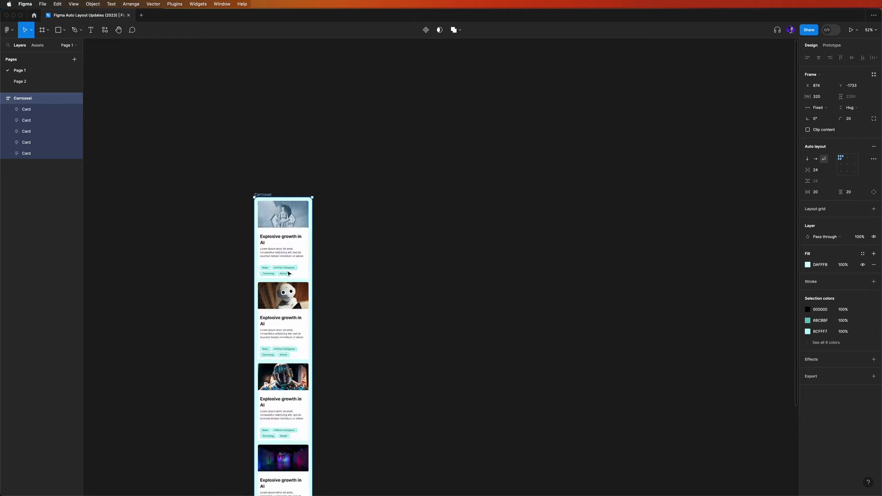
pyautogui.scroll(-5, 303, 291)
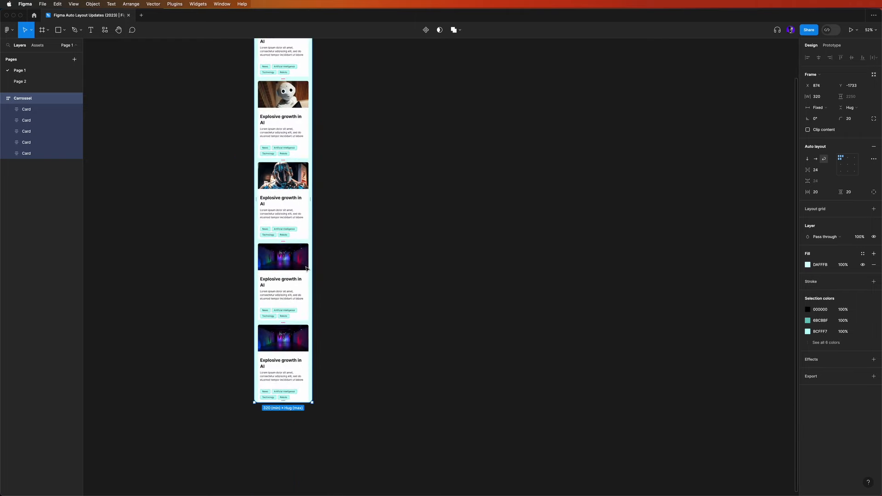
pyautogui.scroll(1, 306, 268)
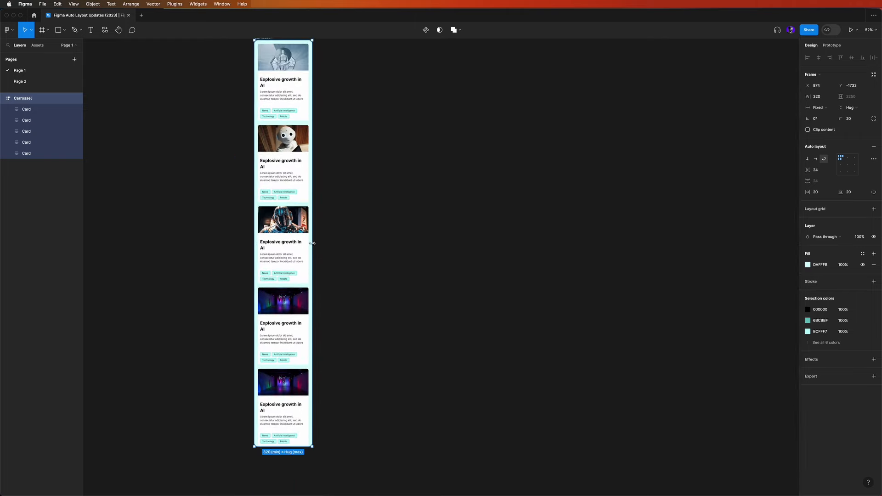
# Stretch the Carrossel frame from the single-column layout out to 990 wide, then deselect it and review the wrapped cards.
pyautogui.moveTo(328, 242); pyautogui.dragTo(484, 232)
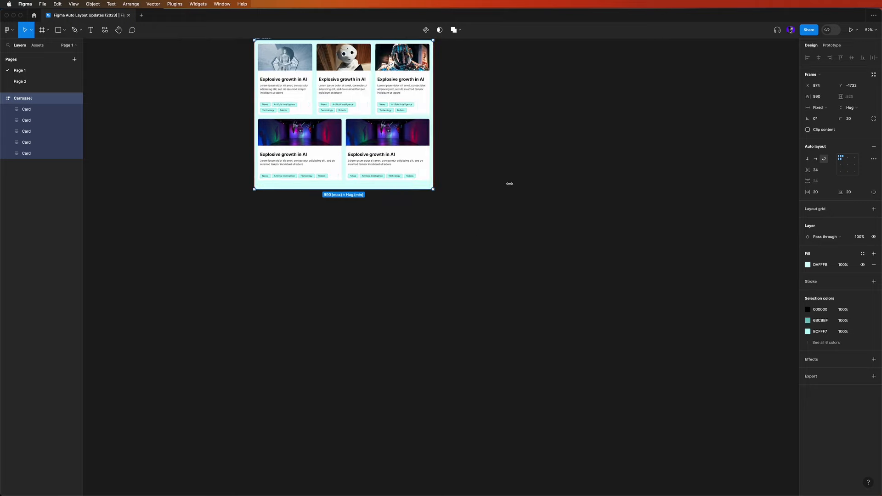
pyautogui.moveTo(493, 180); pyautogui.dragTo(506, 130)
pyautogui.scroll(2, 316, 124)
pyautogui.scroll(8, 276, 189)
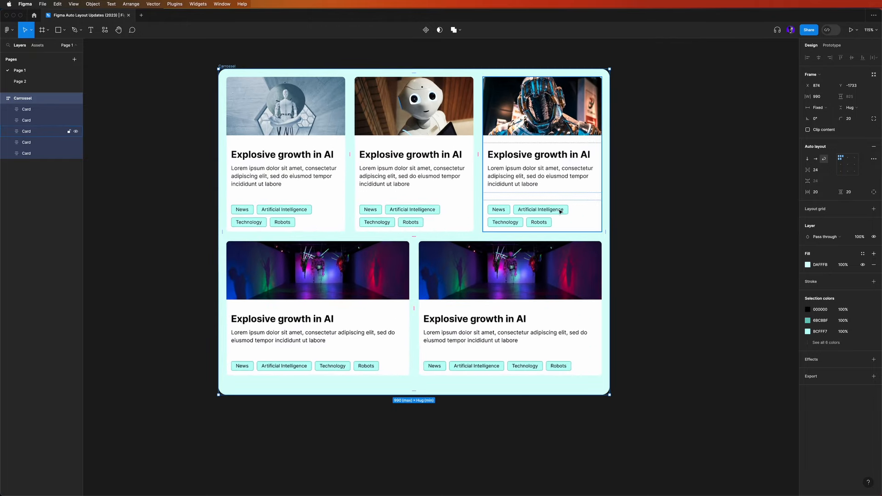
pyautogui.scroll(2, 569, 211)
pyautogui.click(654, 211)
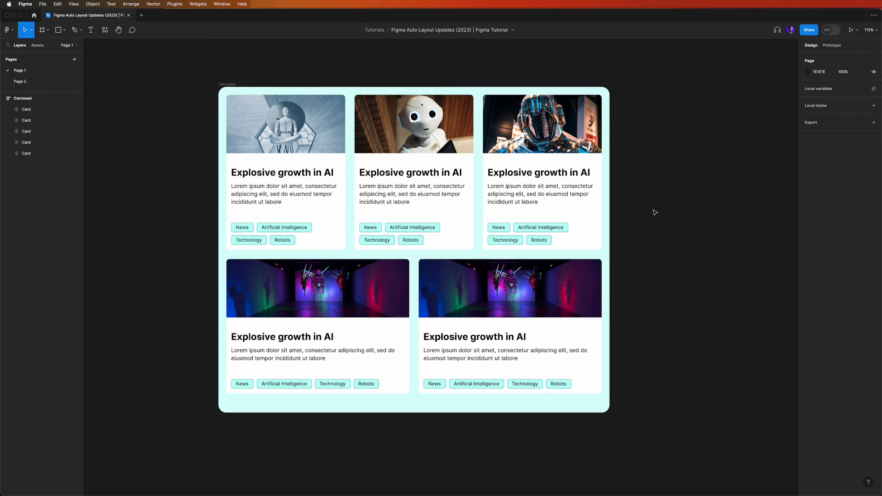
pyautogui.scroll(1, 655, 212)
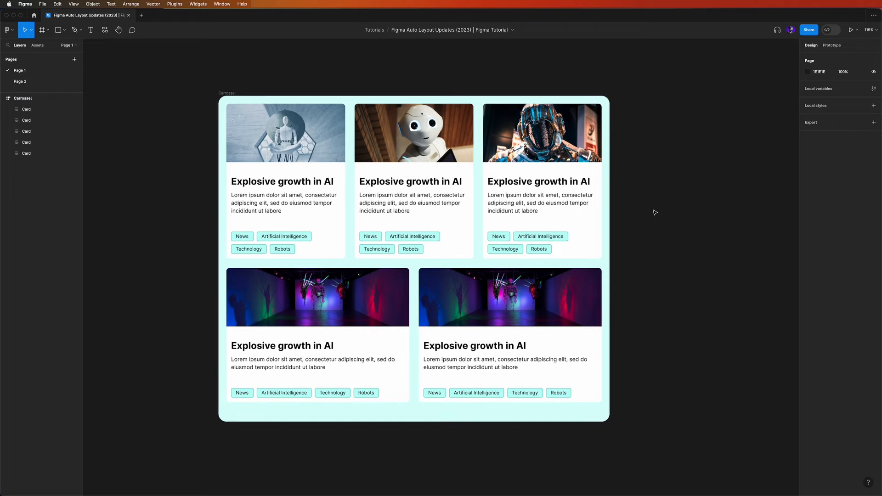